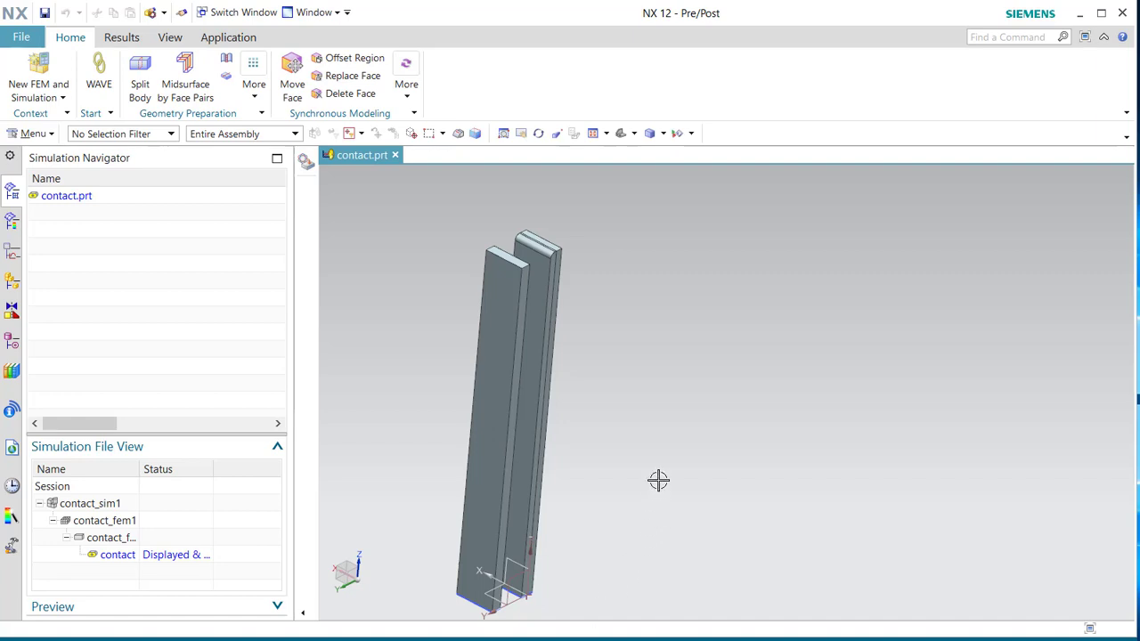
- List the contact part by solid bodies and highlight the Extrude (6), (4) and (2) bodies
scroll(631, 457, "up", 1)
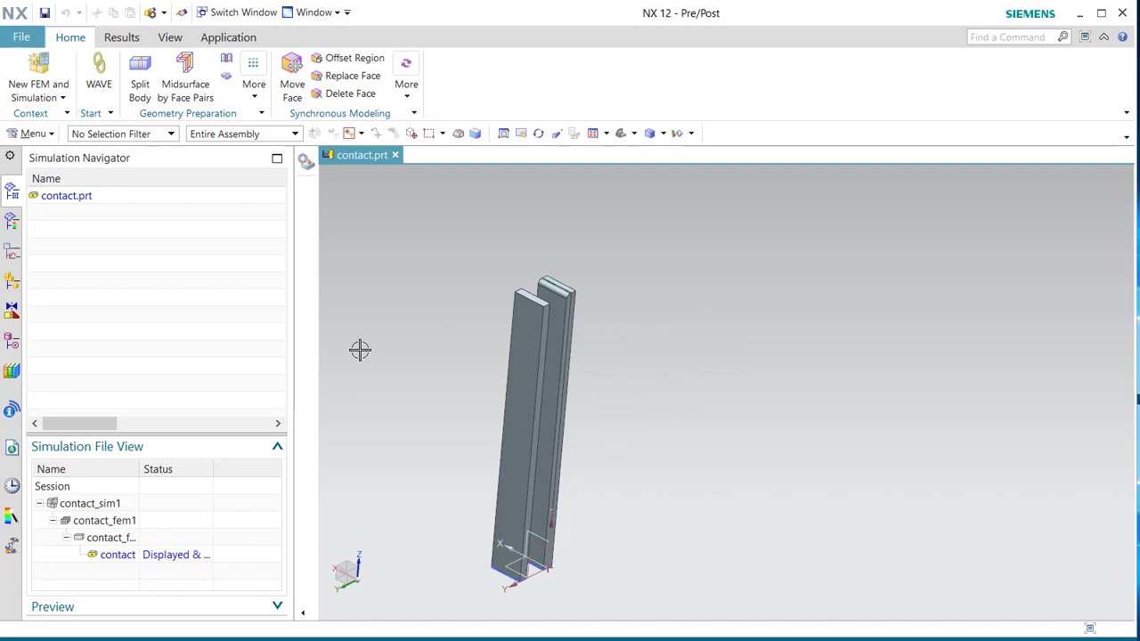
left_click(11, 345)
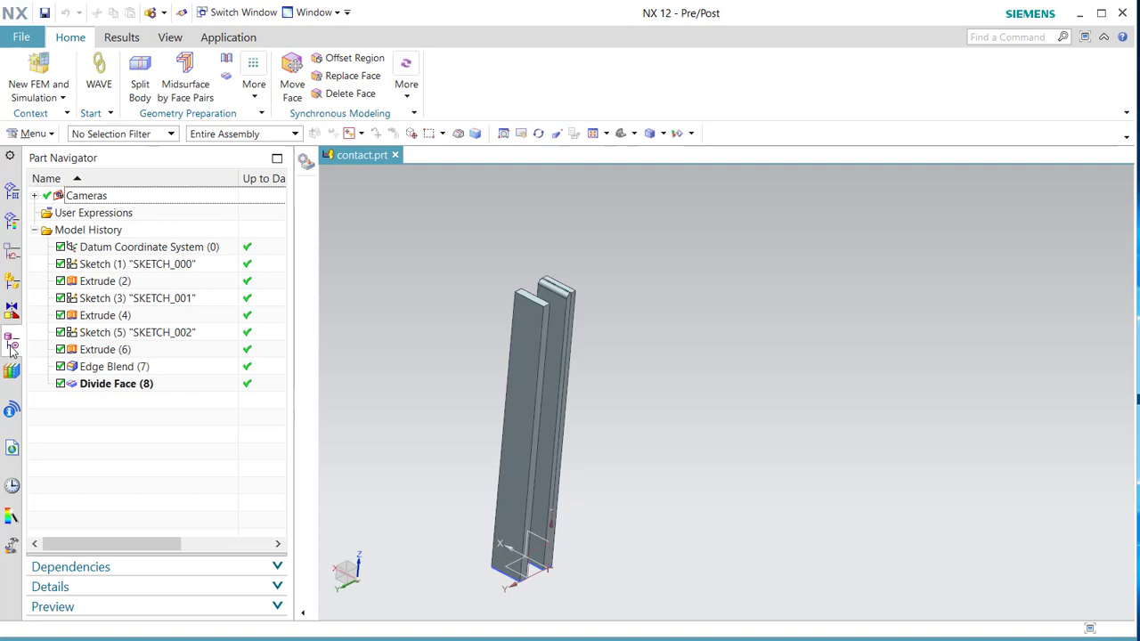
right_click(146, 187)
left_click(210, 266)
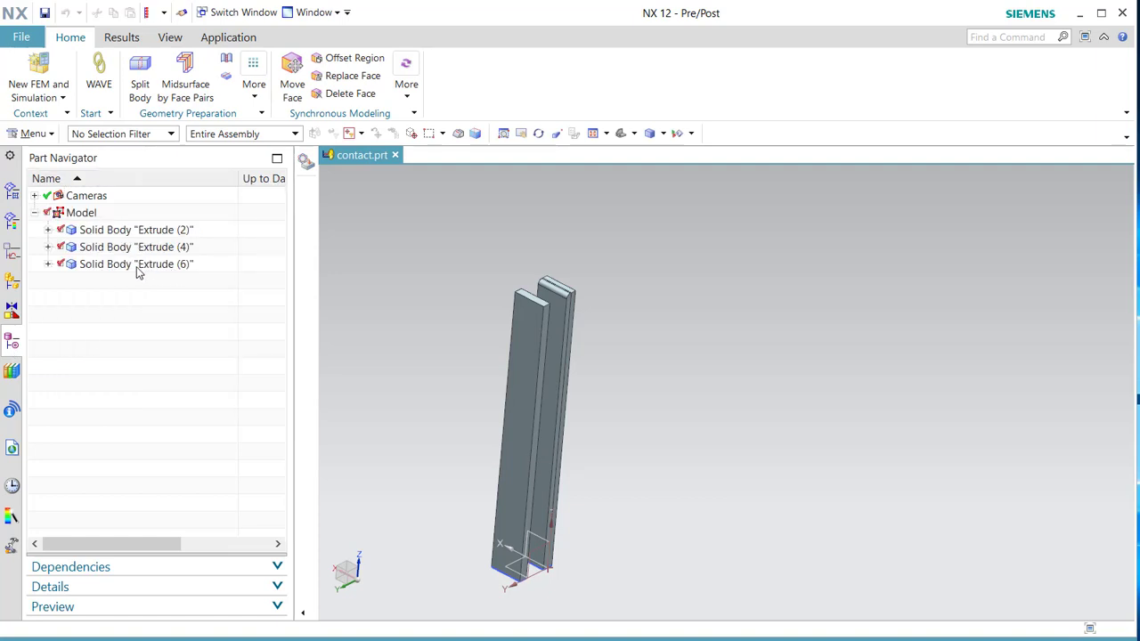
left_click(121, 270)
left_click(122, 249)
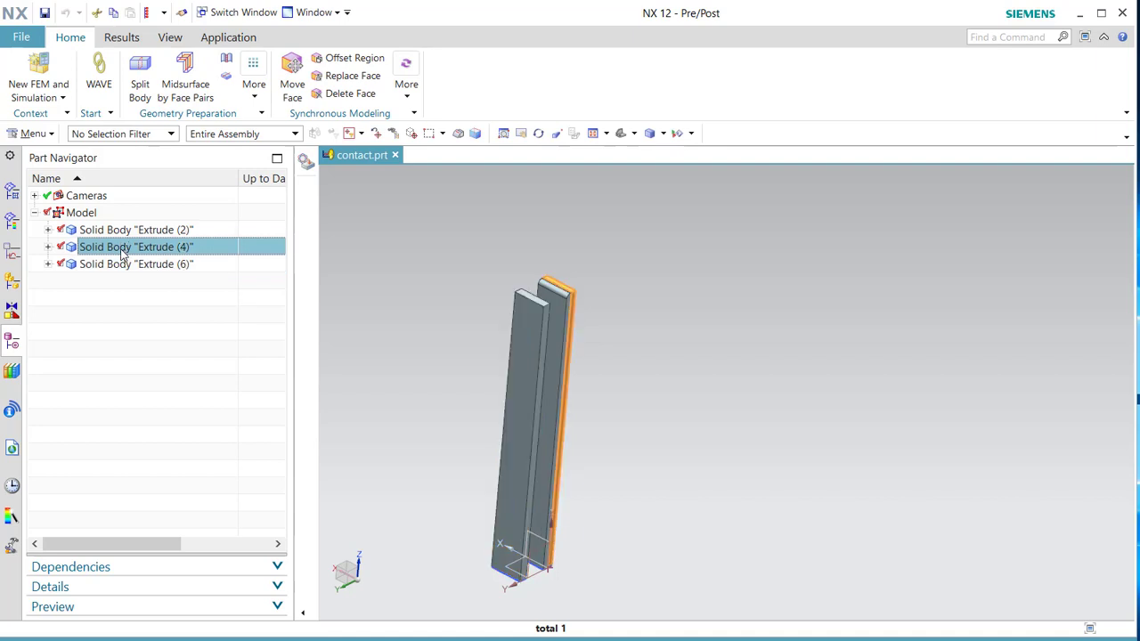
left_click(128, 233)
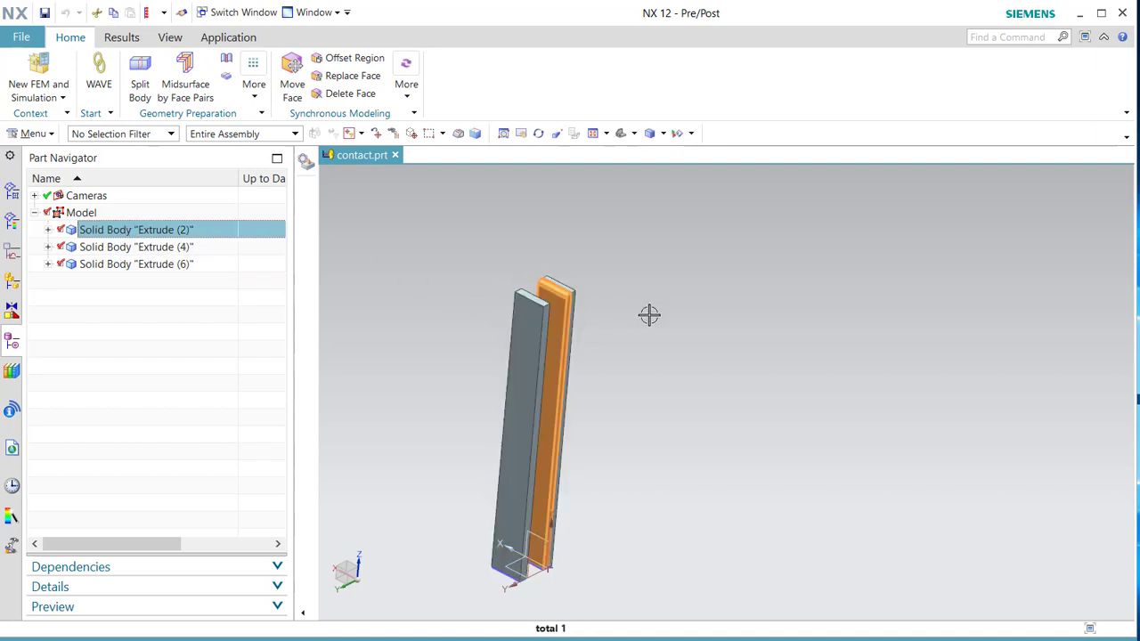
- Rotate the model, then return the Part Navigator to timestamp order
middle_click_drag(649, 312, 582, 295)
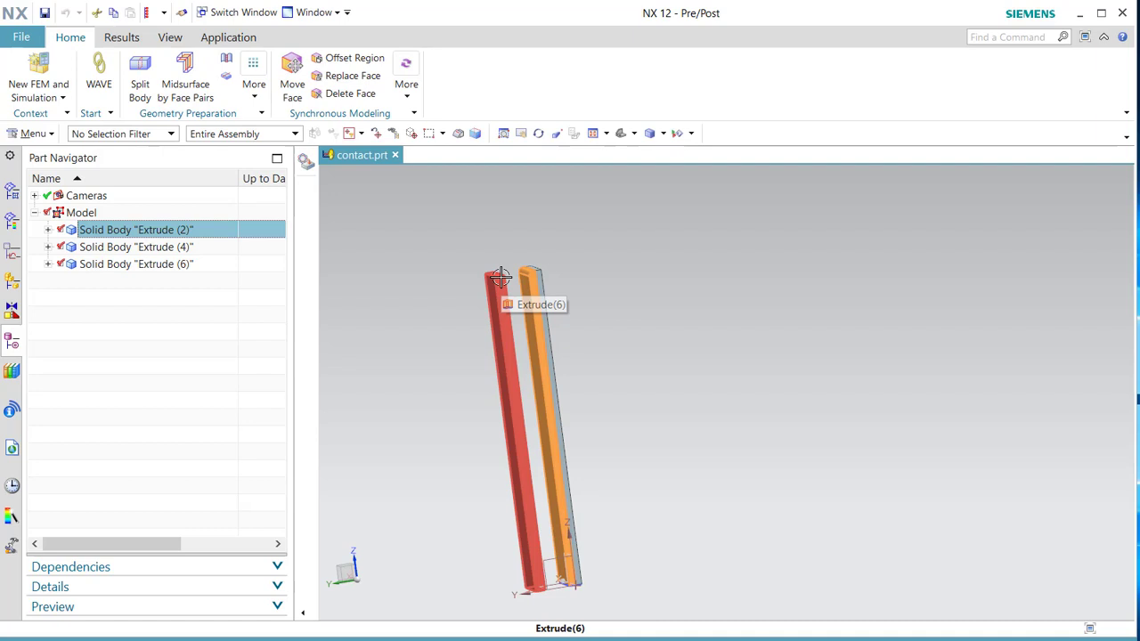
right_click(209, 183)
left_click(267, 303)
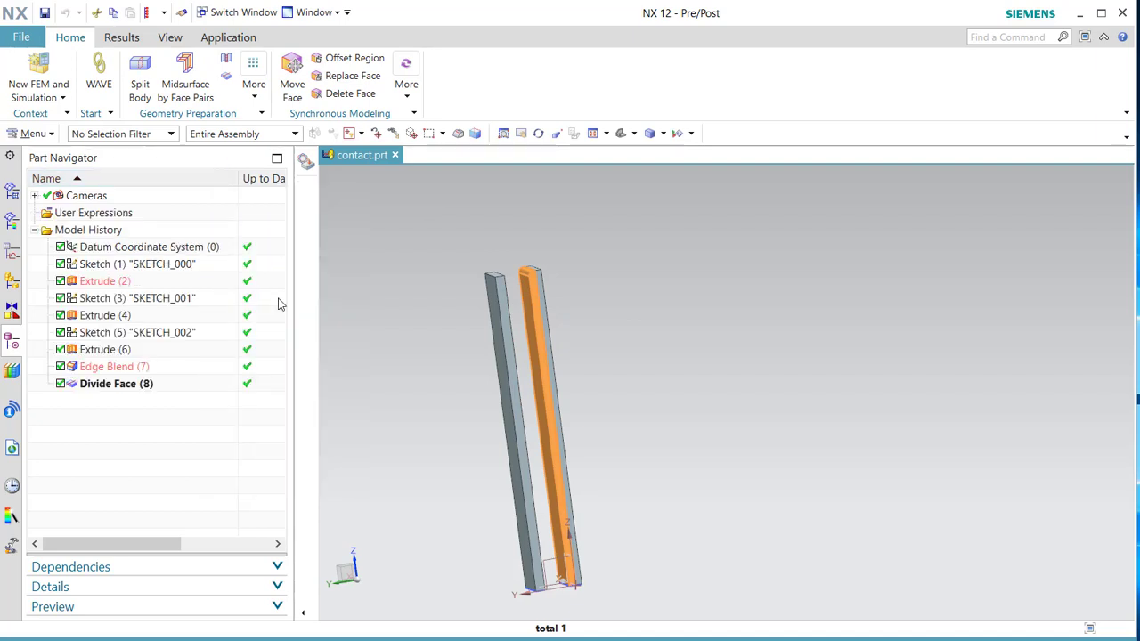
left_click(11, 191)
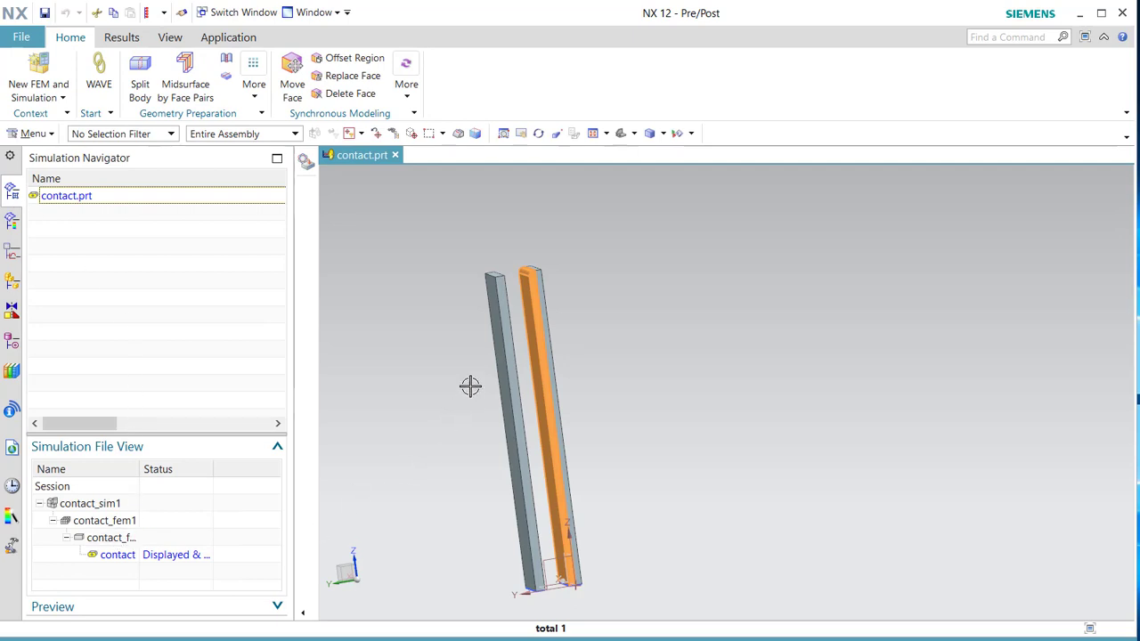
scroll(472, 385, "up", 2)
middle_click_drag(606, 282, 547, 290)
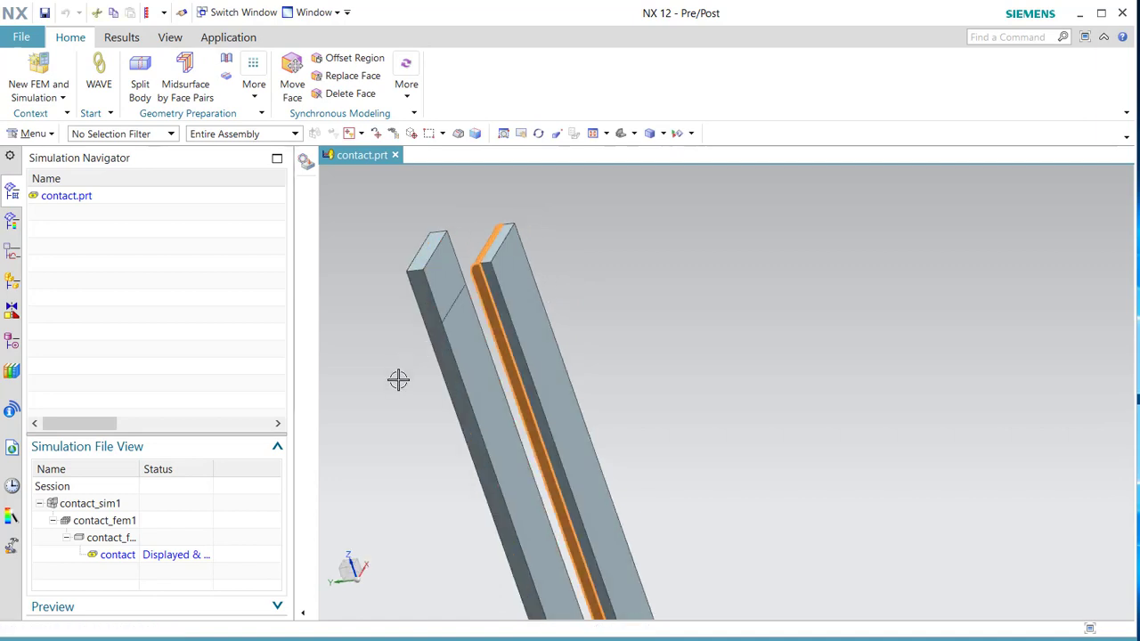
middle_click_drag(605, 265, 590, 237)
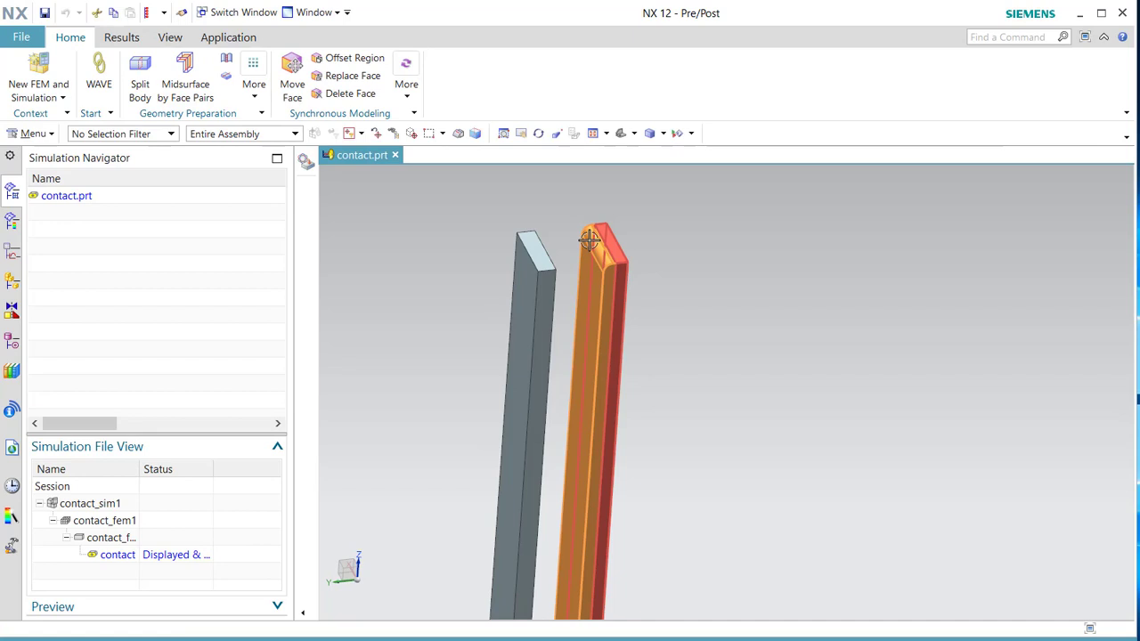
middle_click_drag(418, 231, 379, 219)
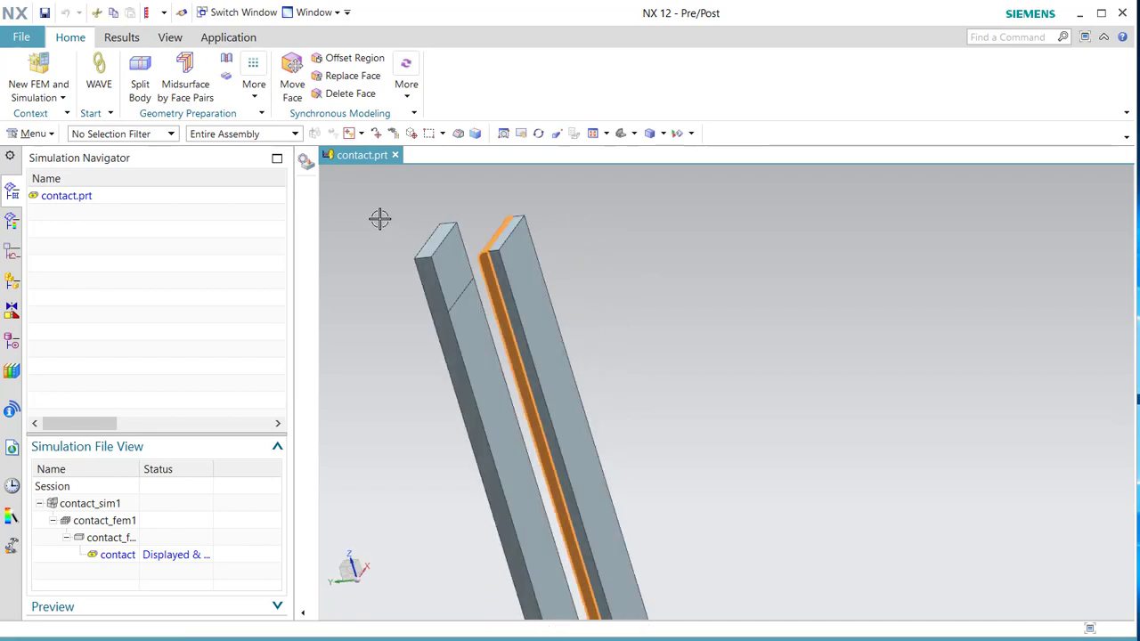
left_click(227, 79)
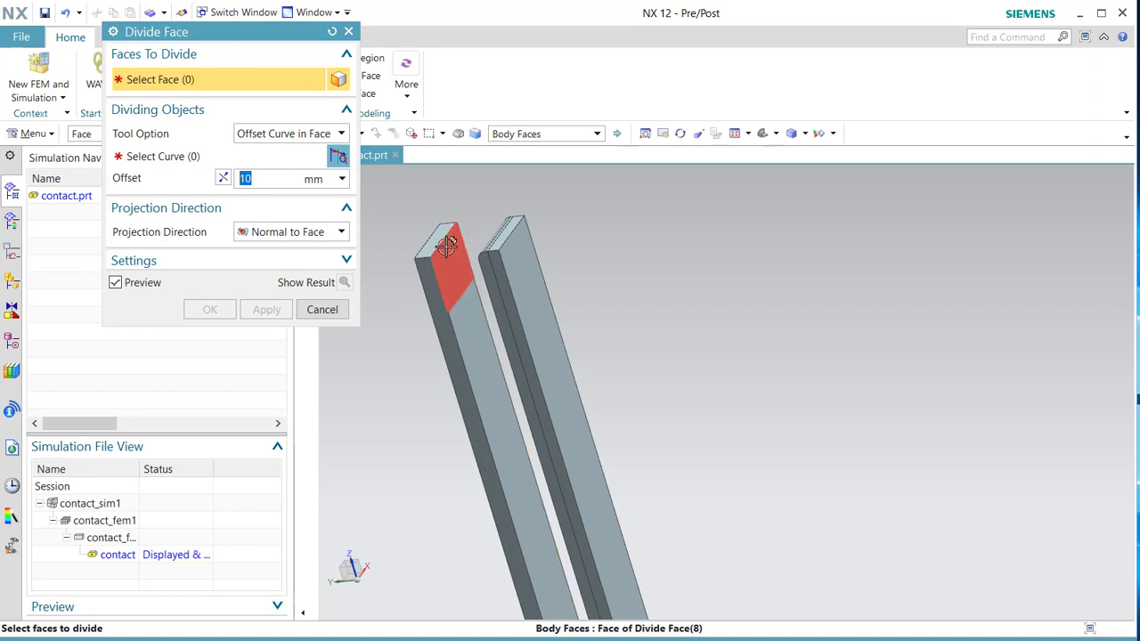
left_click(322, 310)
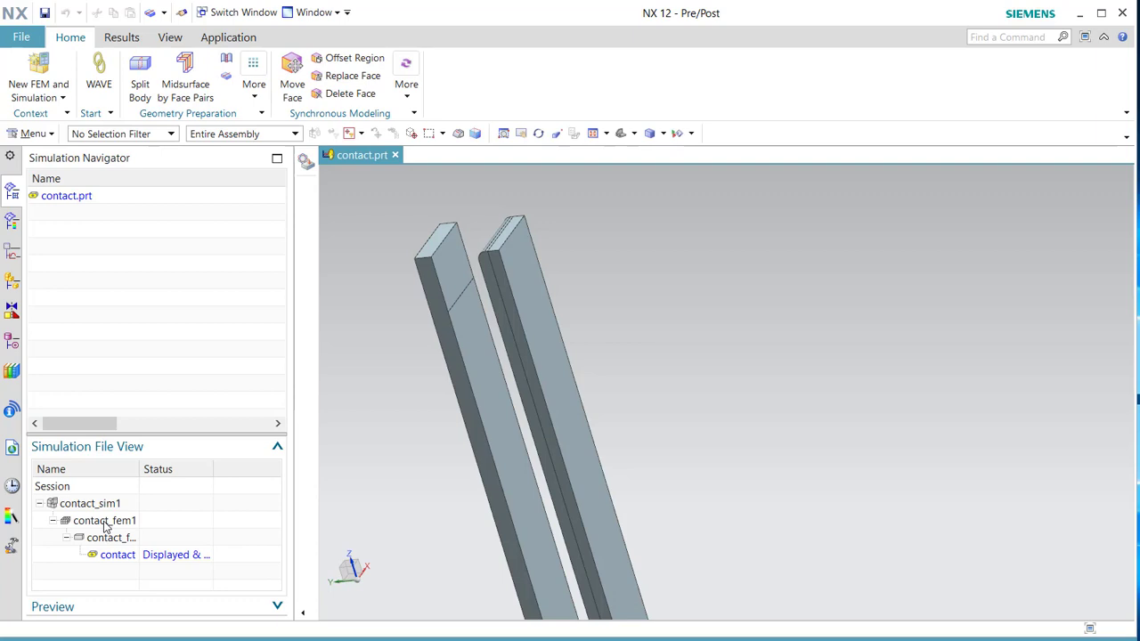
- Display contact_fem1 and hide its 3D meshes to inspect the meshed faces
double_click(104, 522)
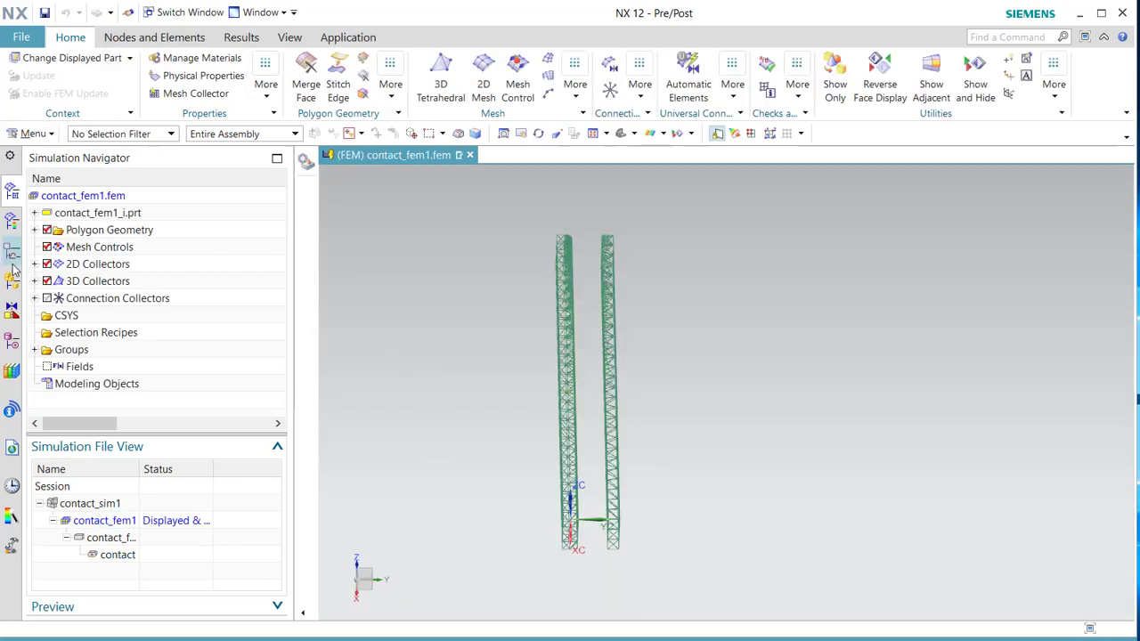
left_click(48, 281)
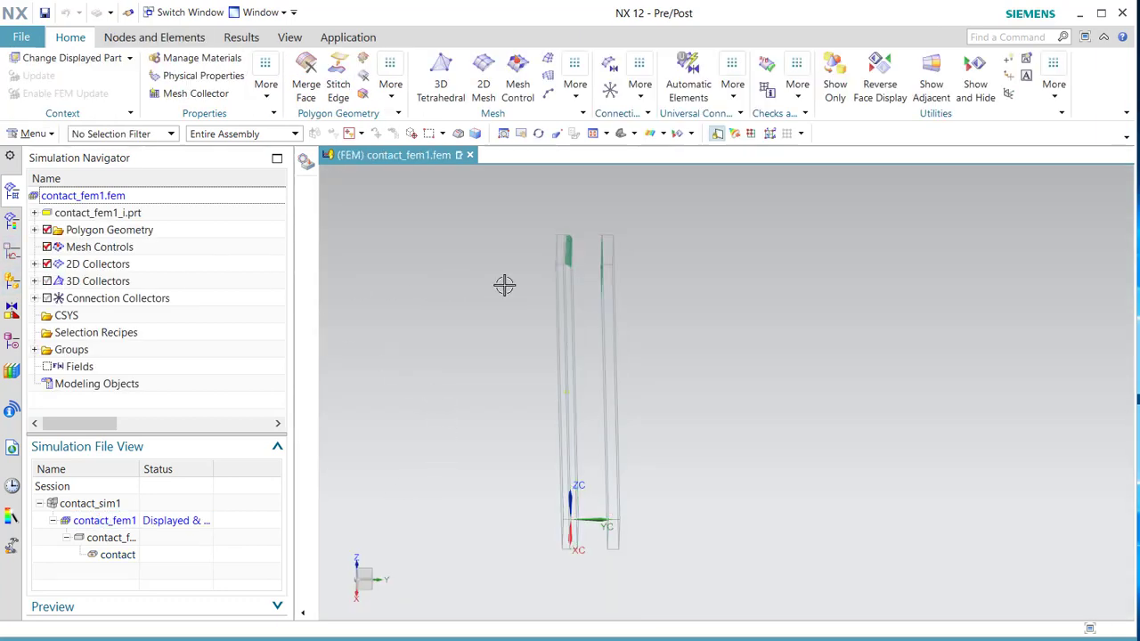
scroll(504, 285, "up", 2)
middle_click_drag(713, 286, 792, 288)
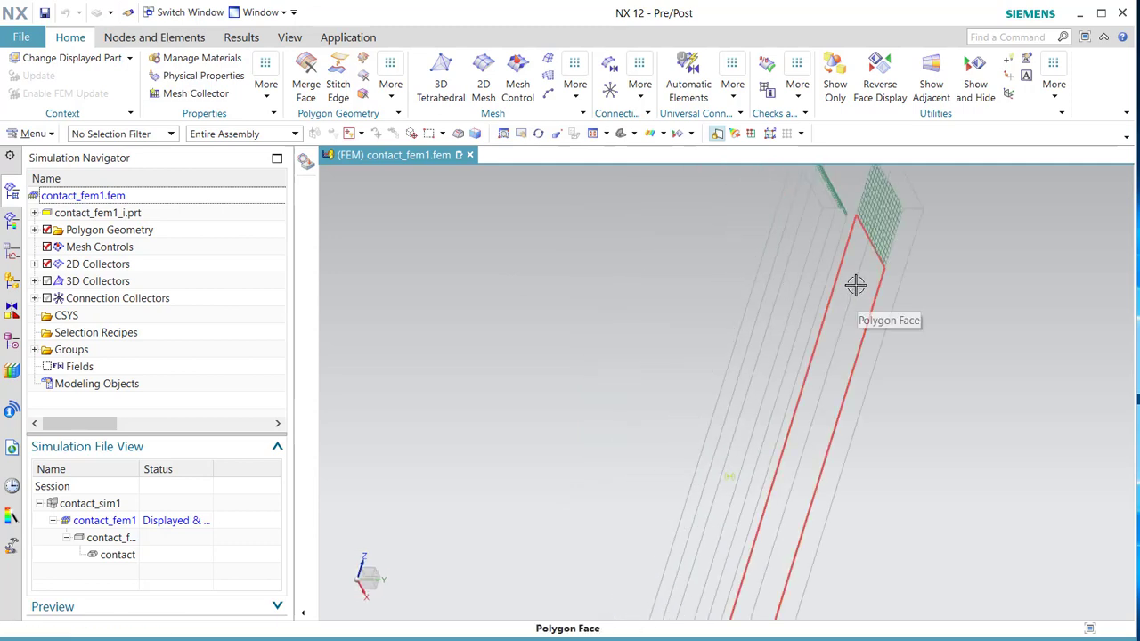
scroll(855, 284, "down", 5)
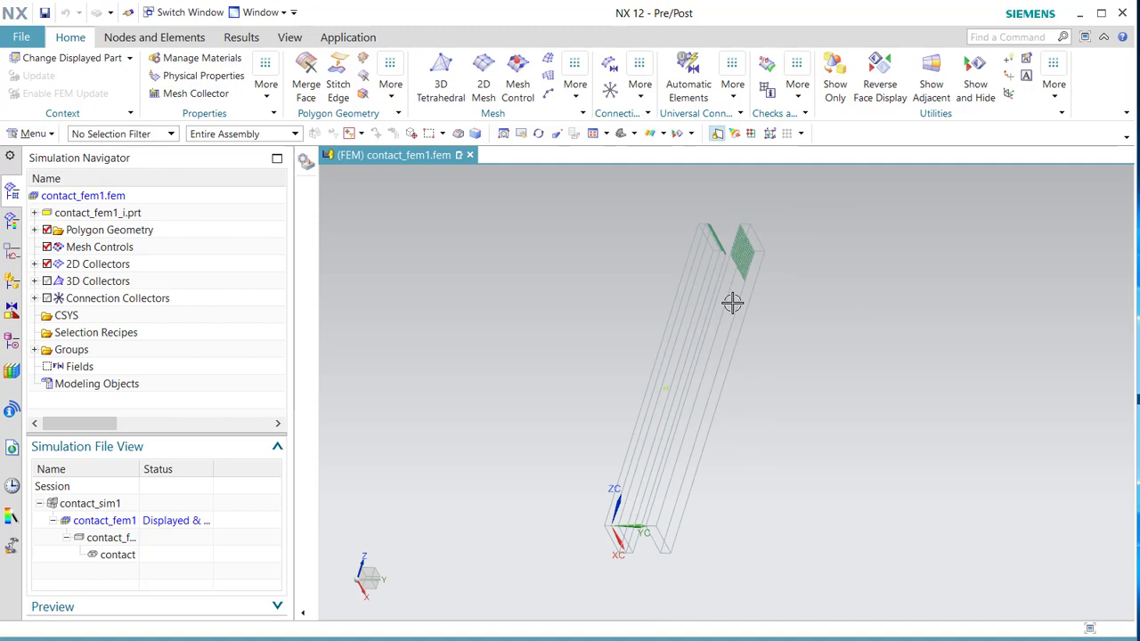
scroll(732, 302, "up", 5)
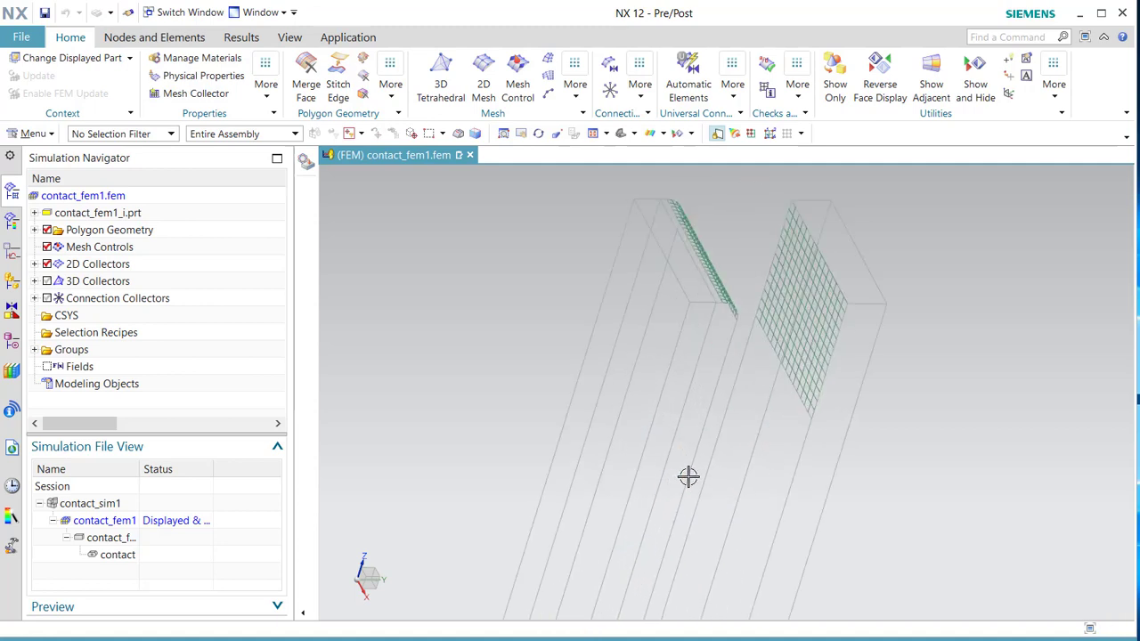
middle_click_drag(688, 478, 729, 435)
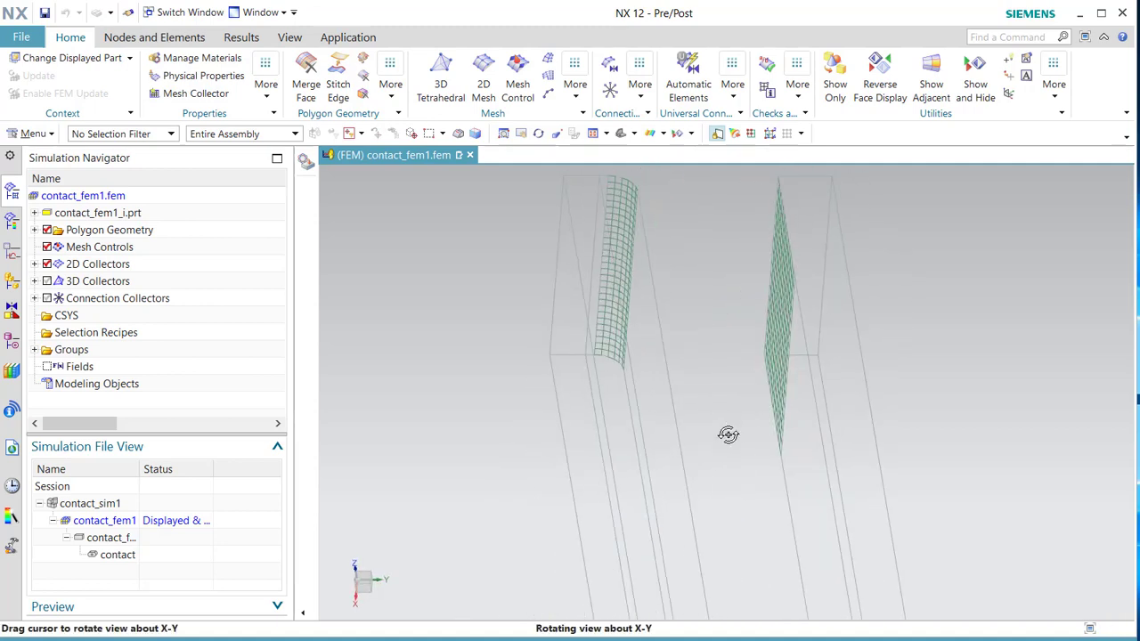
- Cancel a 2D mesh, show the 3D meshes again and expand the Steel and Invar collectors
left_click(483, 80)
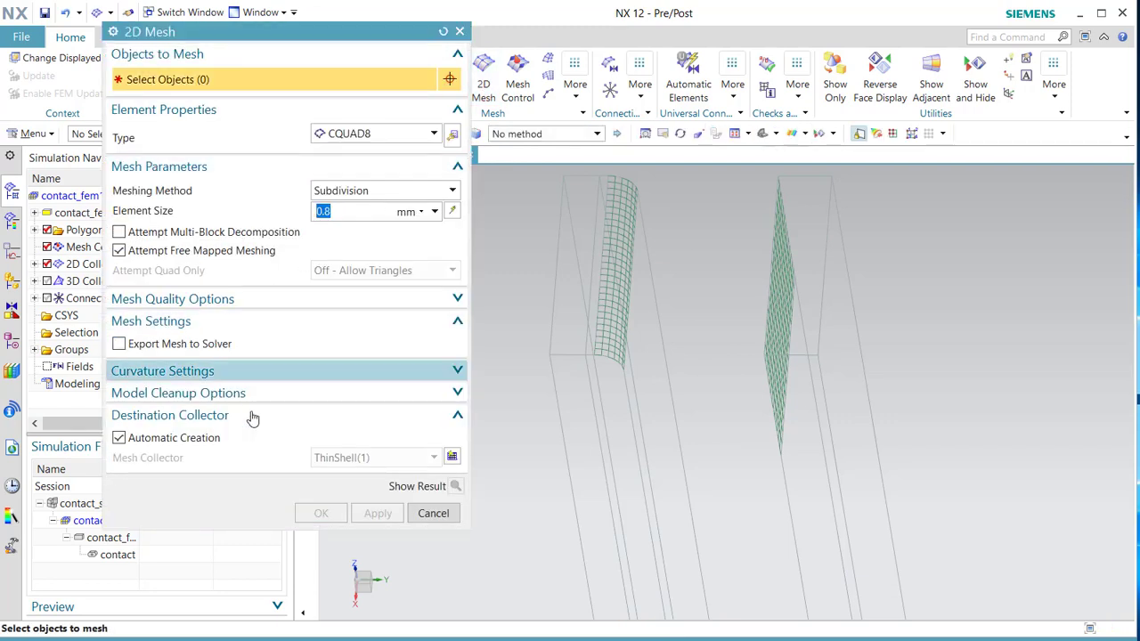
left_click(433, 515)
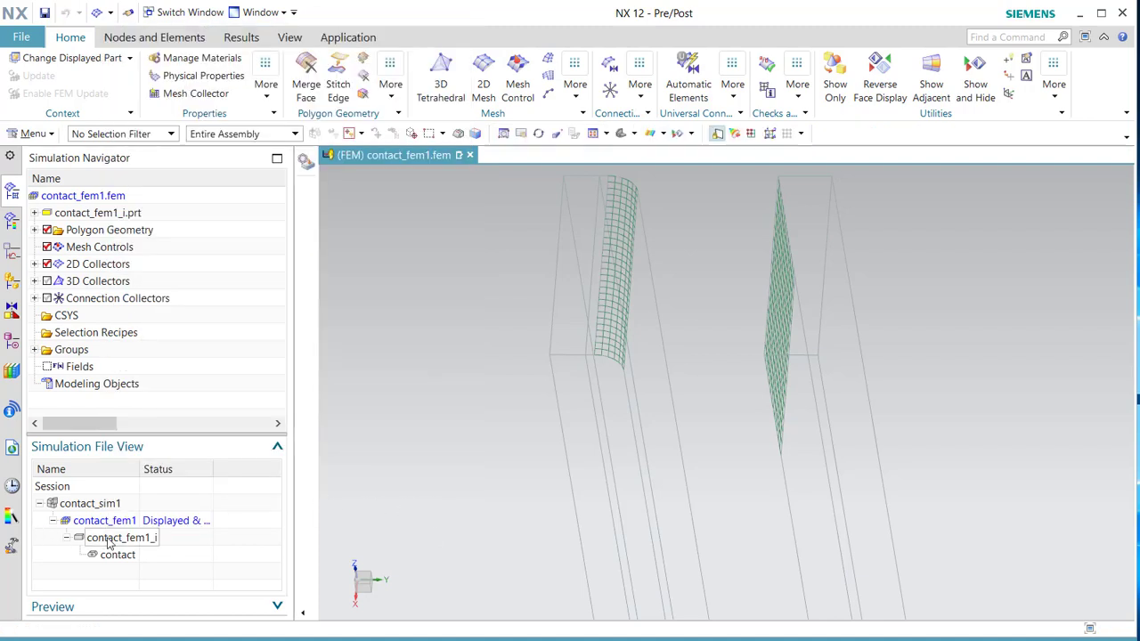
left_click(47, 281)
left_click(33, 281)
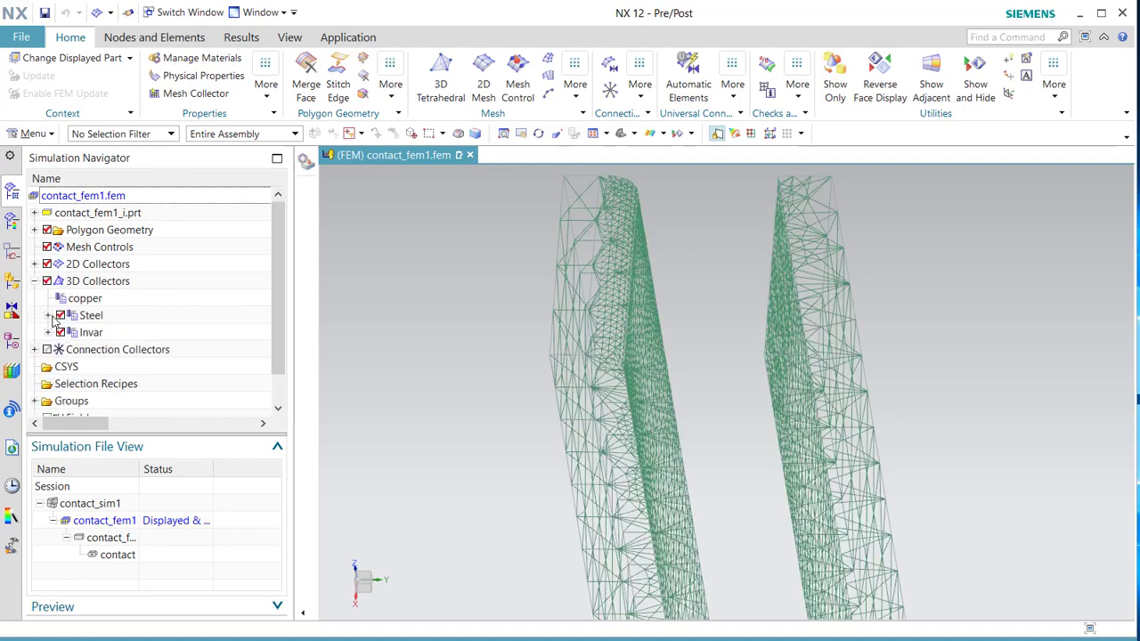
left_click(48, 315)
left_click(48, 367)
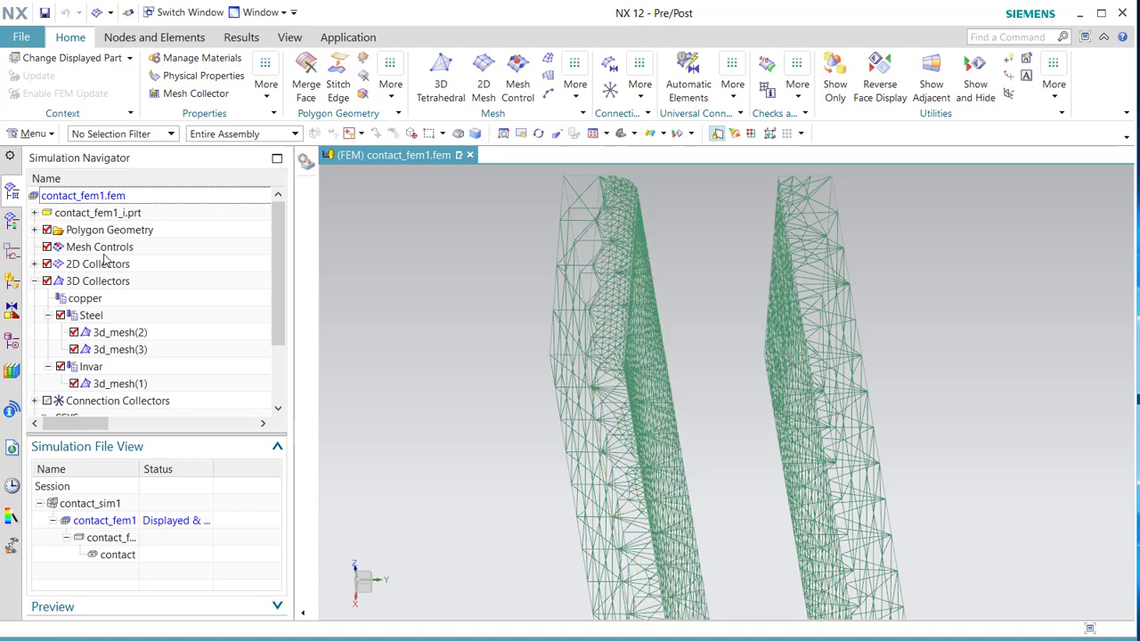
left_click(197, 57)
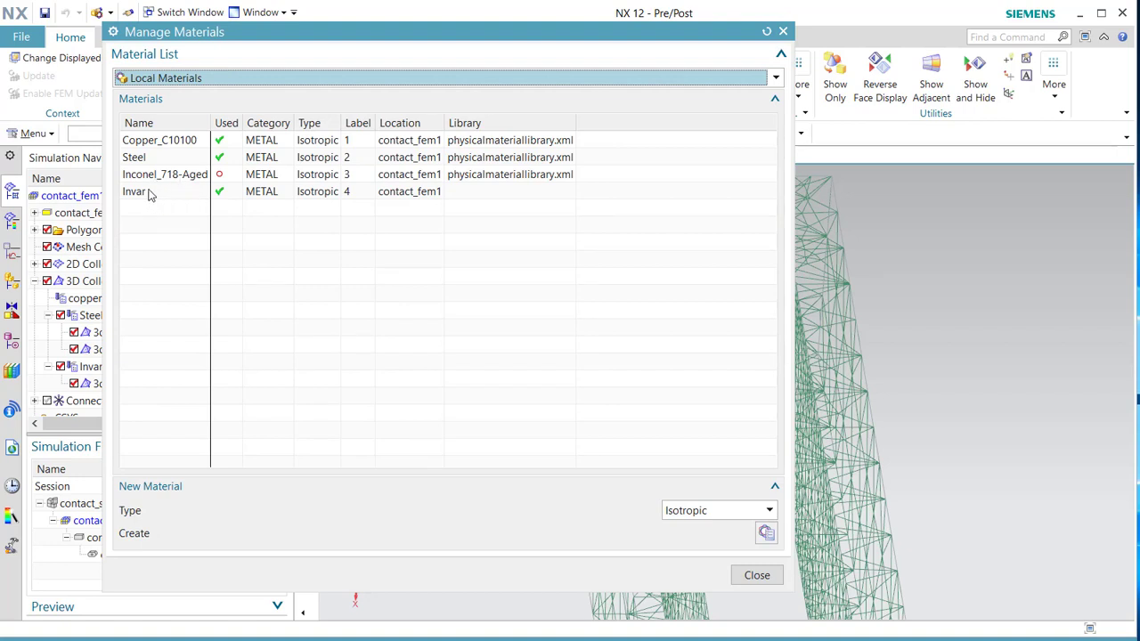
key("Escape")
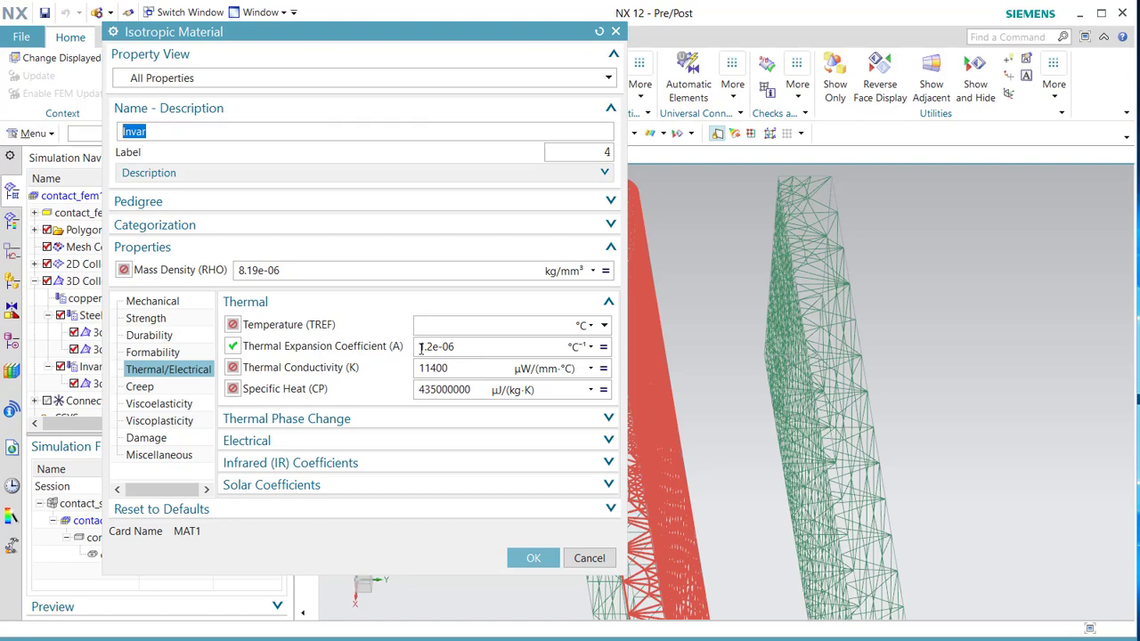
left_click(588, 560)
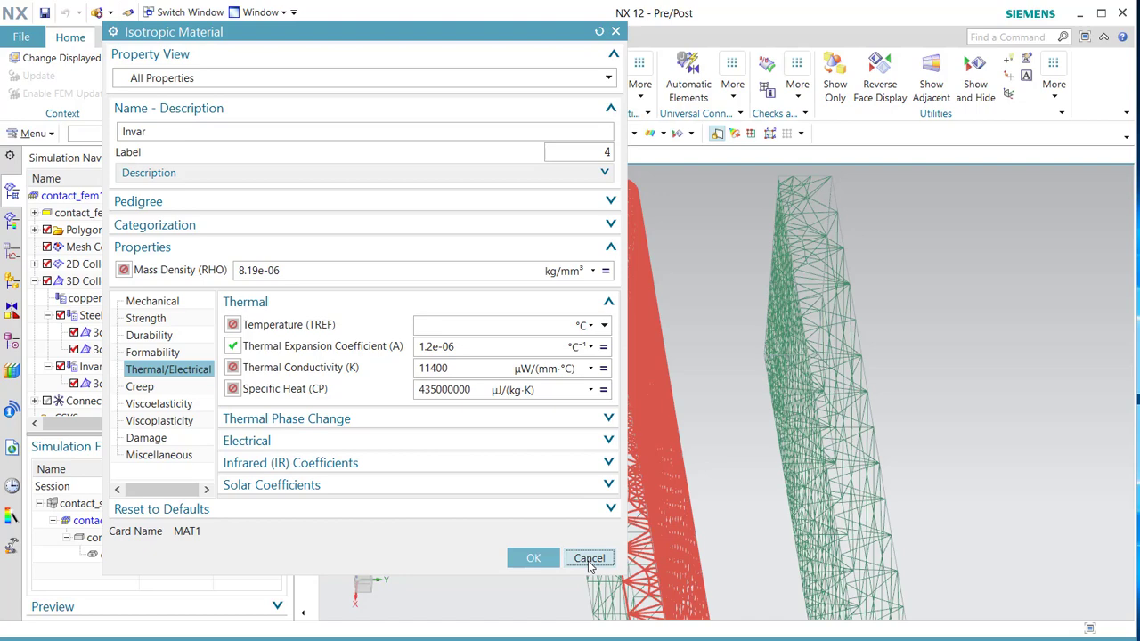
left_click(588, 559)
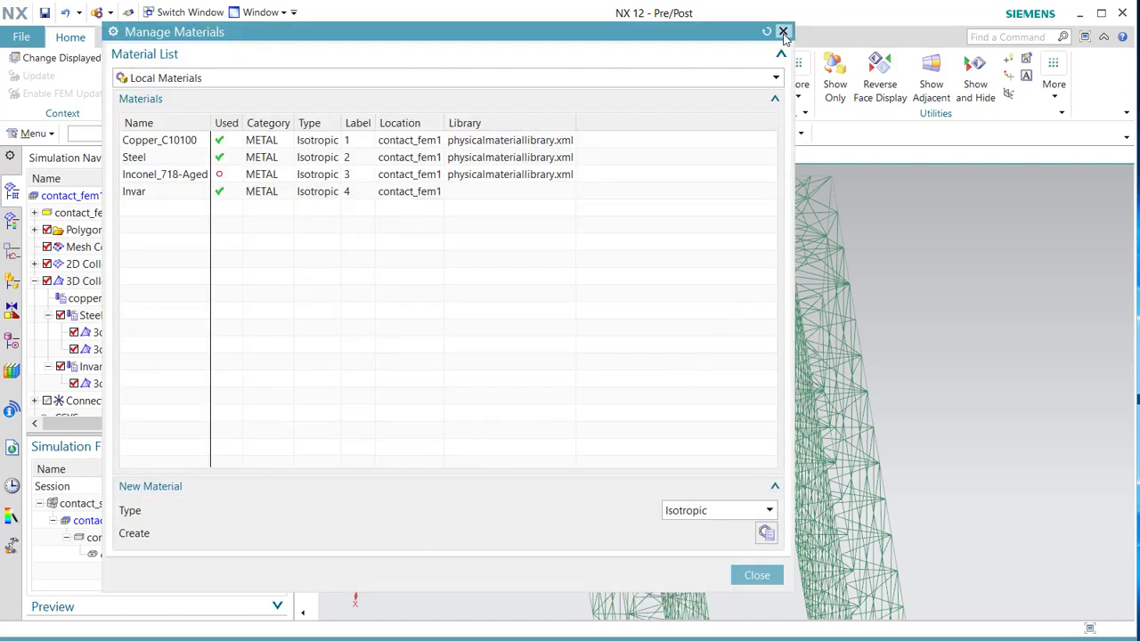
left_click(782, 32)
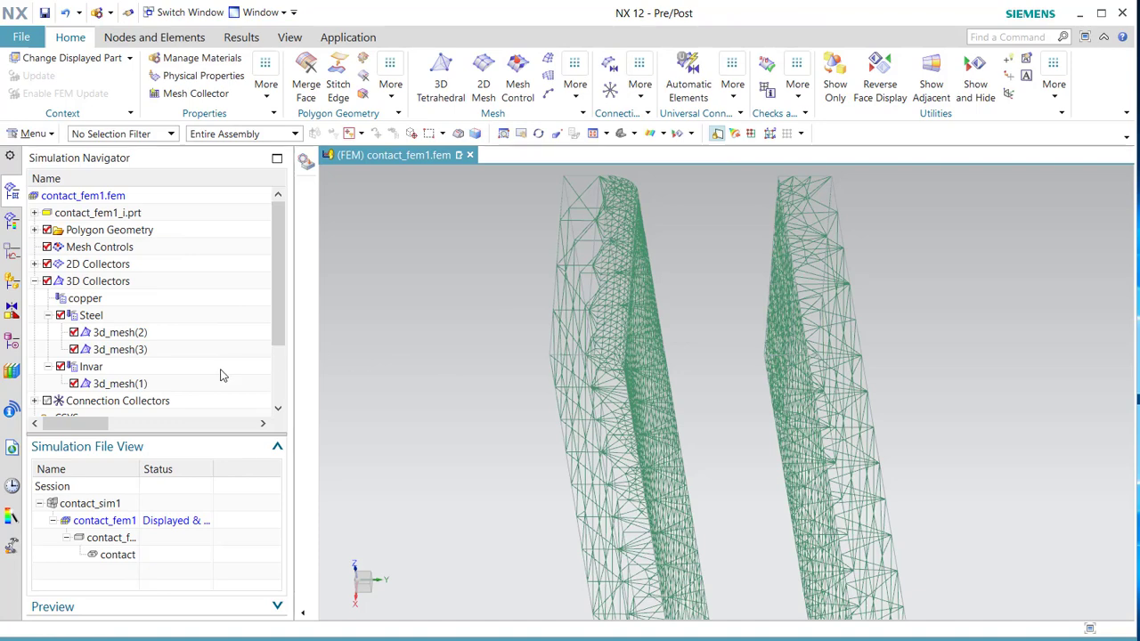
- Highlight the 3d_mesh(2), 3d_mesh(3) and Invar 3d_mesh(1) meshes in the view
left_click(112, 335)
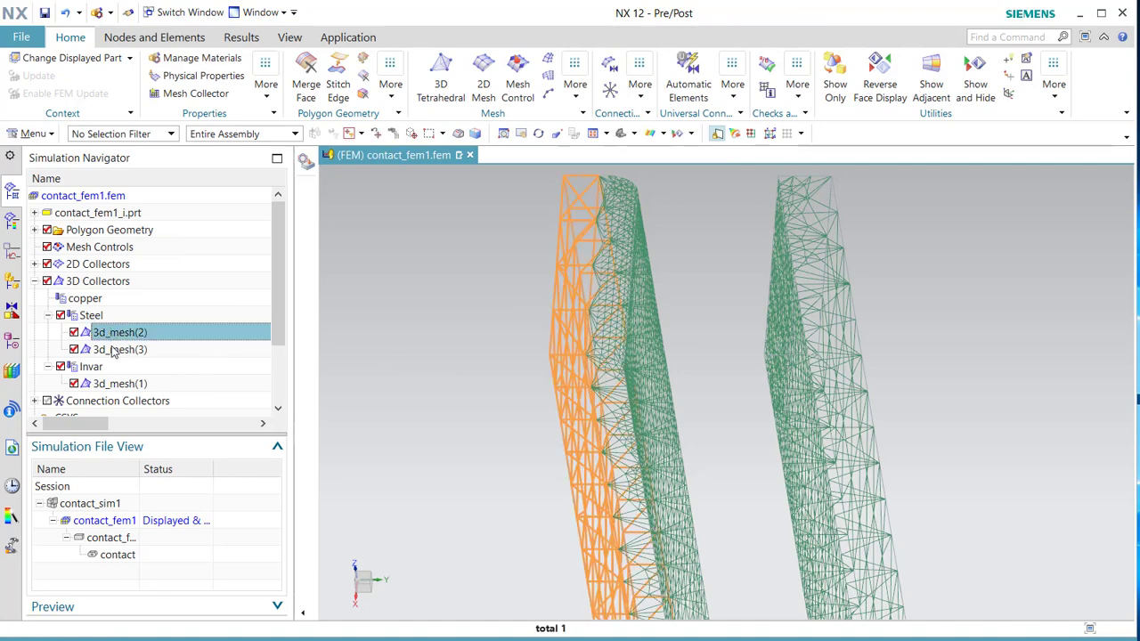
left_click(114, 354)
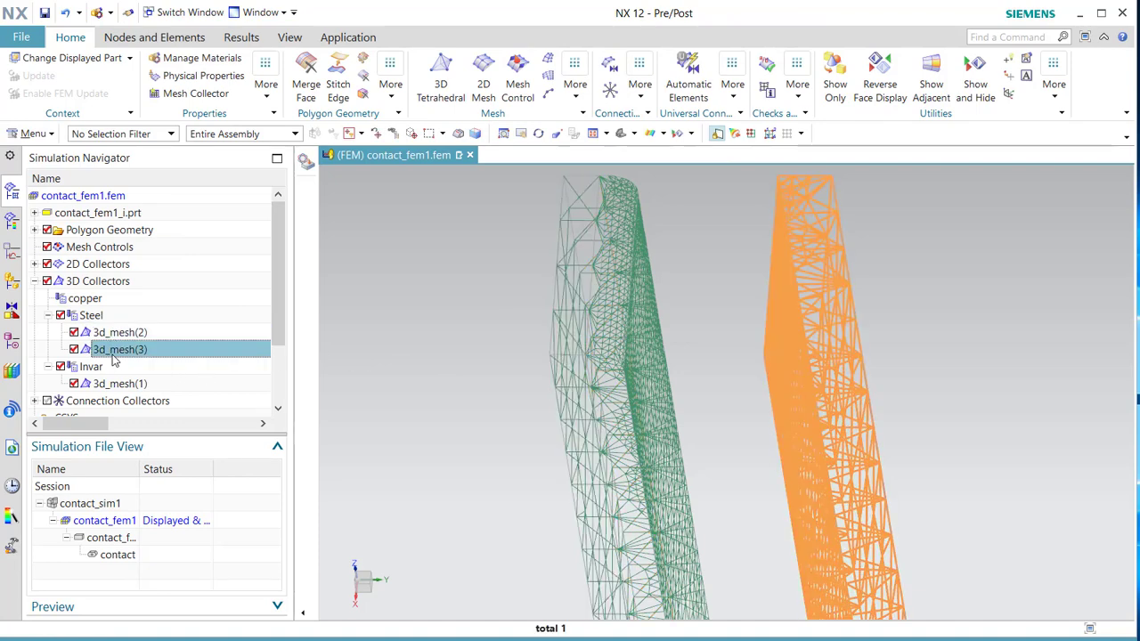
left_click(116, 385)
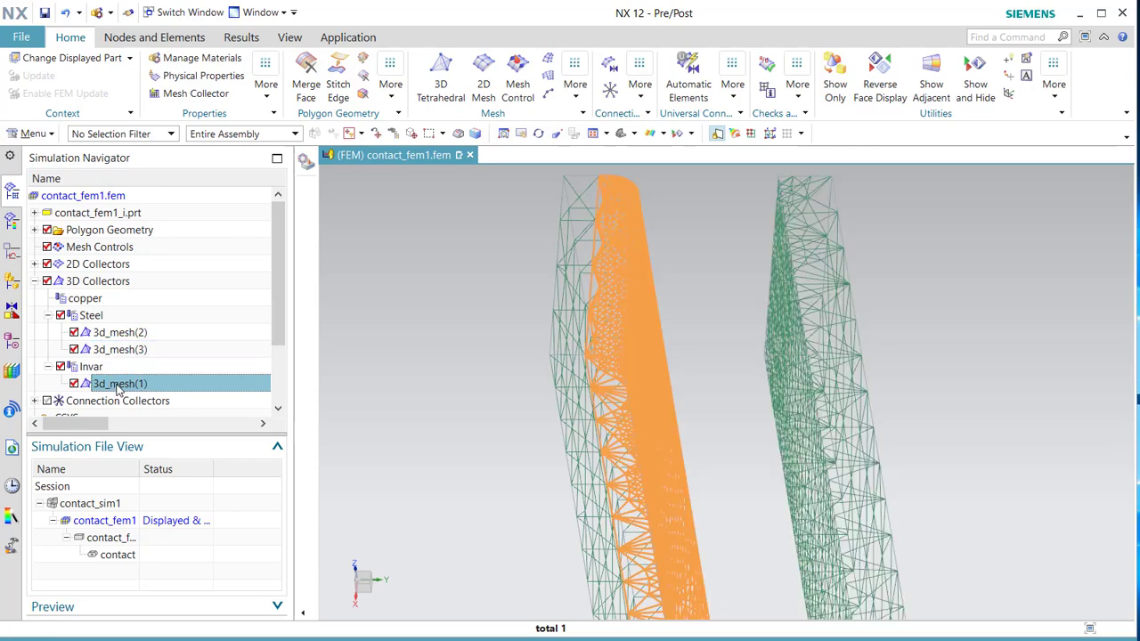
middle_click_drag(473, 379, 383, 385)
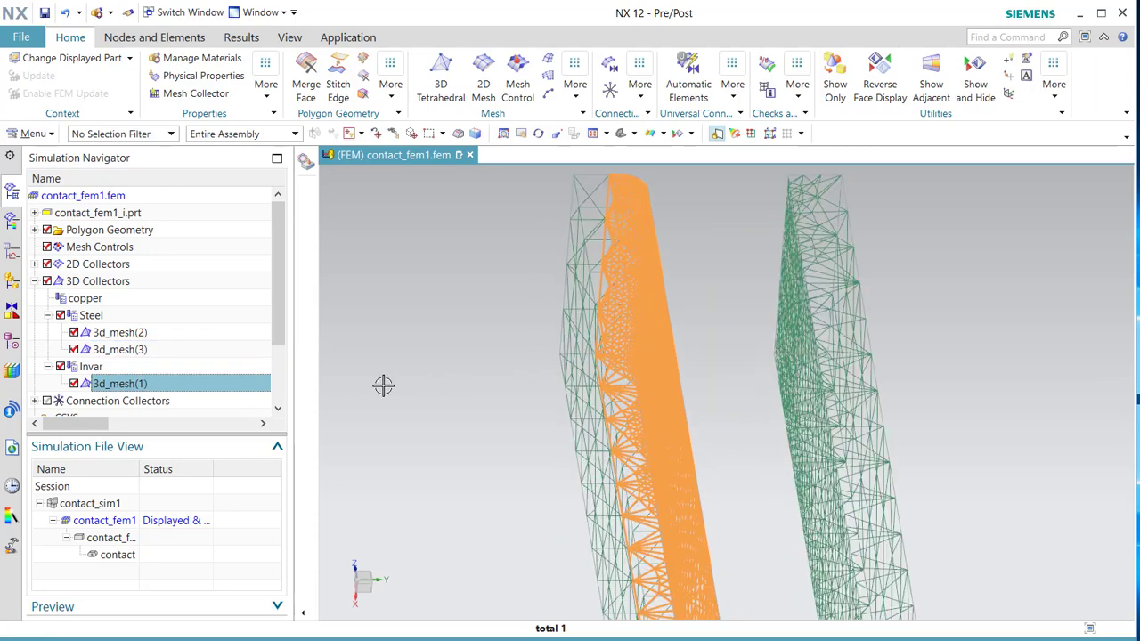
left_click(277, 315)
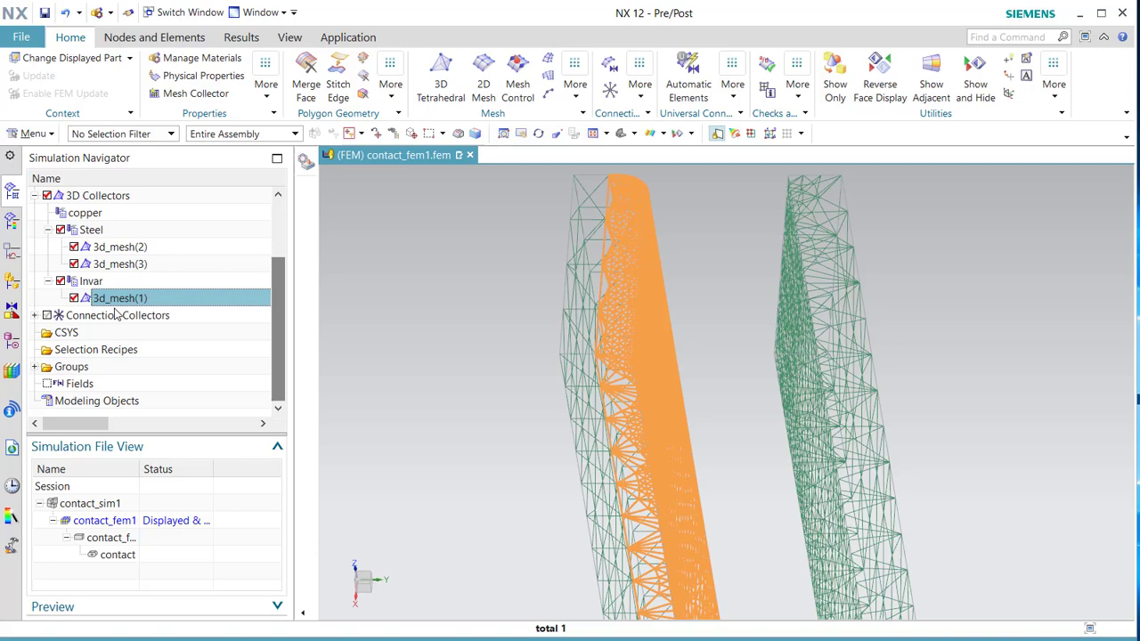
- Delete the MMC Collection and update the FEM to 1476 nodes and 633 elements
left_click(34, 315)
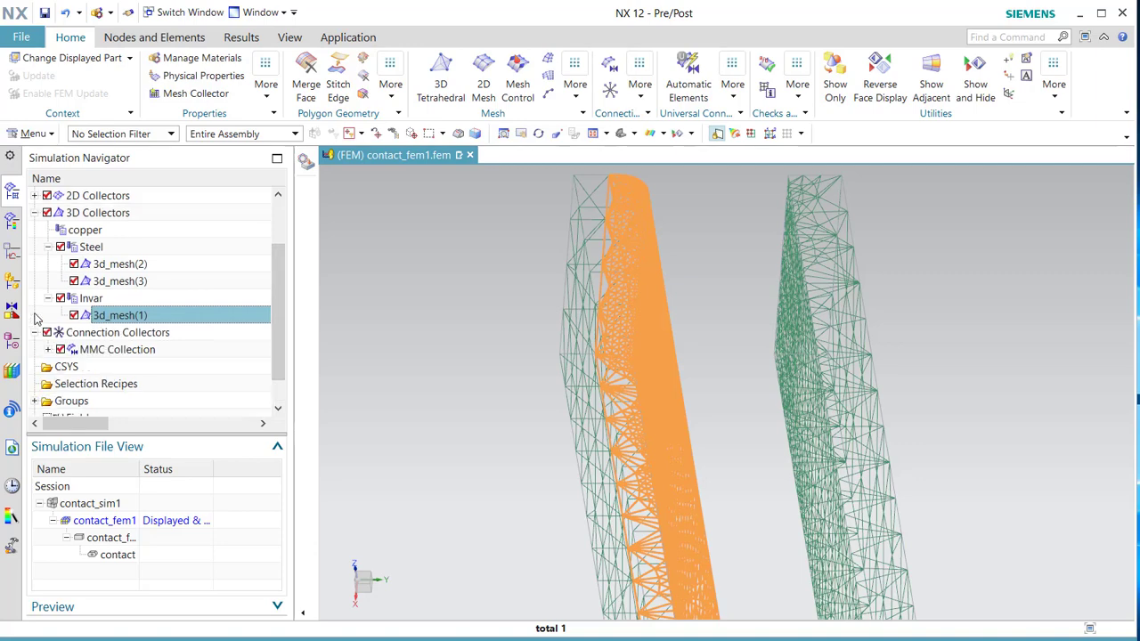
left_click(90, 353)
right_click(89, 353)
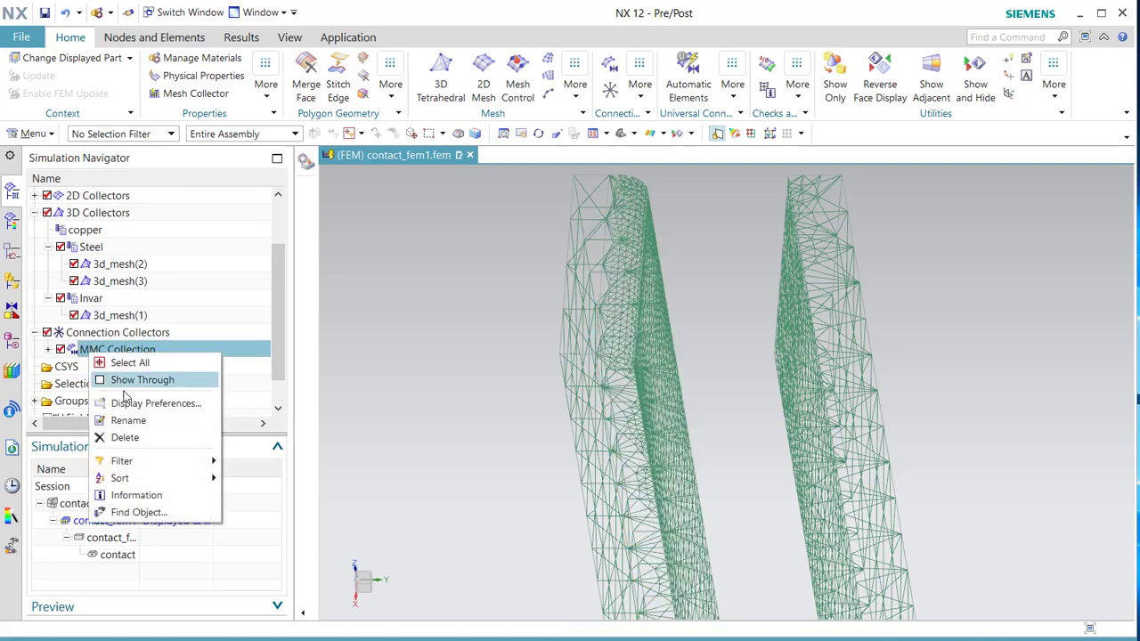
left_click(125, 439)
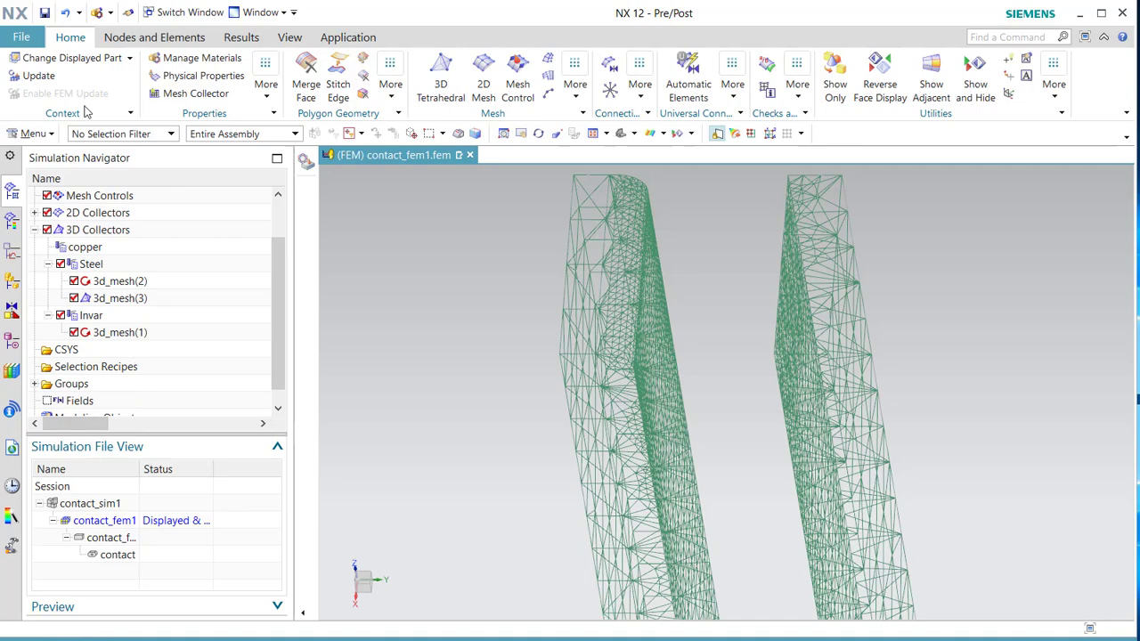
left_click(38, 76)
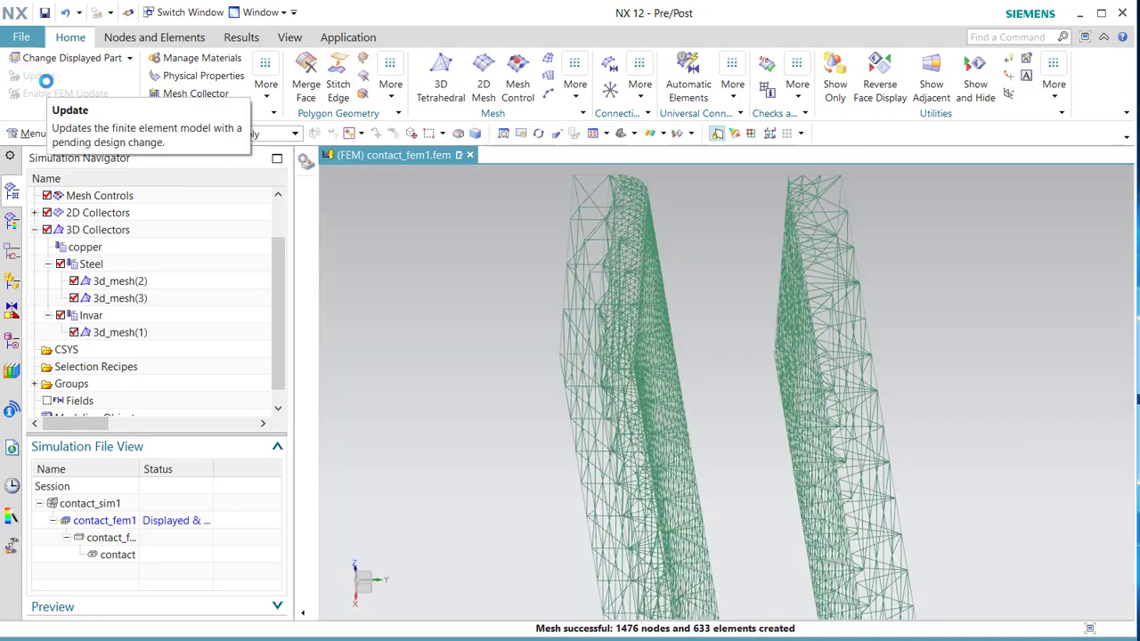
scroll(450, 324, "down", 3)
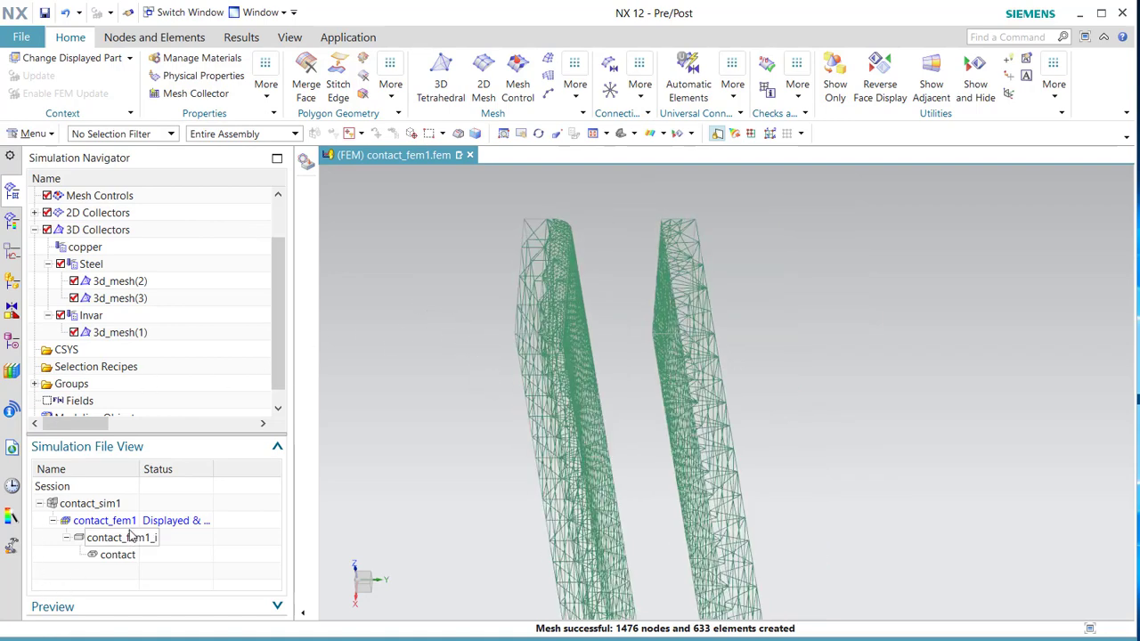
- Auto-create mesh mating conditions from the left body's 15 faces with 0.0254 mm search distance
left_click(575, 89)
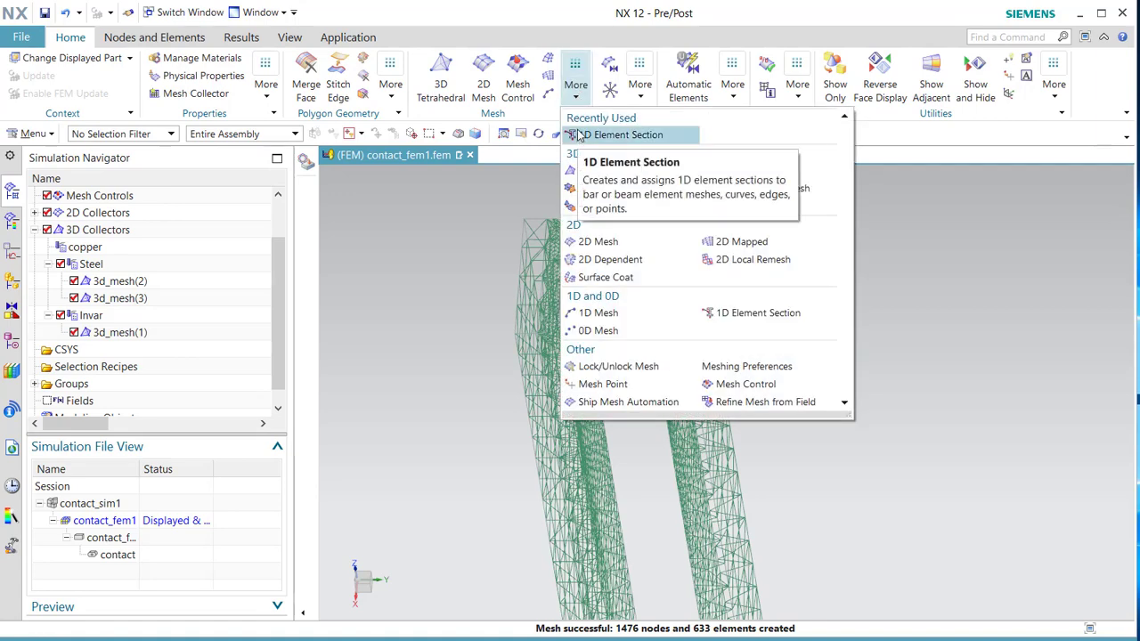
left_click(641, 85)
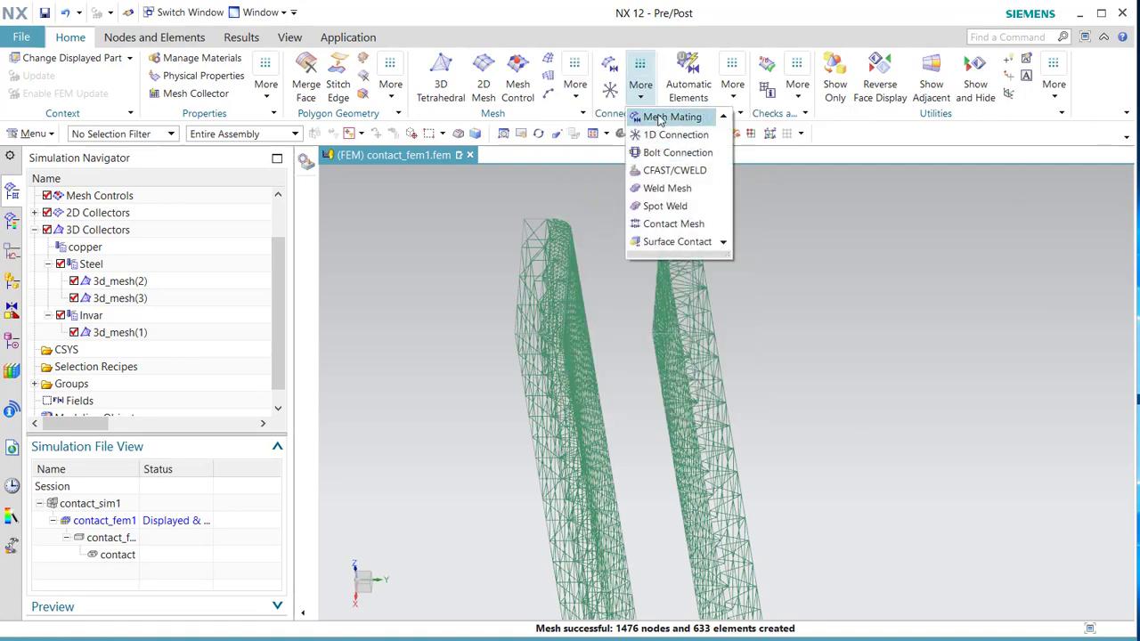
left_click(663, 117)
scroll(463, 349, "down", 1)
scroll(463, 349, "down", 1)
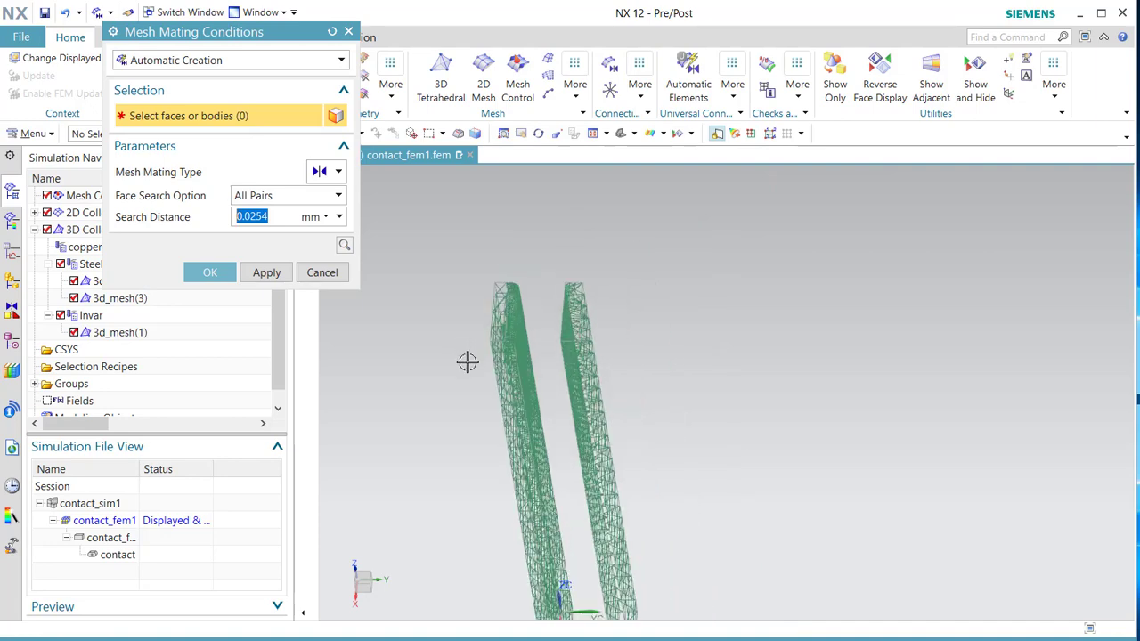
key("F8")
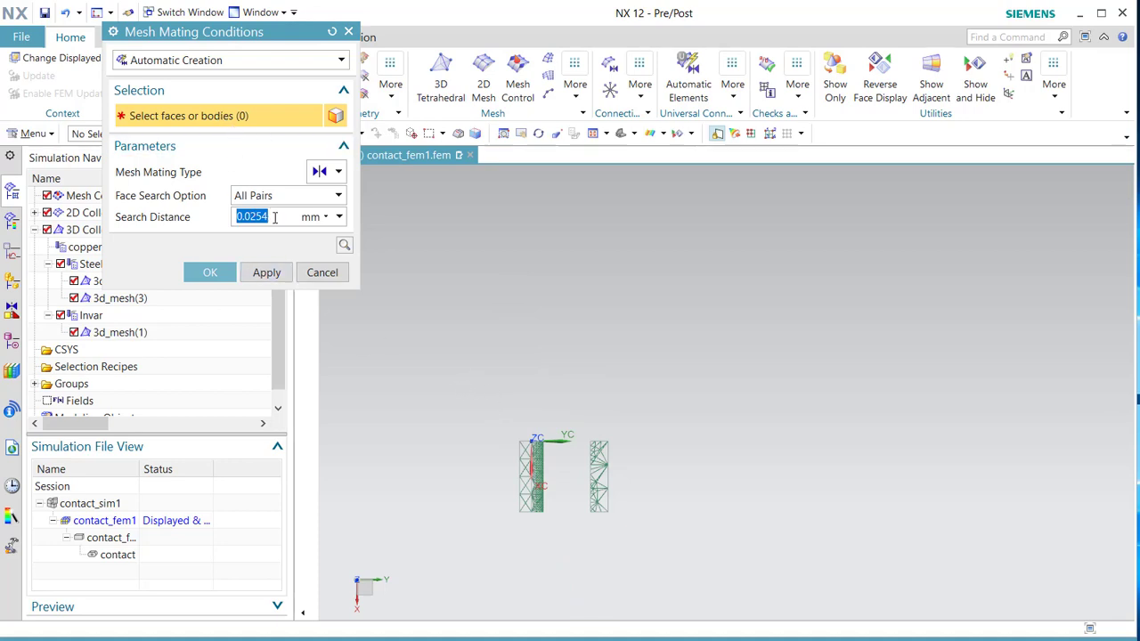
left_click(494, 433)
left_click_drag(452, 392, 580, 586)
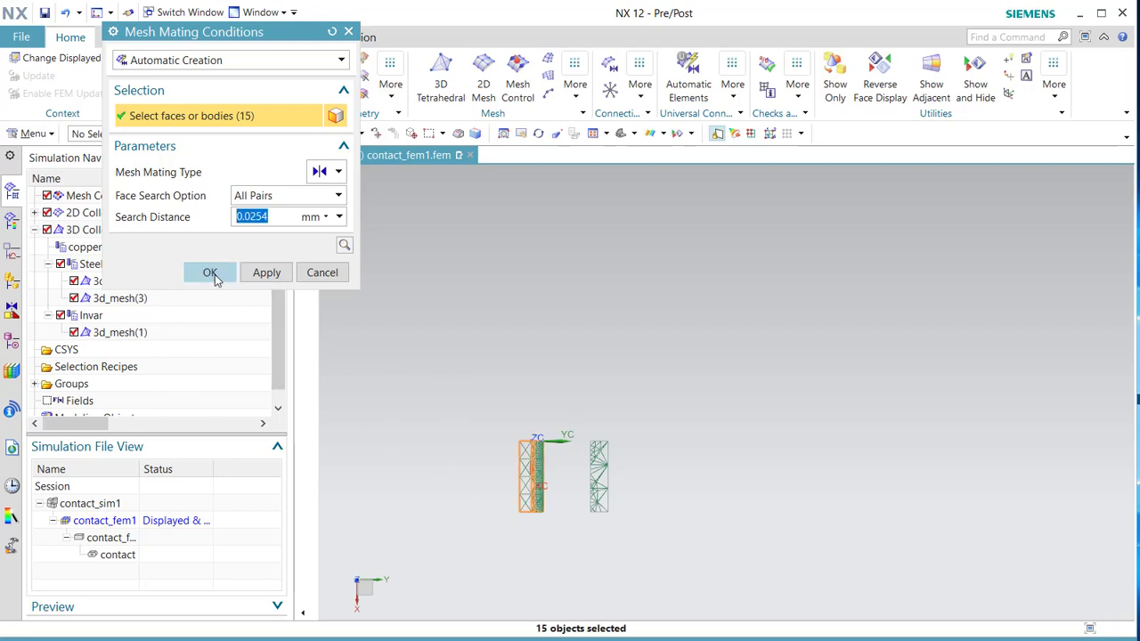
left_click(210, 272)
middle_click_drag(455, 433, 448, 397)
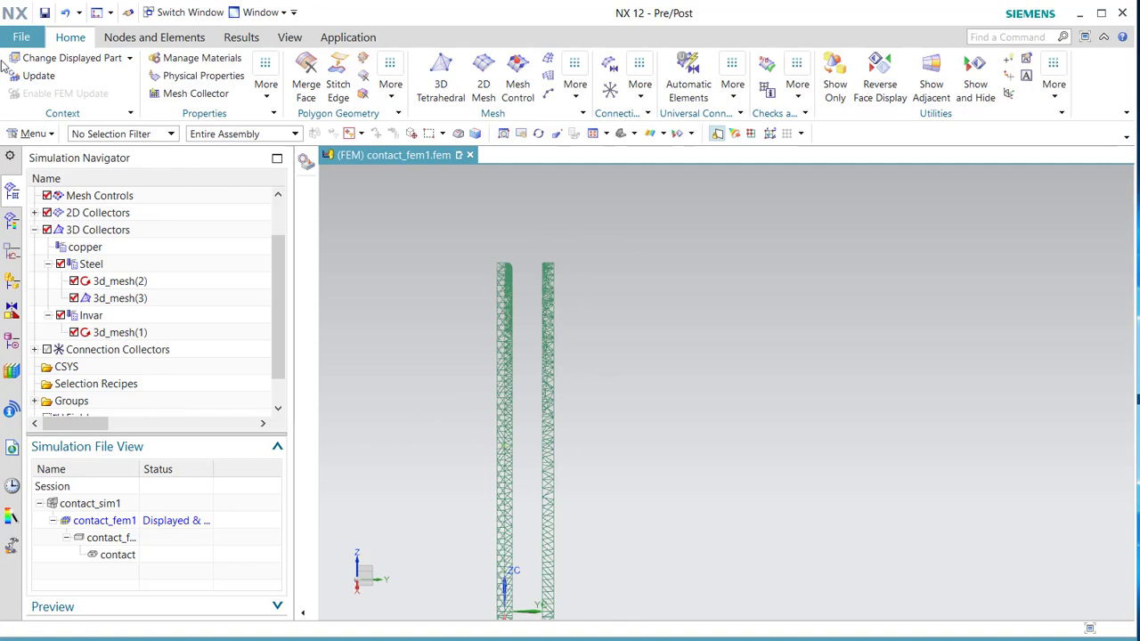
- Update the mesh to 1498 nodes and 649 elements and highlight auto_mmc_1 in the MMC Collection
left_click(35, 76)
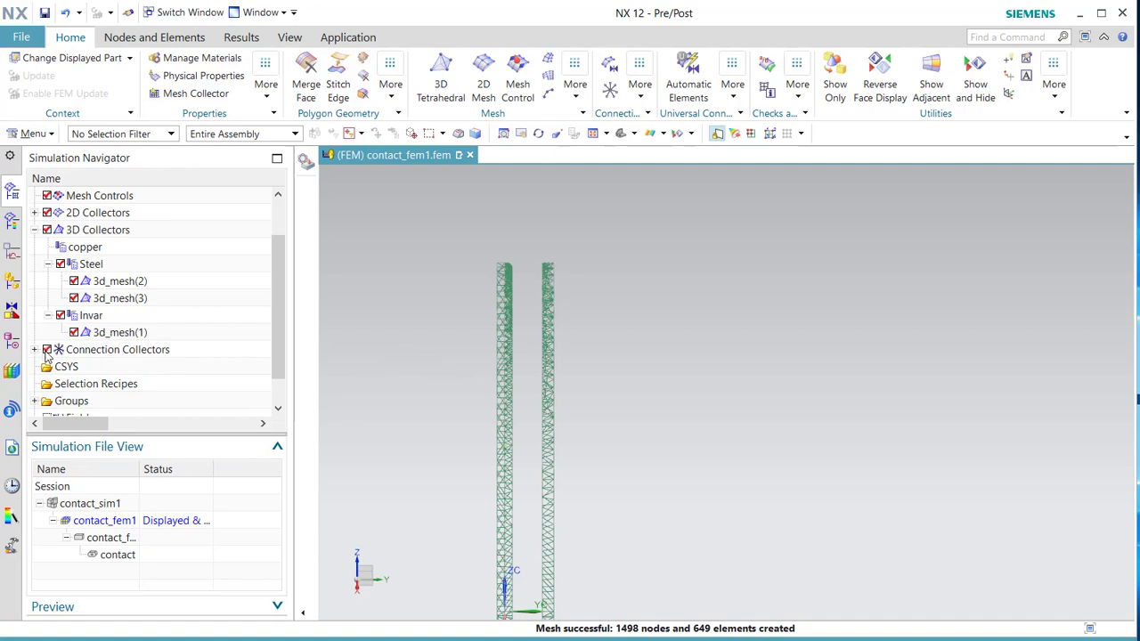
left_click(108, 371)
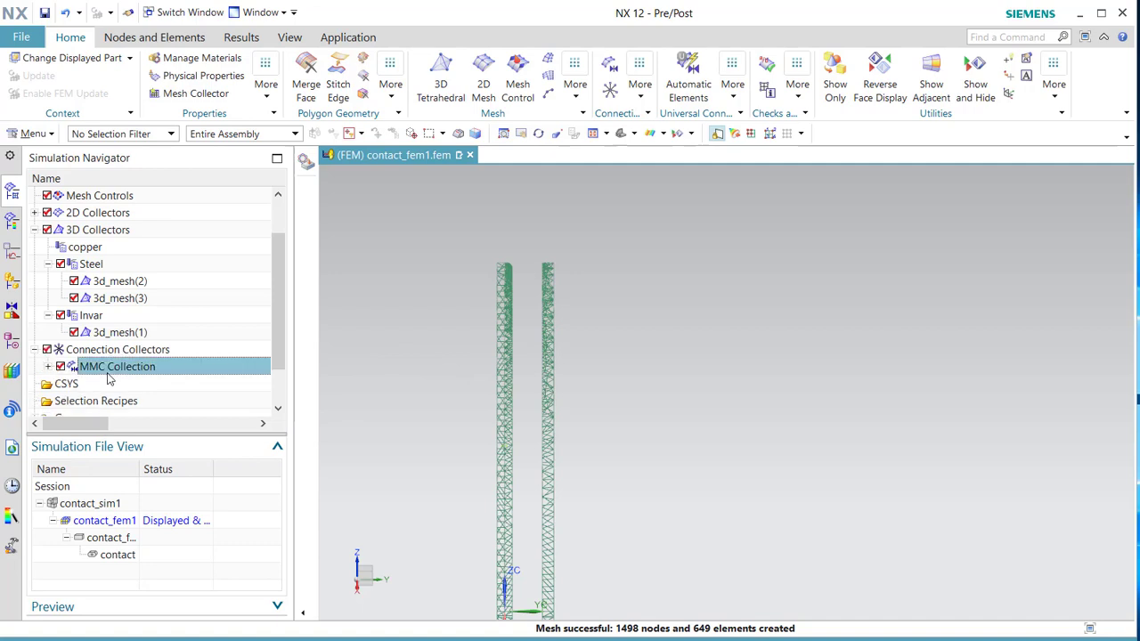
left_click(49, 367)
left_click(105, 385)
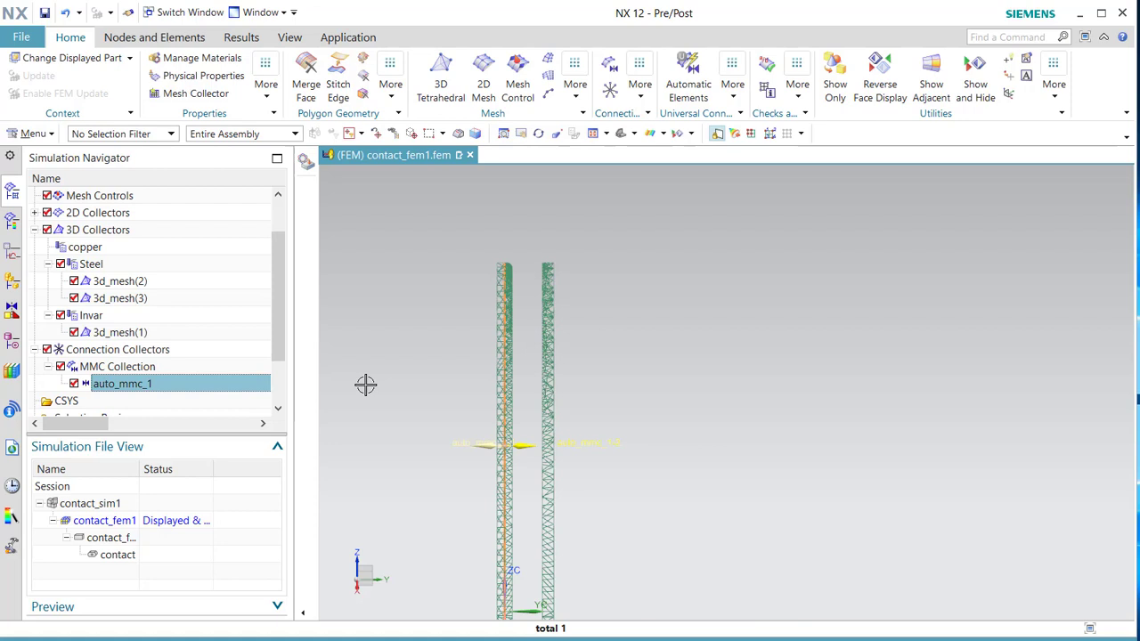
middle_click_drag(386, 389, 370, 389)
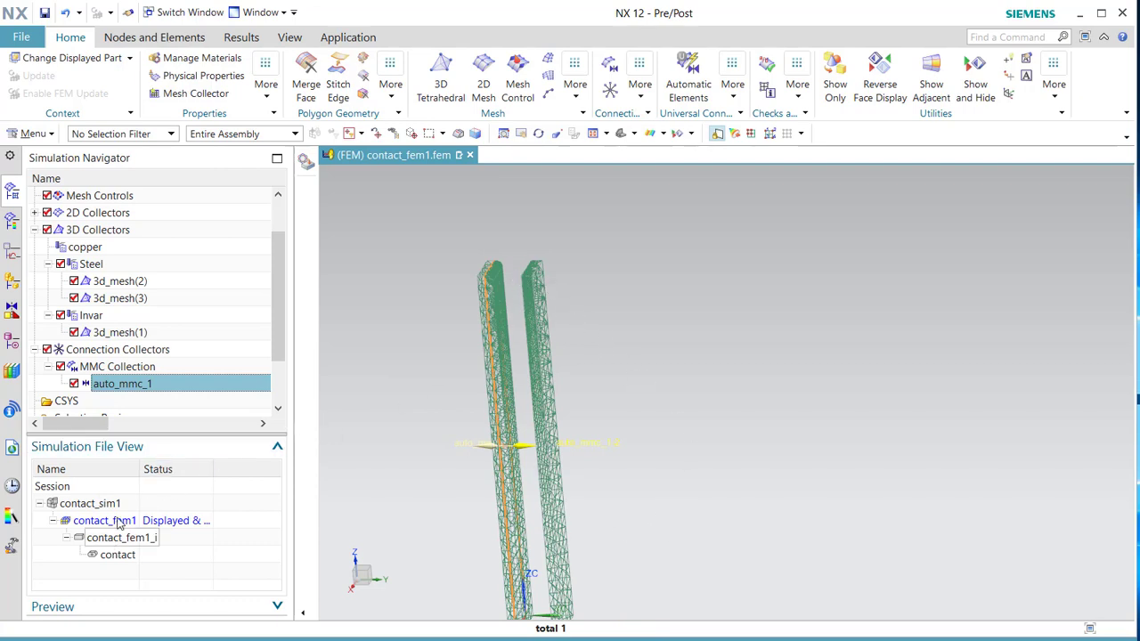
- Display contact_sim1 and confirm the 20 °C initial temperature set of Solution 1
double_click(90, 504)
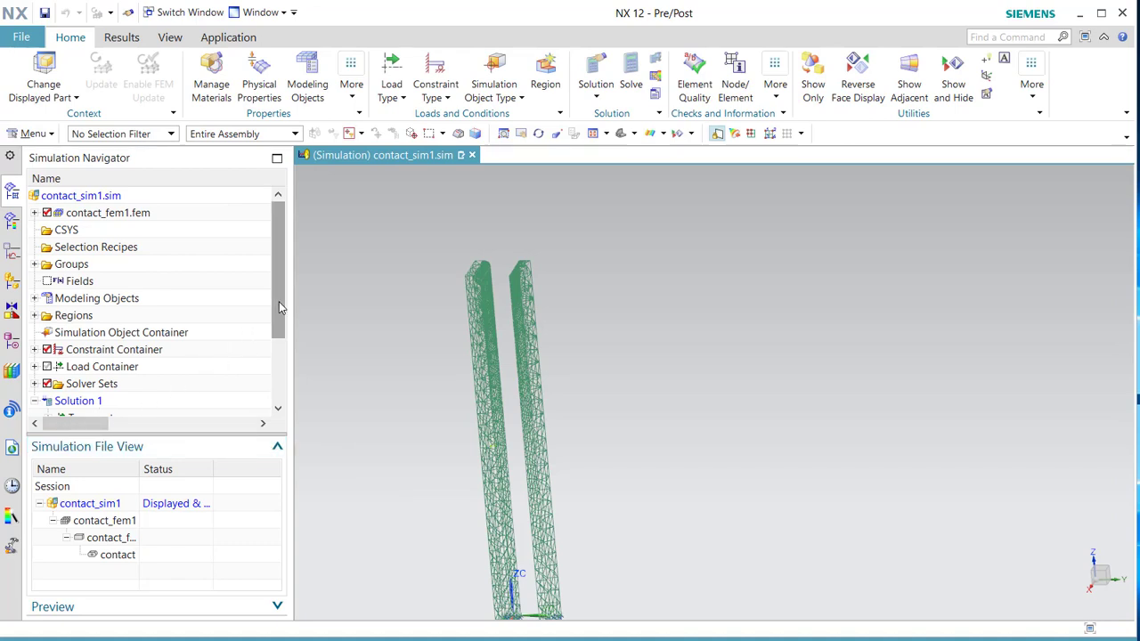
scroll(279, 302, "down", 1)
scroll(277, 285, "up", 1)
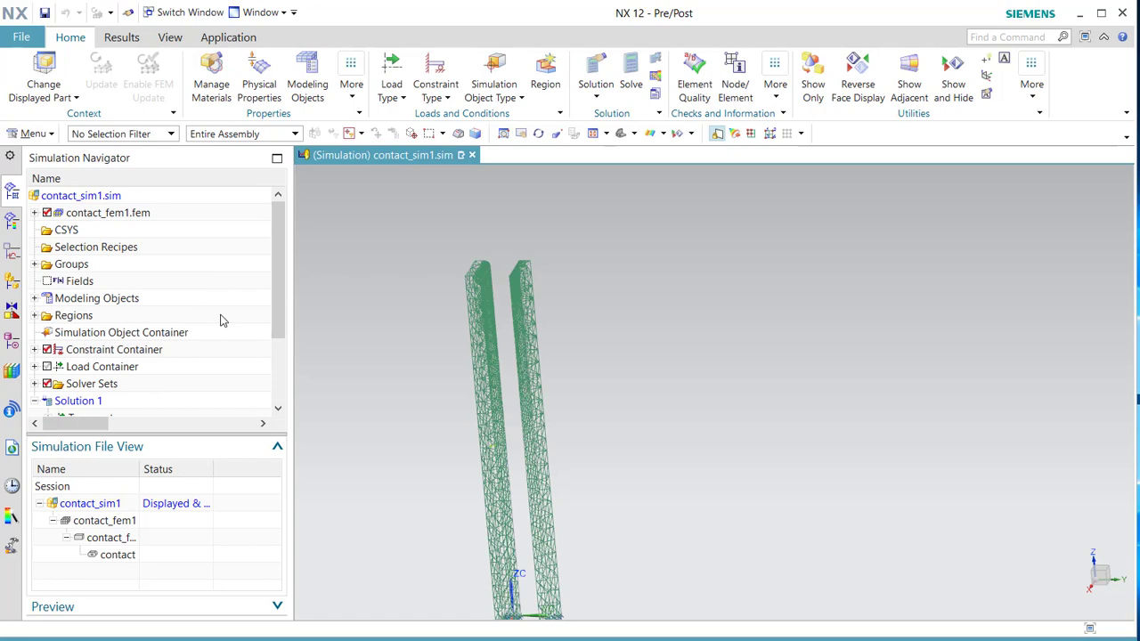
left_click_drag(281, 319, 281, 417)
left_click(48, 317)
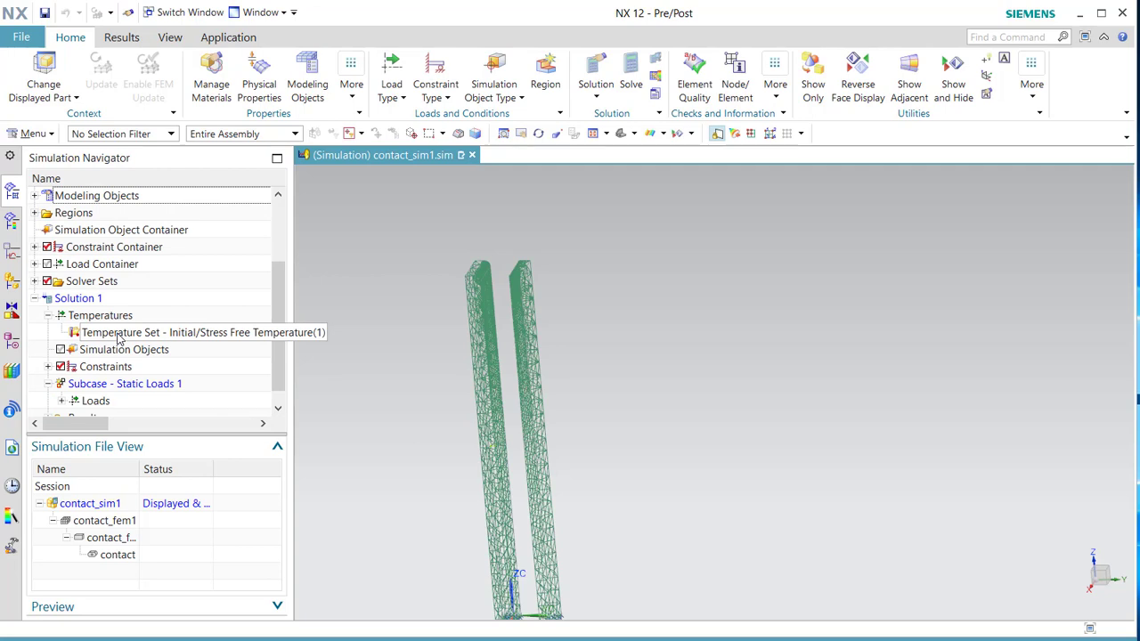
right_click(118, 337)
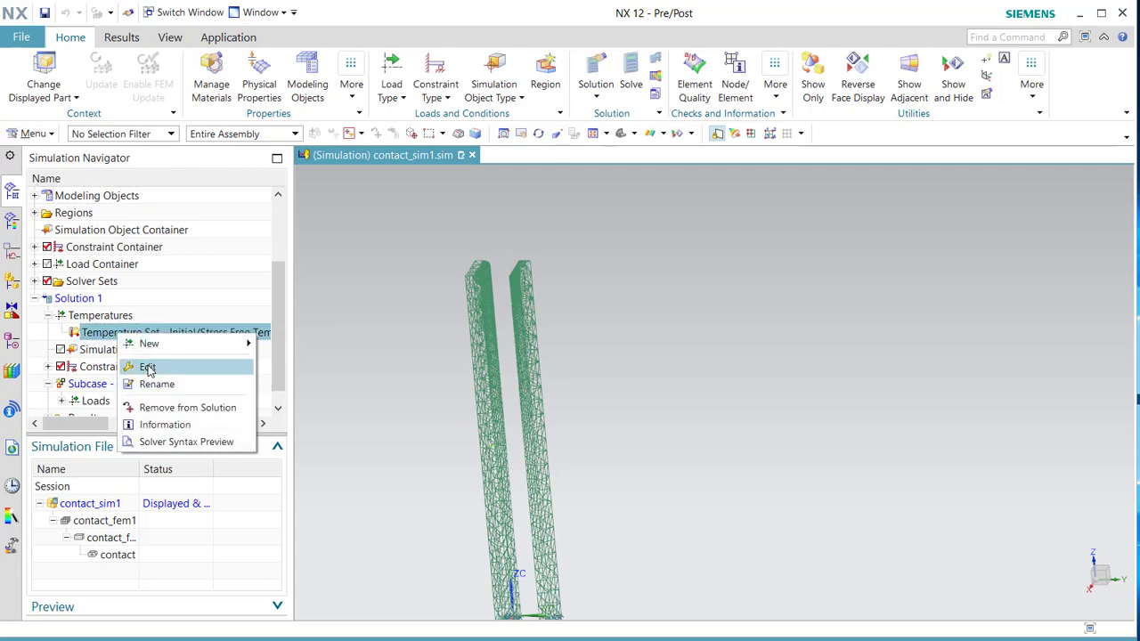
left_click(143, 364)
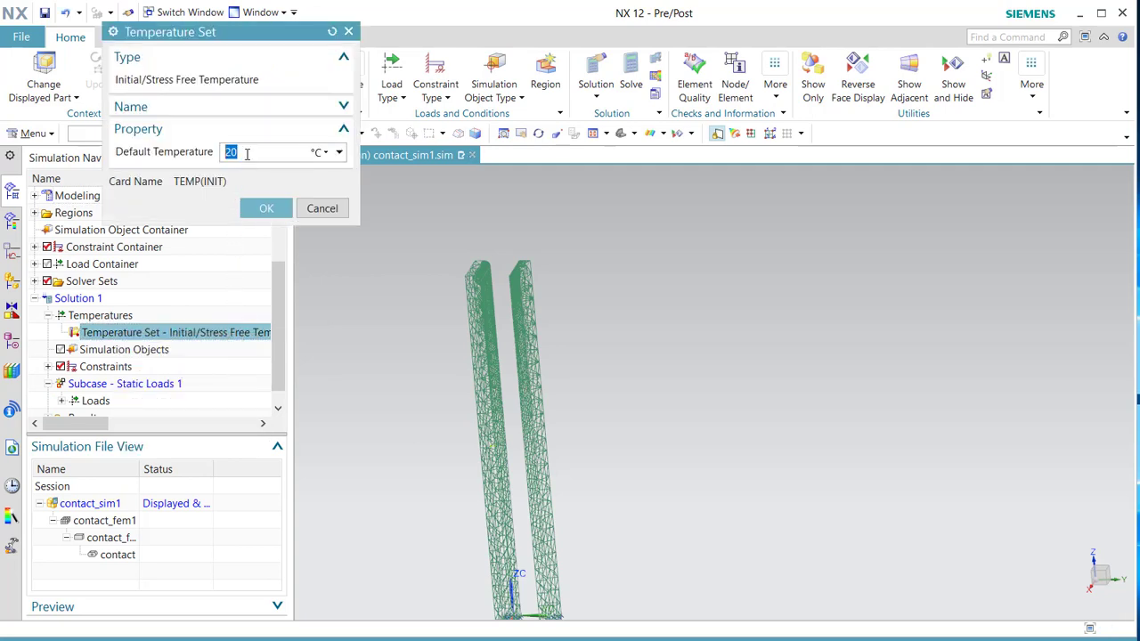
left_click(266, 210)
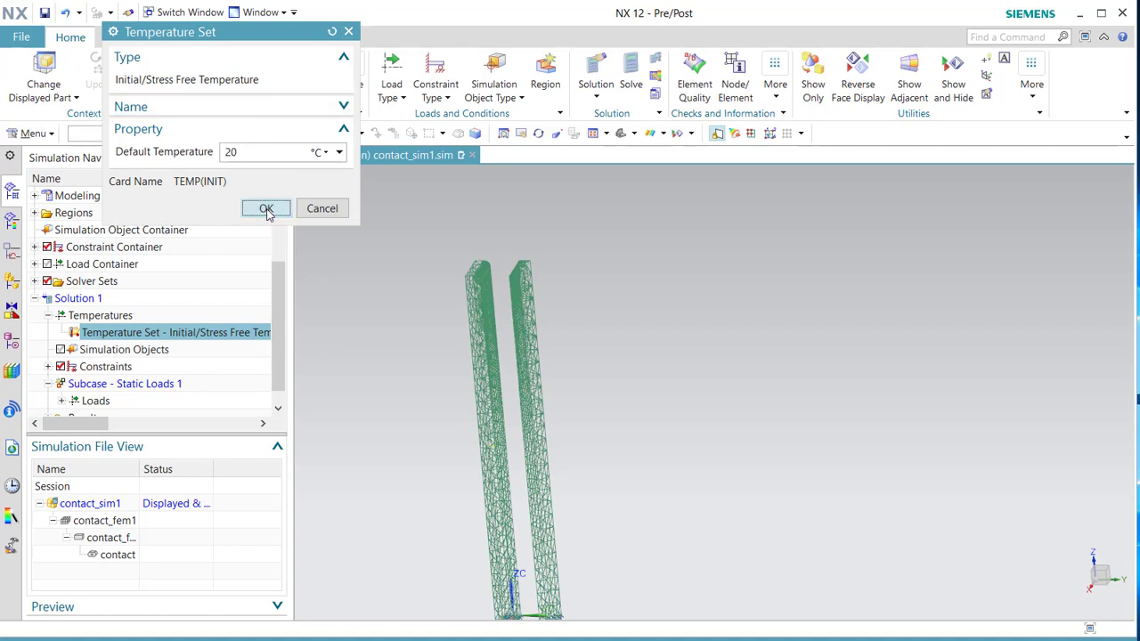
left_click(266, 210)
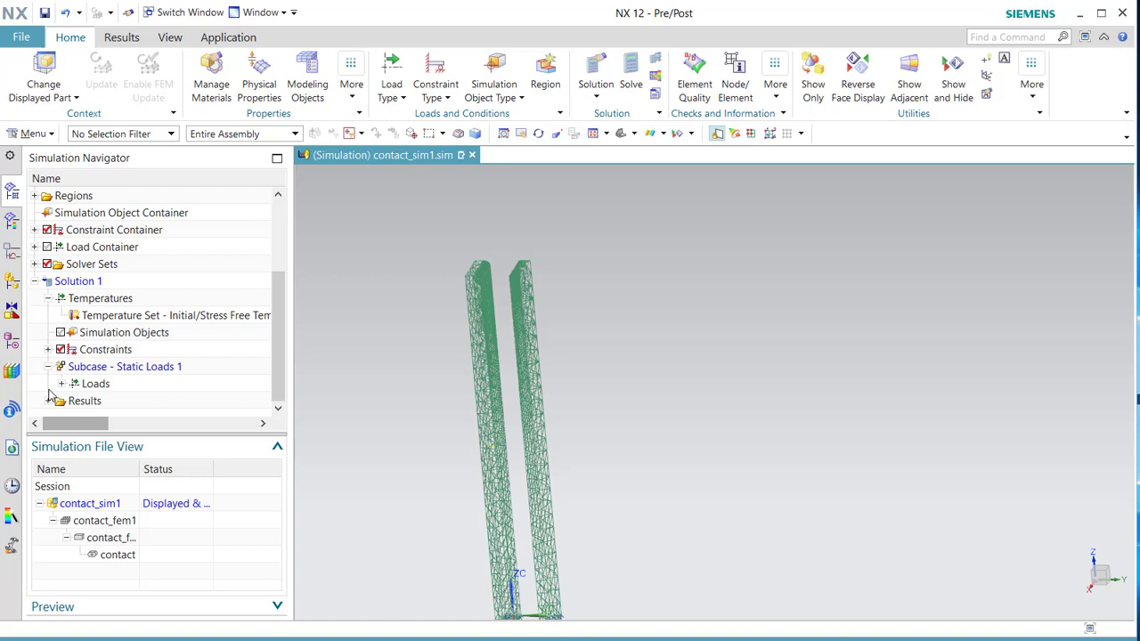
- Confirm the 600 °C temperature load in the subcase
left_click(61, 385)
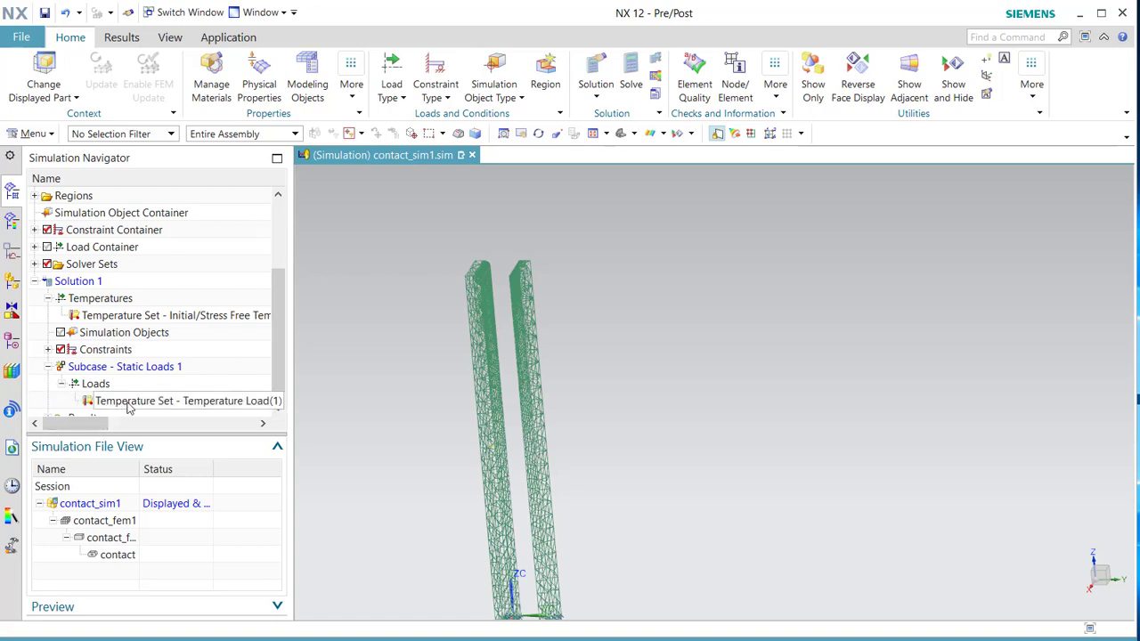
right_click(127, 405)
left_click(164, 437)
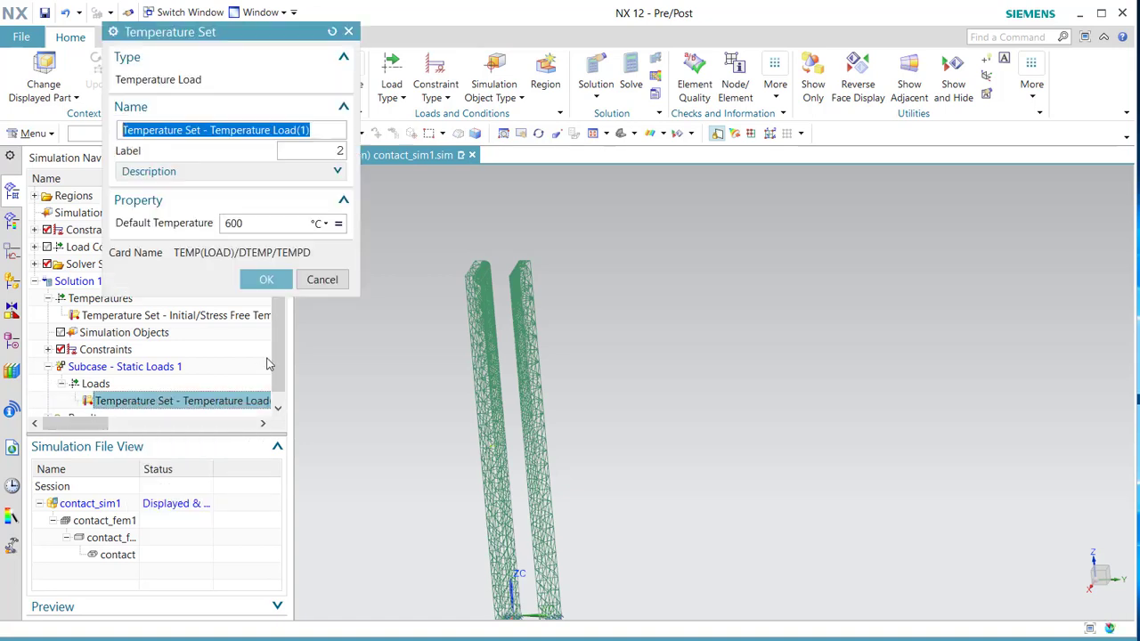
left_click(266, 280)
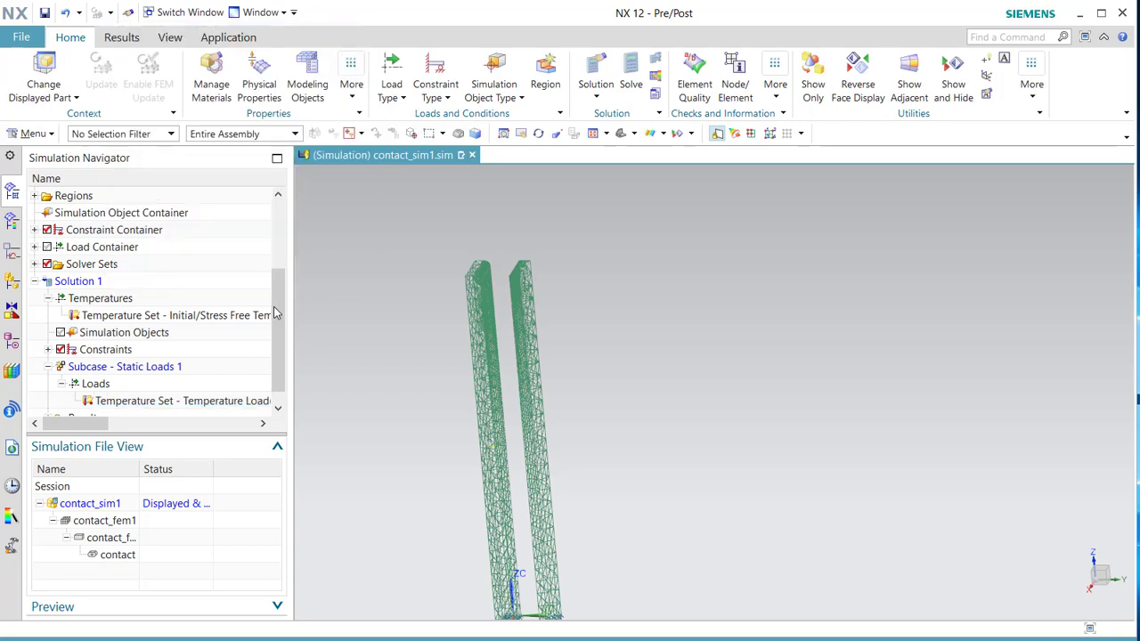
- Solve Solution 1
scroll(379, 368, "down", 1)
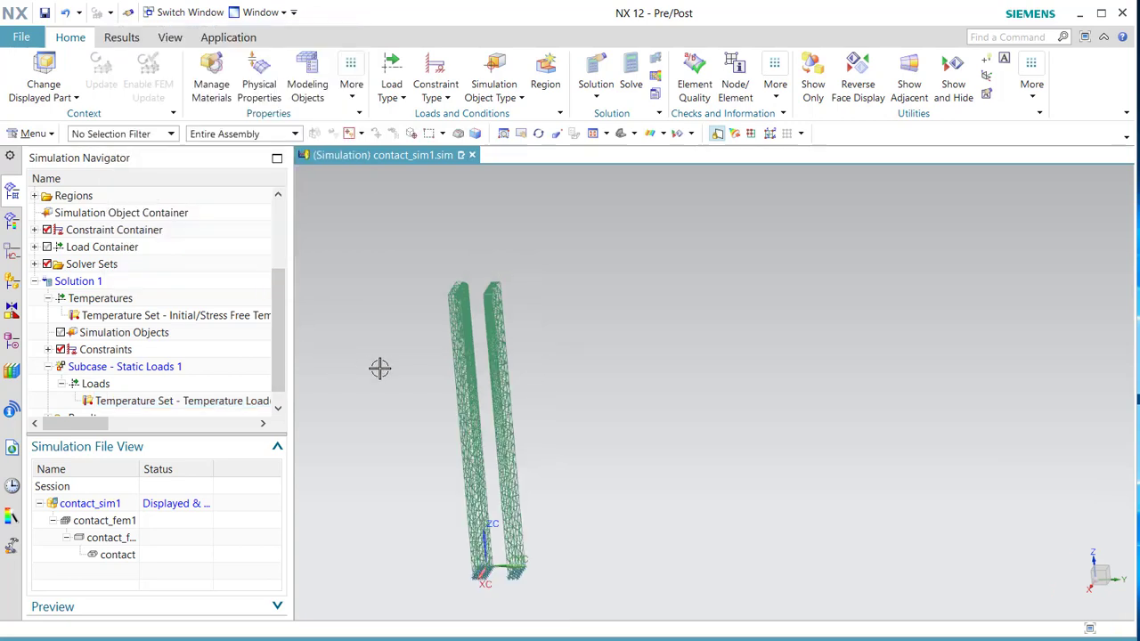
left_click(631, 76)
left_click(267, 244)
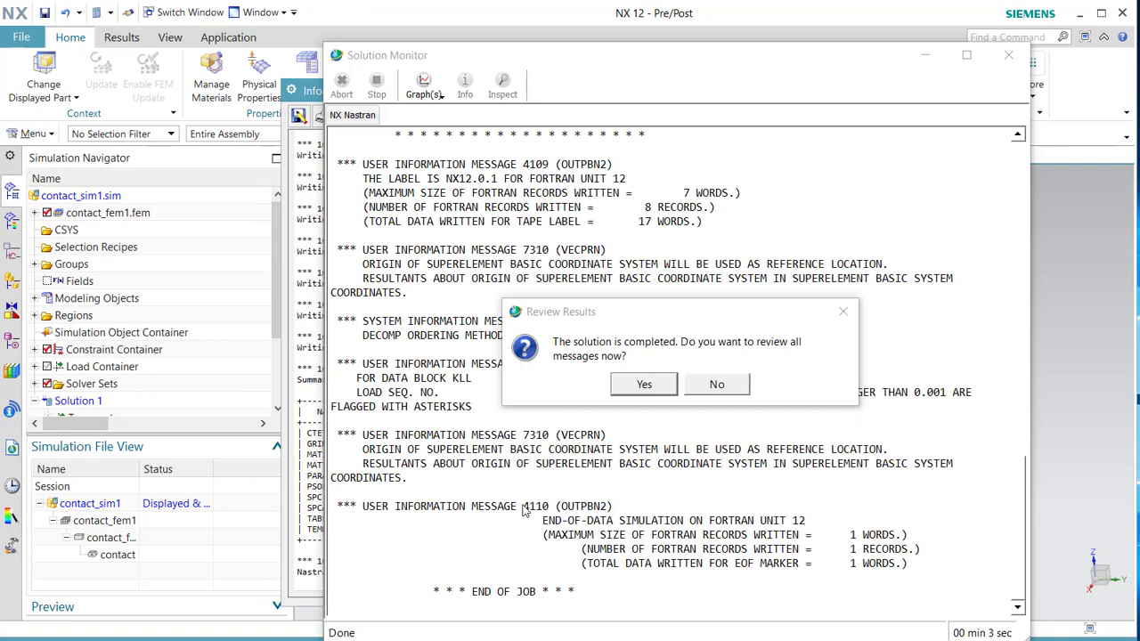
- Decline the solver message review, close the Information and job monitor windows, and show post-processing results
left_click(716, 389)
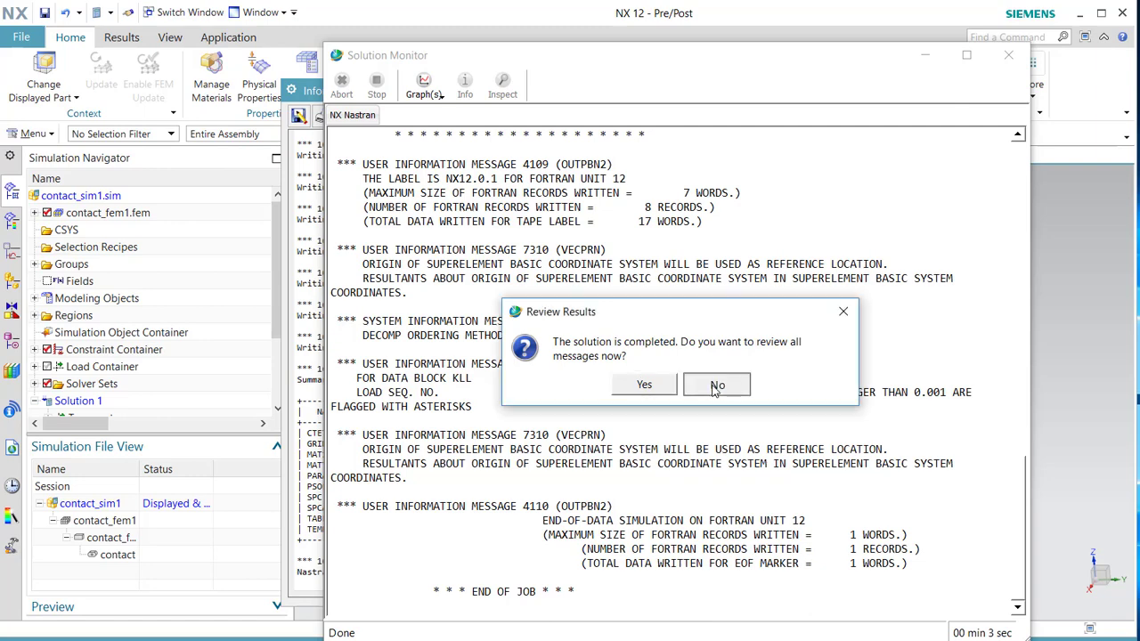
left_click(716, 387)
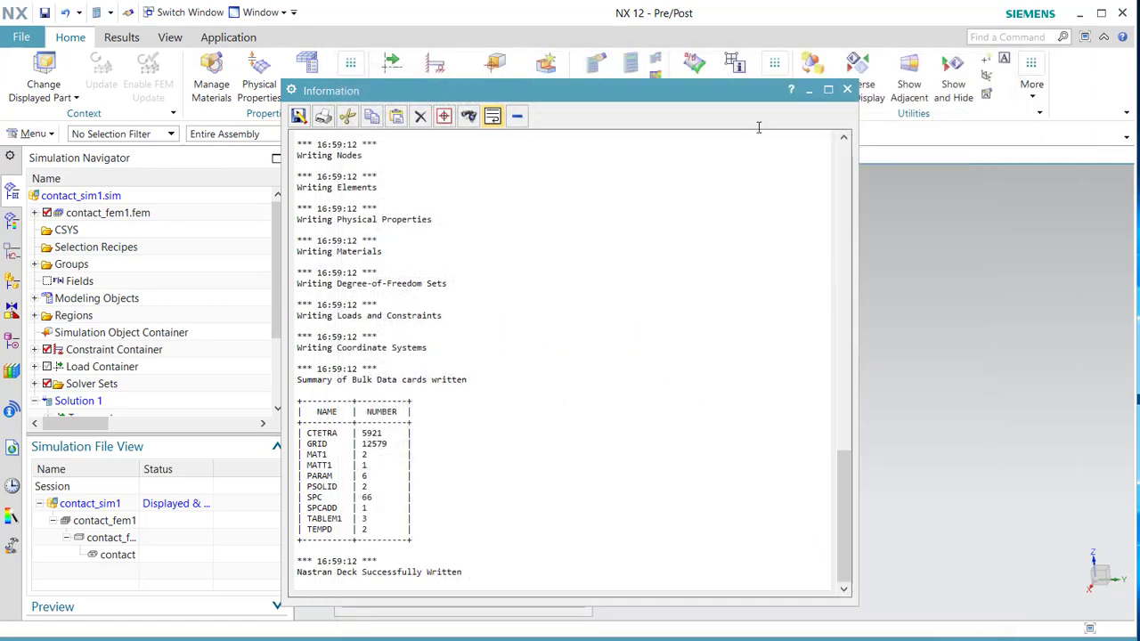
left_click(847, 90)
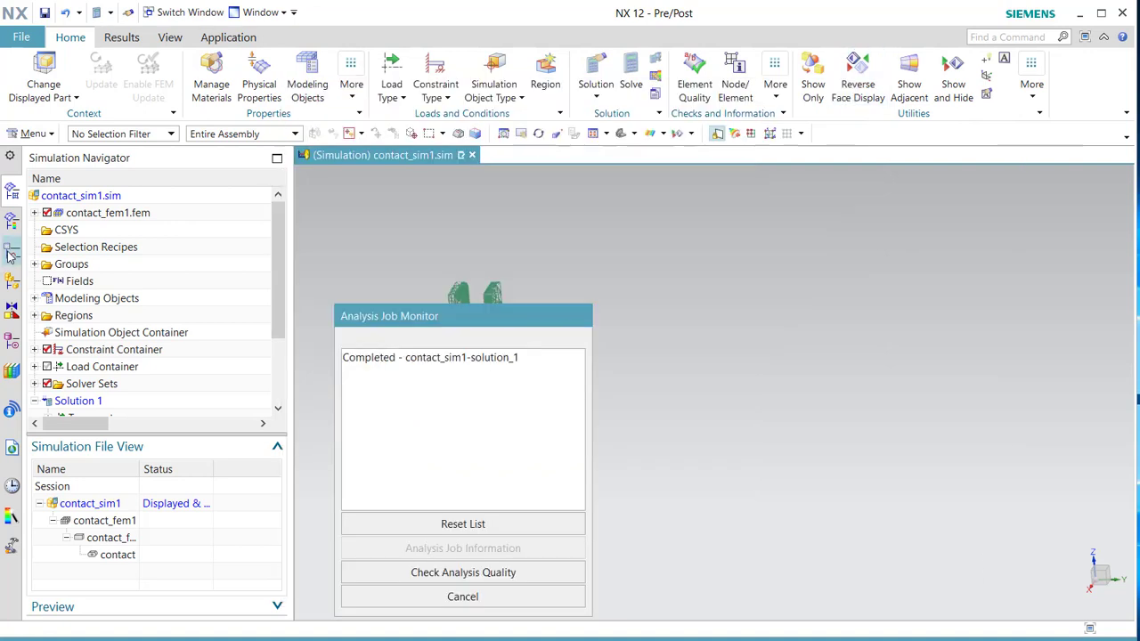
left_click(458, 595)
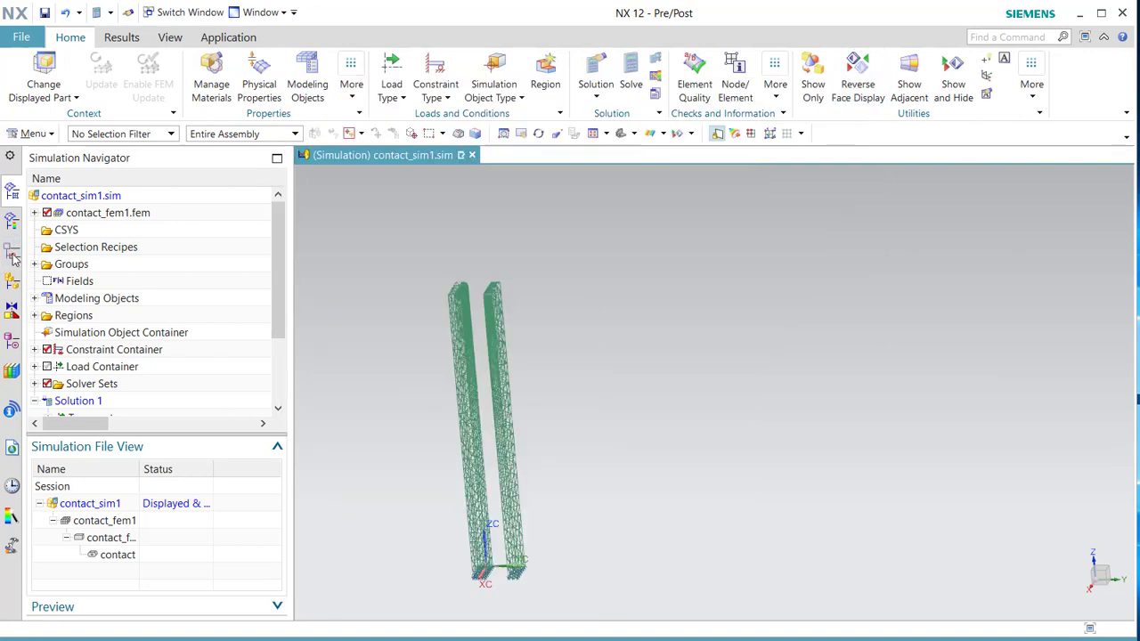
left_click(14, 225)
- Plot the Structural nodal Y displacement contour (-0.010 to 11.250 mm) and inspect the bent strips
left_click(99, 231)
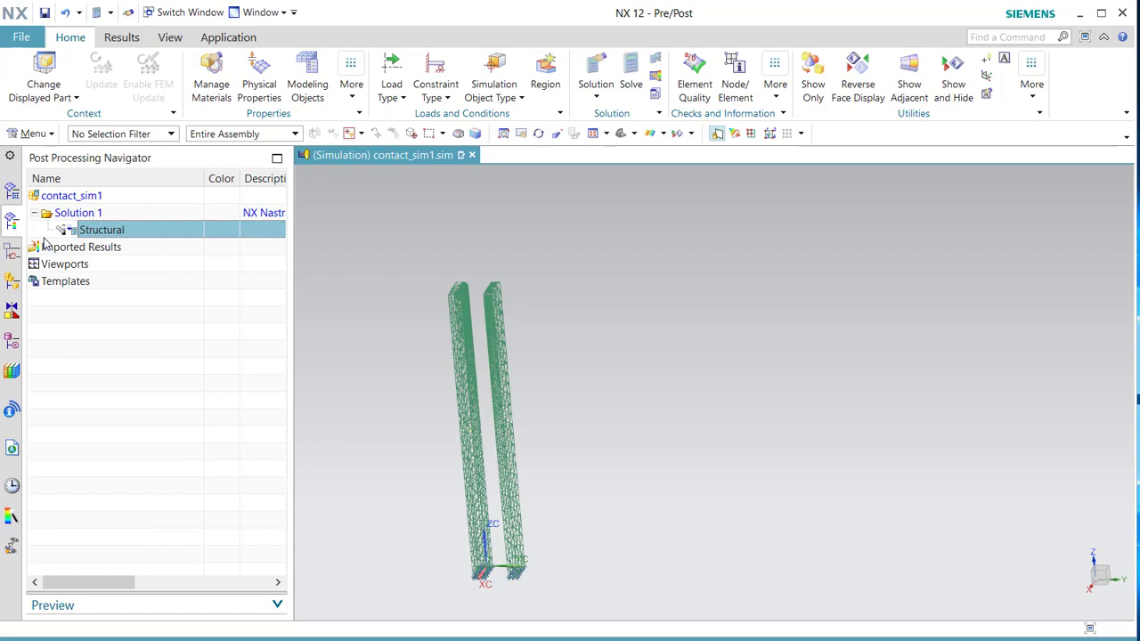
double_click(76, 233)
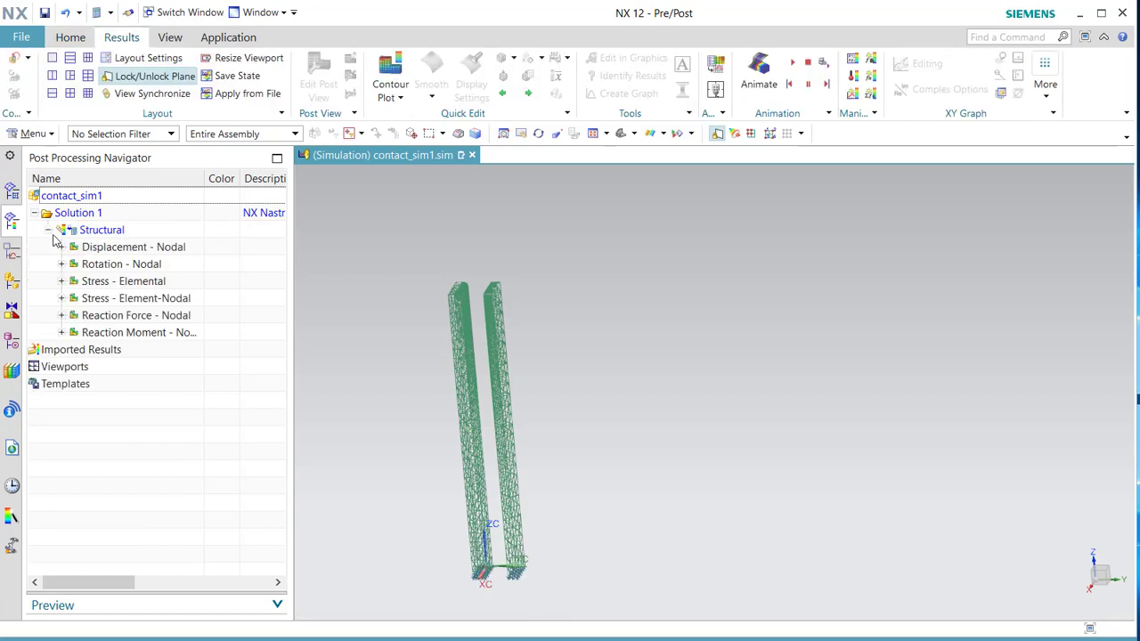
left_click(59, 247)
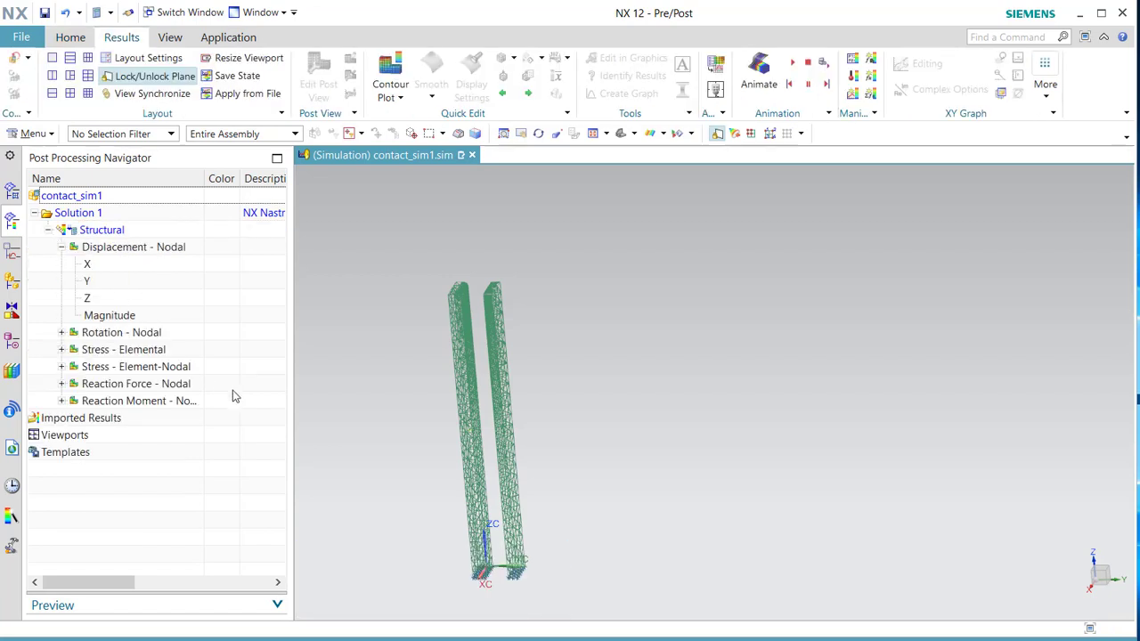
double_click(101, 286)
middle_click_drag(437, 315, 456, 322)
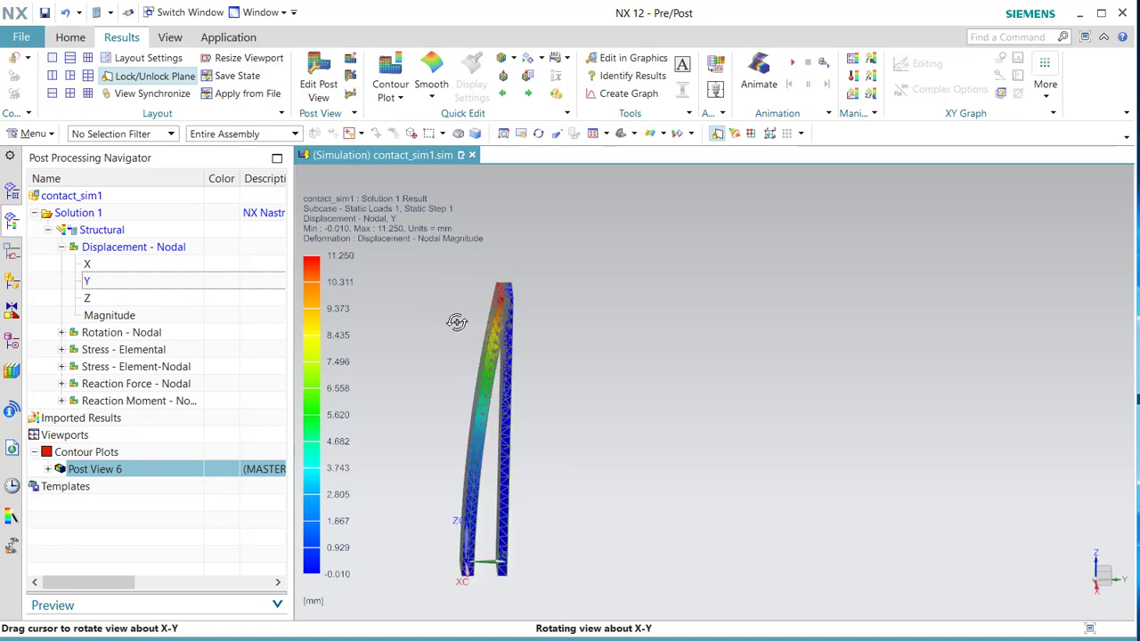
scroll(457, 321, "up", 4)
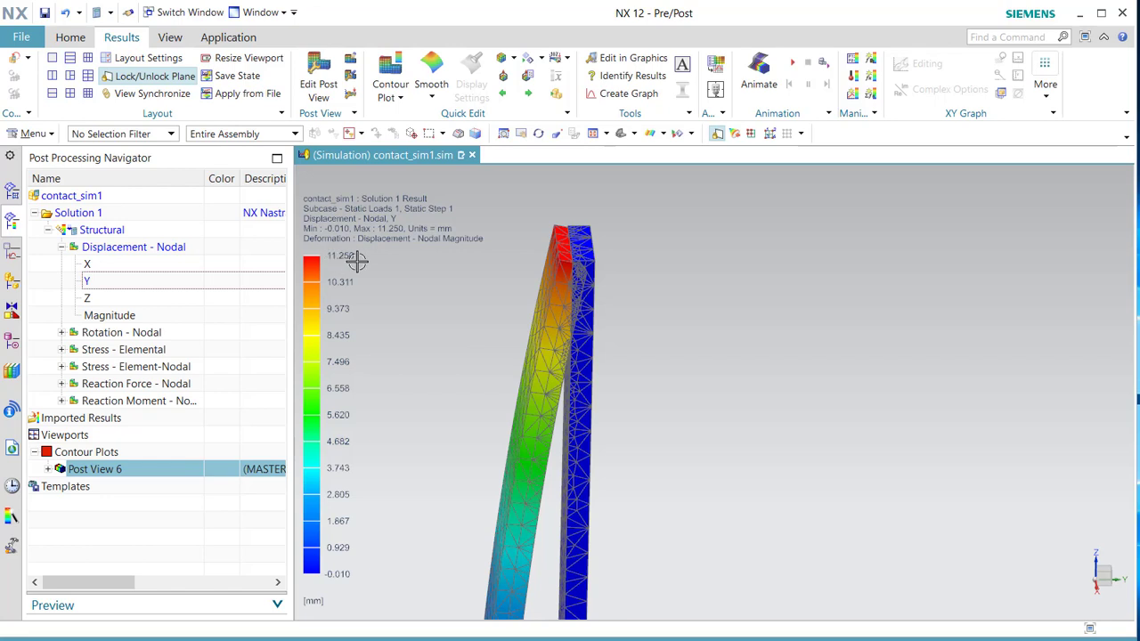
scroll(398, 303, "down", 3)
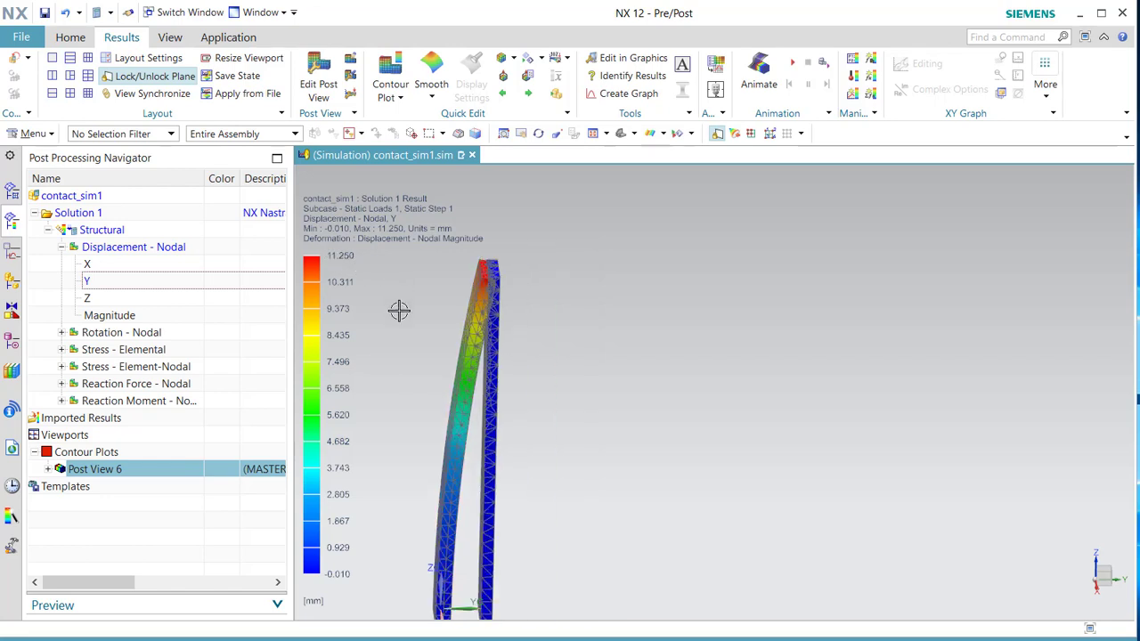
scroll(644, 383, "down", 2)
scroll(645, 383, "up", 1)
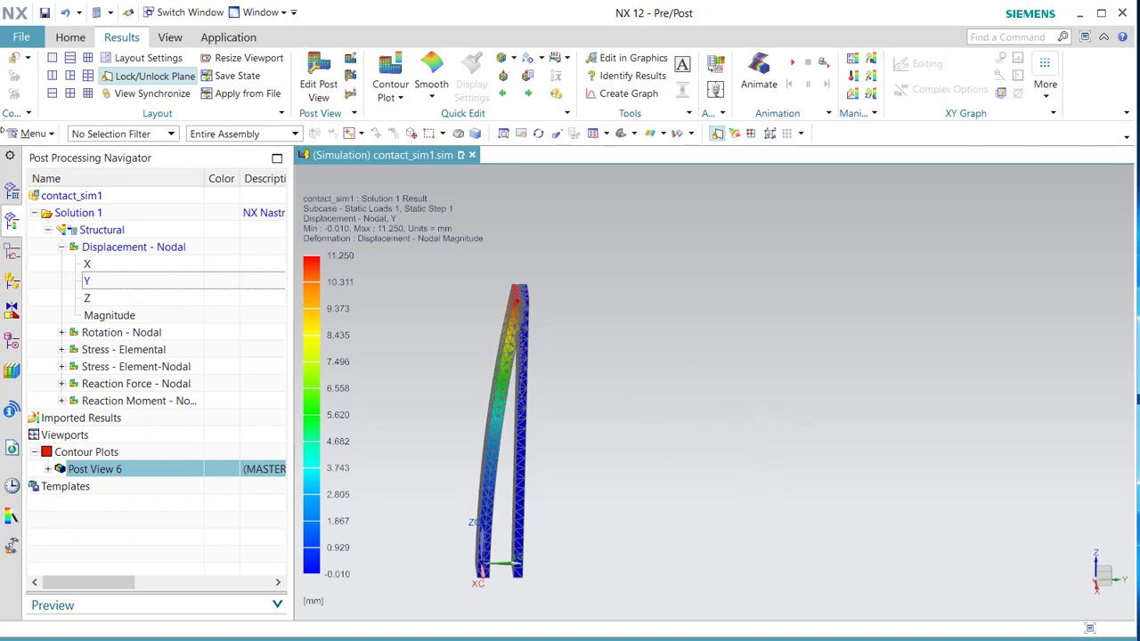
- Leave the results, display contact_fem1 and delete the auto_mmc_1 mesh mating condition
left_click(14, 57)
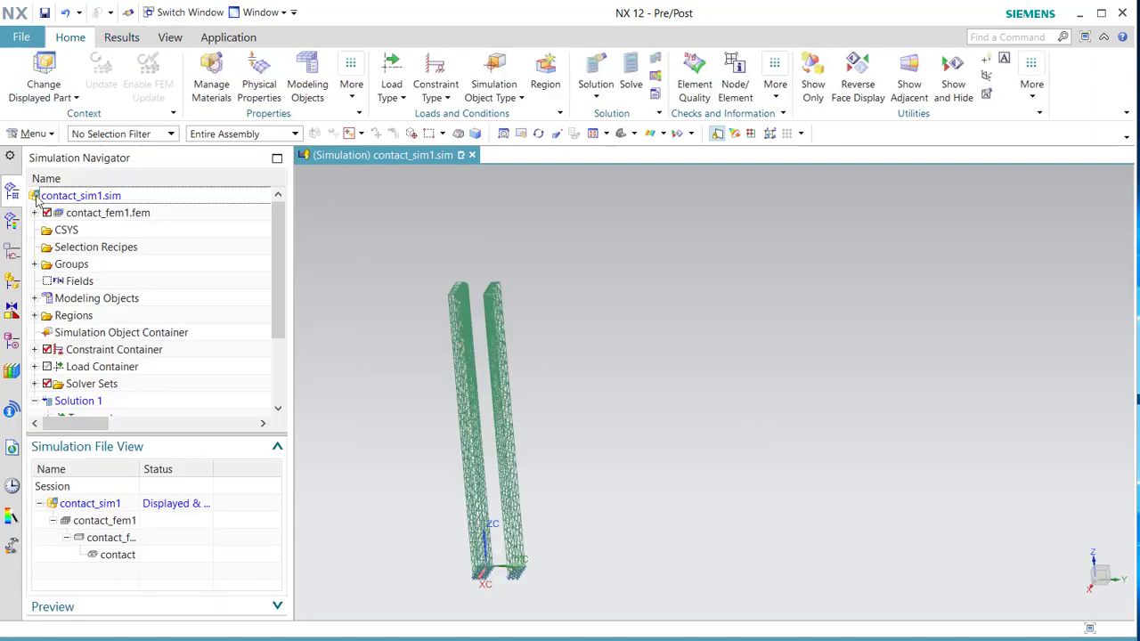
double_click(104, 520)
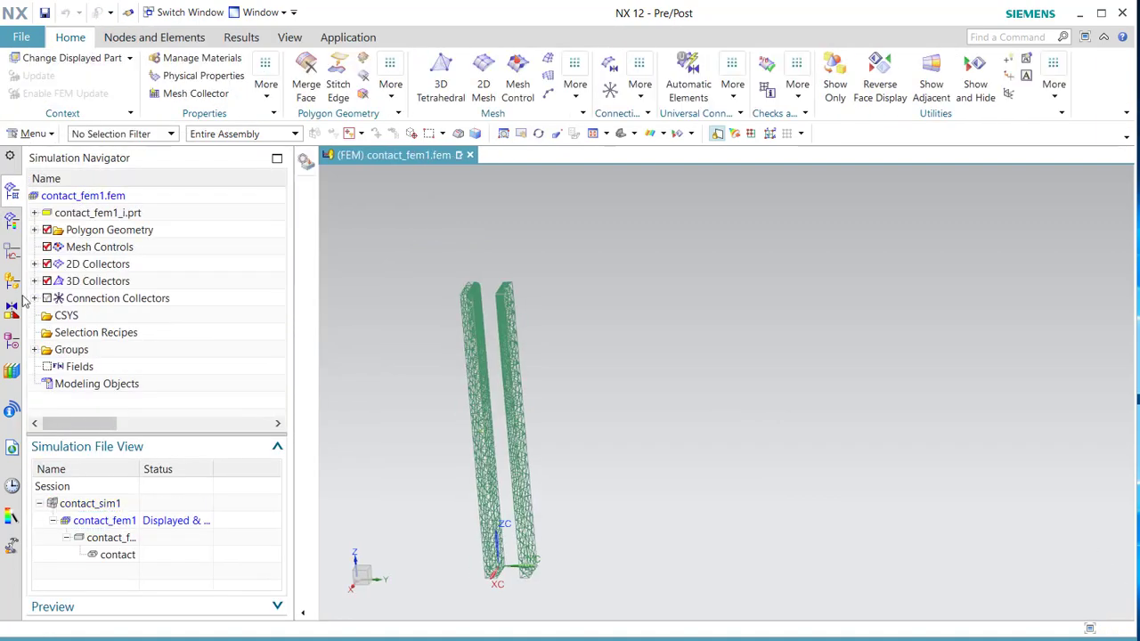
left_click(35, 300)
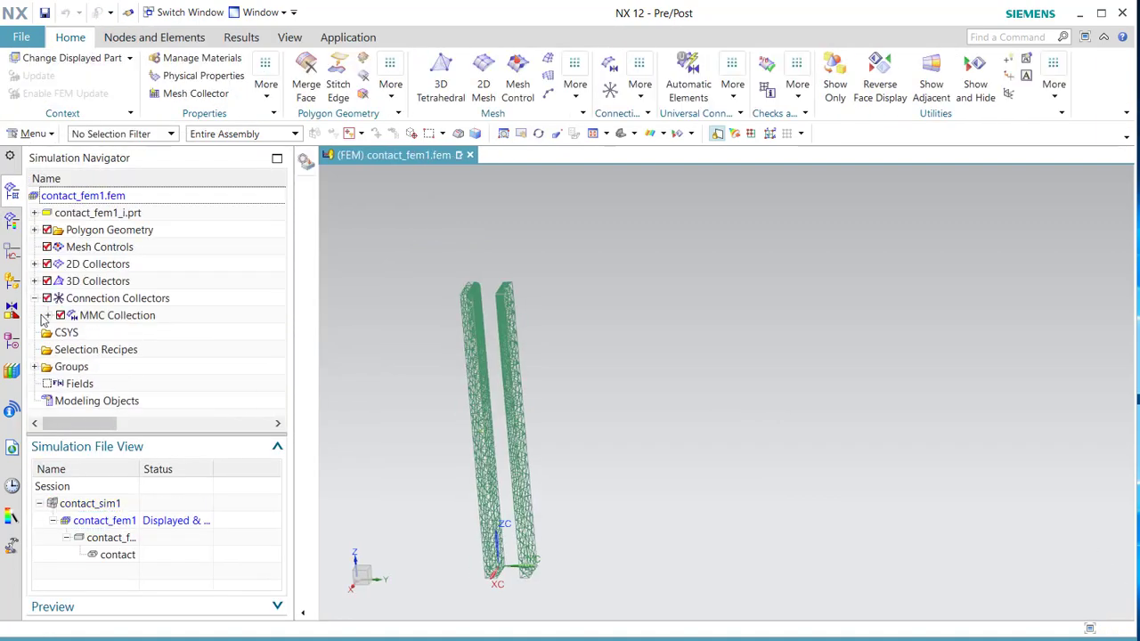
left_click(49, 315)
left_click(122, 332)
right_click(125, 334)
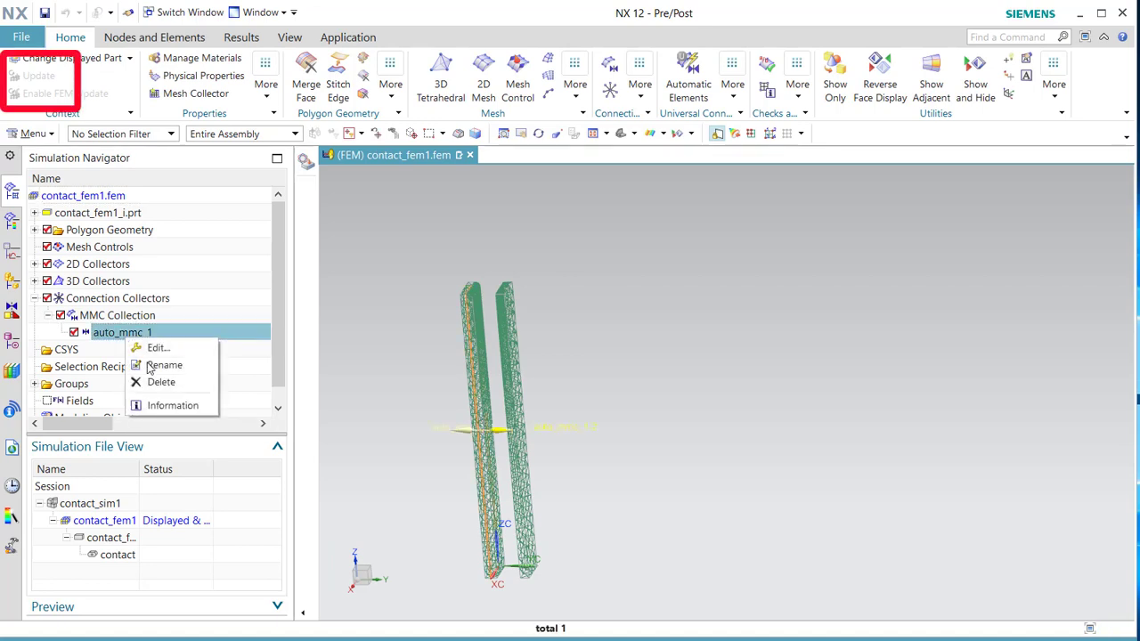
left_click(162, 385)
- Delete the empty MMC Collection and display contact_sim1 again
left_click(102, 321)
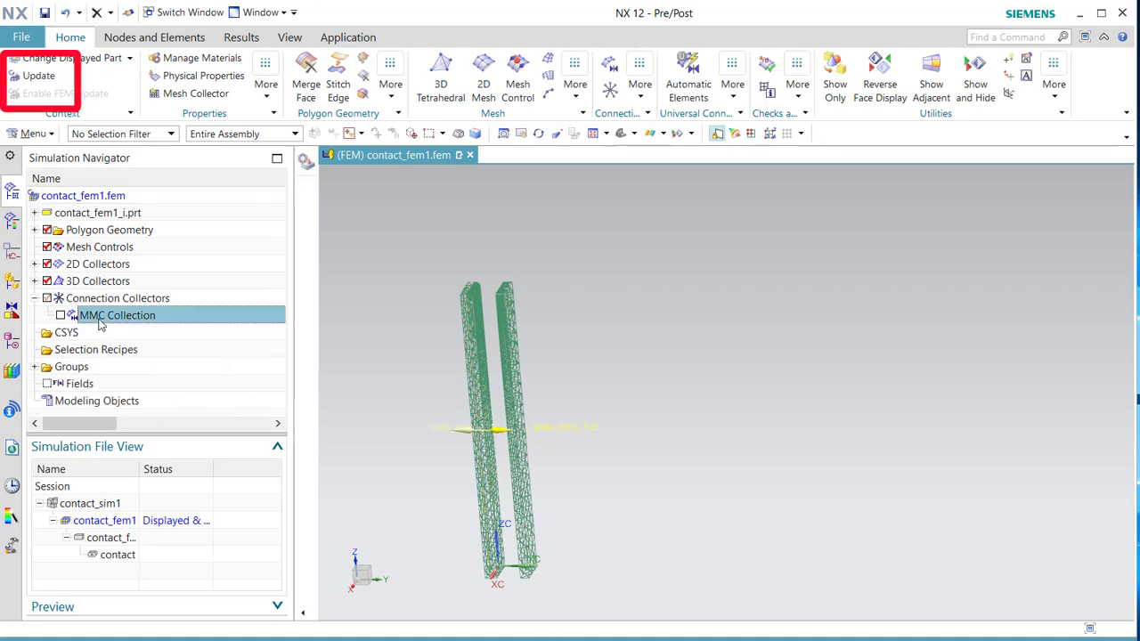
right_click(101, 322)
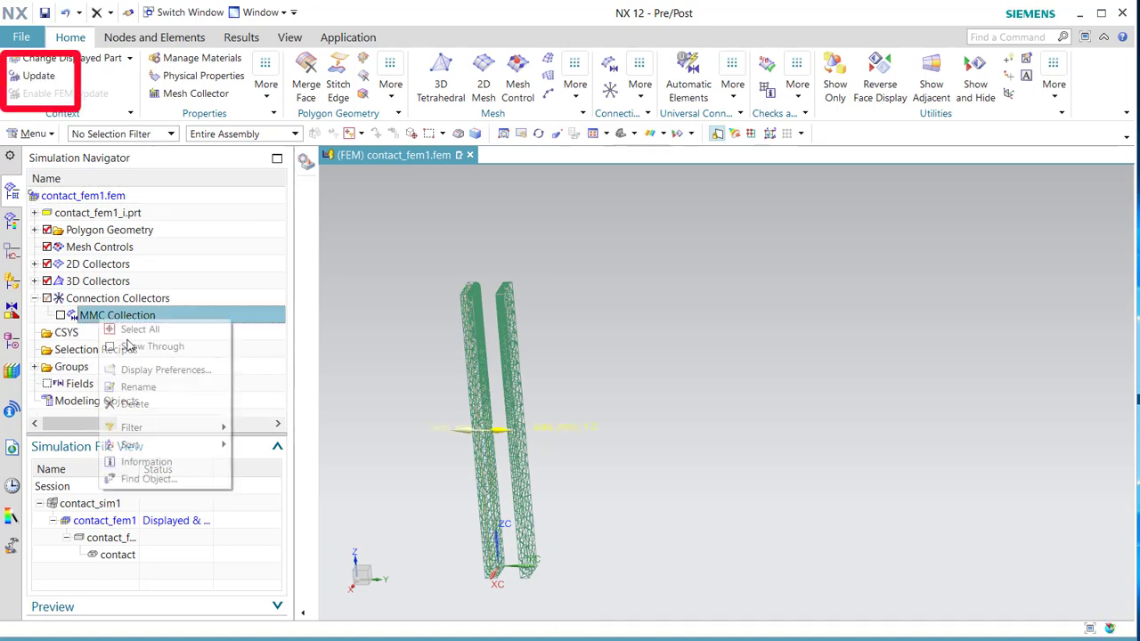
left_click(135, 403)
double_click(90, 503)
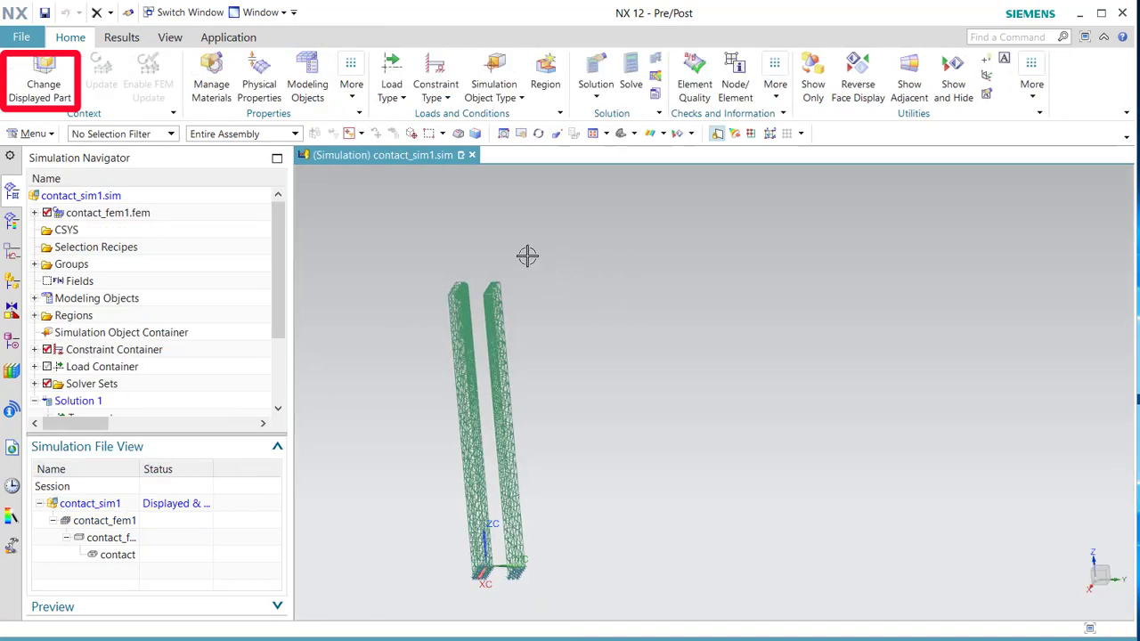
- Create the Face Gluing(1) surface-to-surface gluing from 13 faces auto-paired at 1 mm search distance
left_click(504, 103)
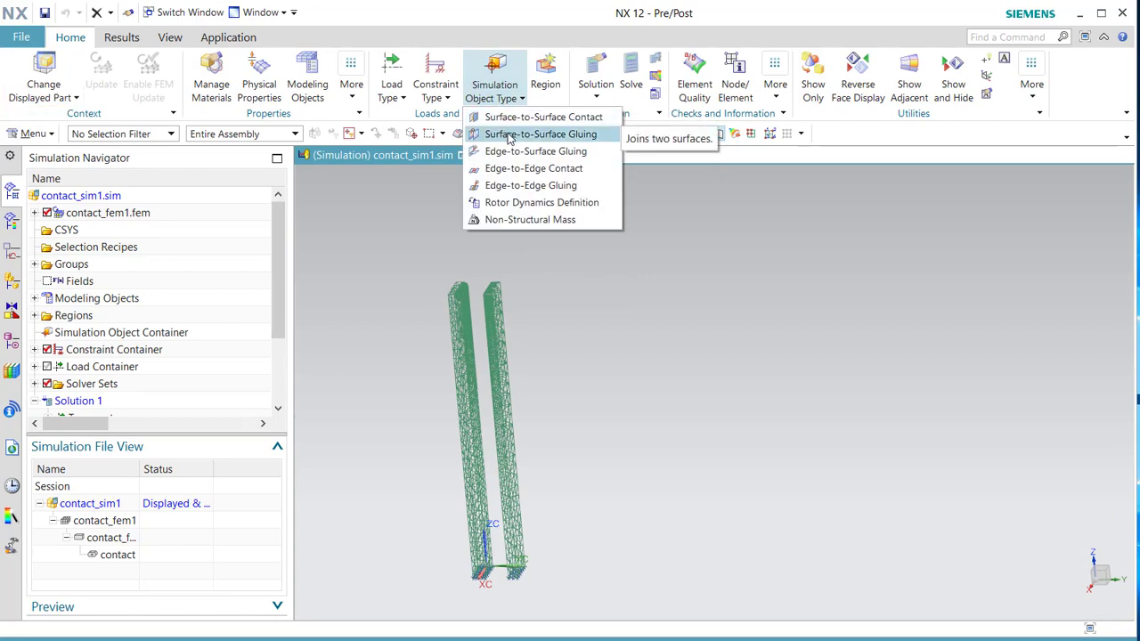
left_click(510, 136)
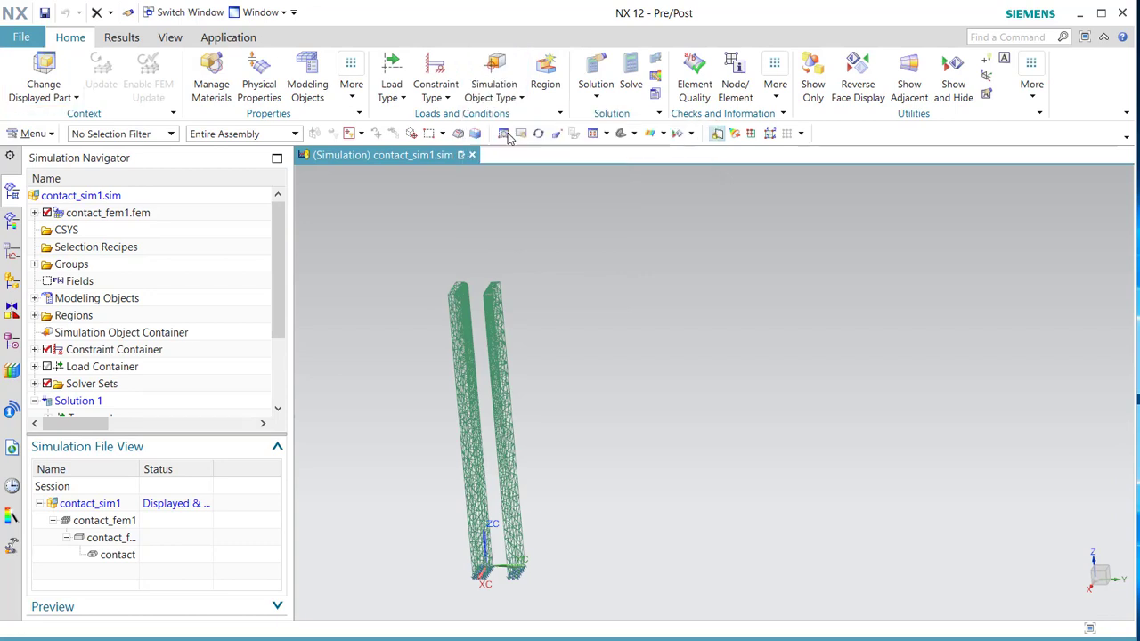
middle_click_drag(419, 509, 473, 267)
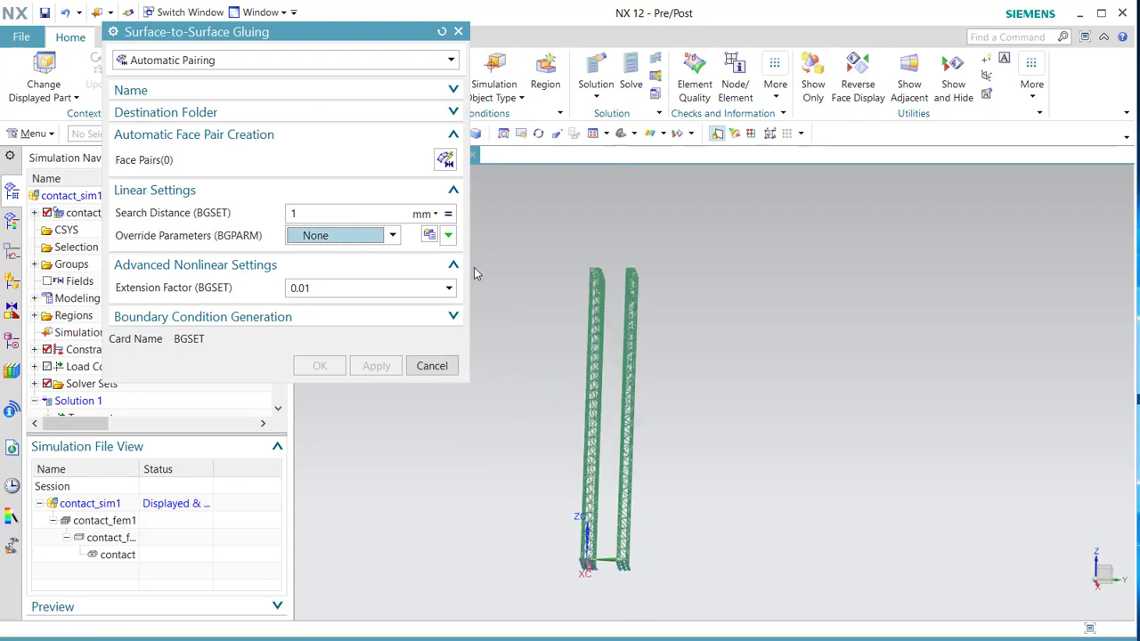
left_click(443, 159)
left_click_drag(514, 235, 614, 603)
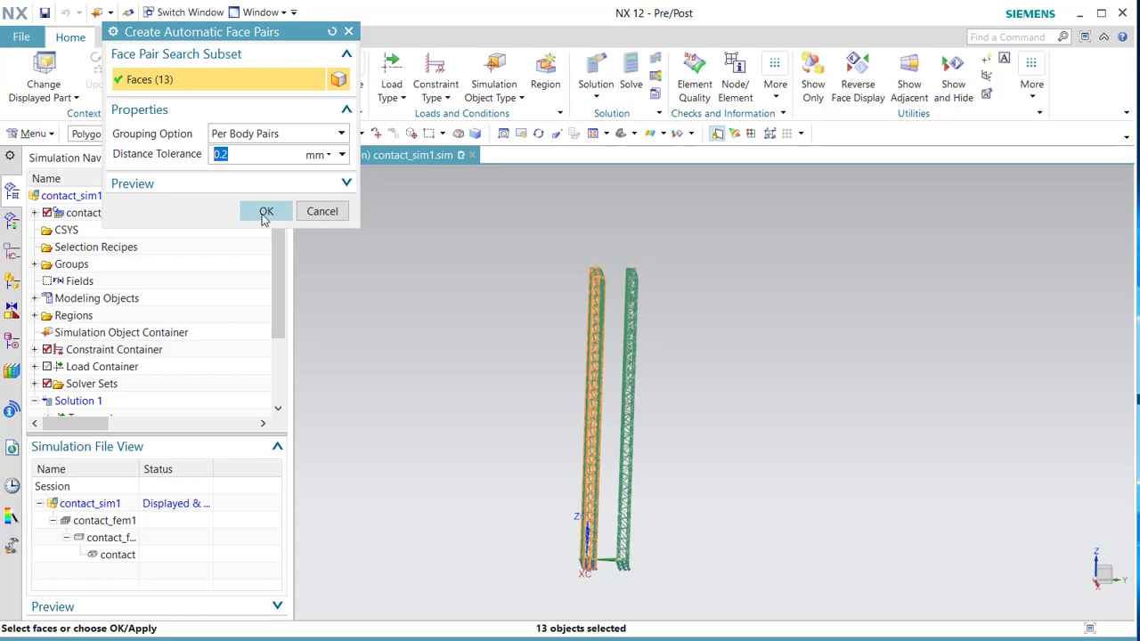
left_click(264, 213)
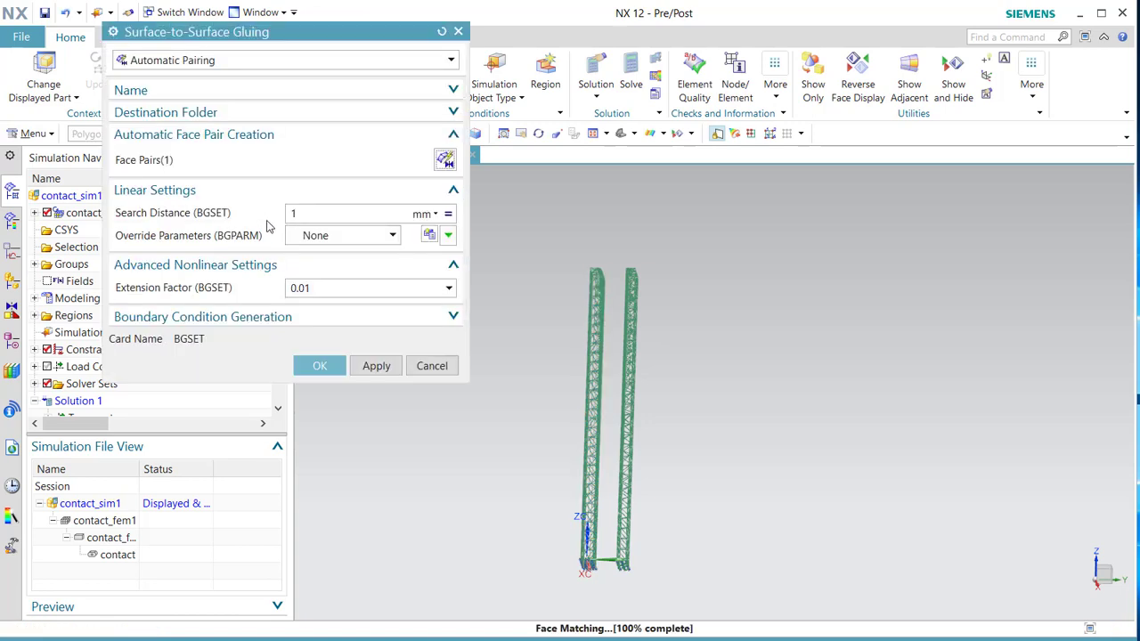
left_click(331, 373)
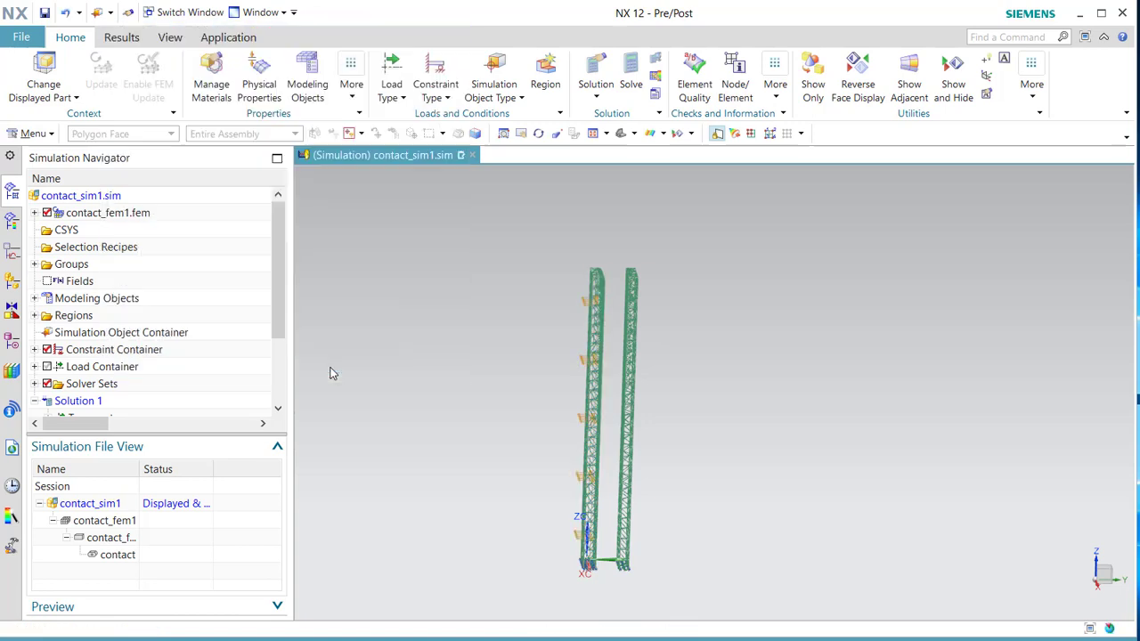
middle_click_drag(493, 354, 537, 348)
scroll(597, 326, "up", 4)
scroll(618, 285, "down", 3)
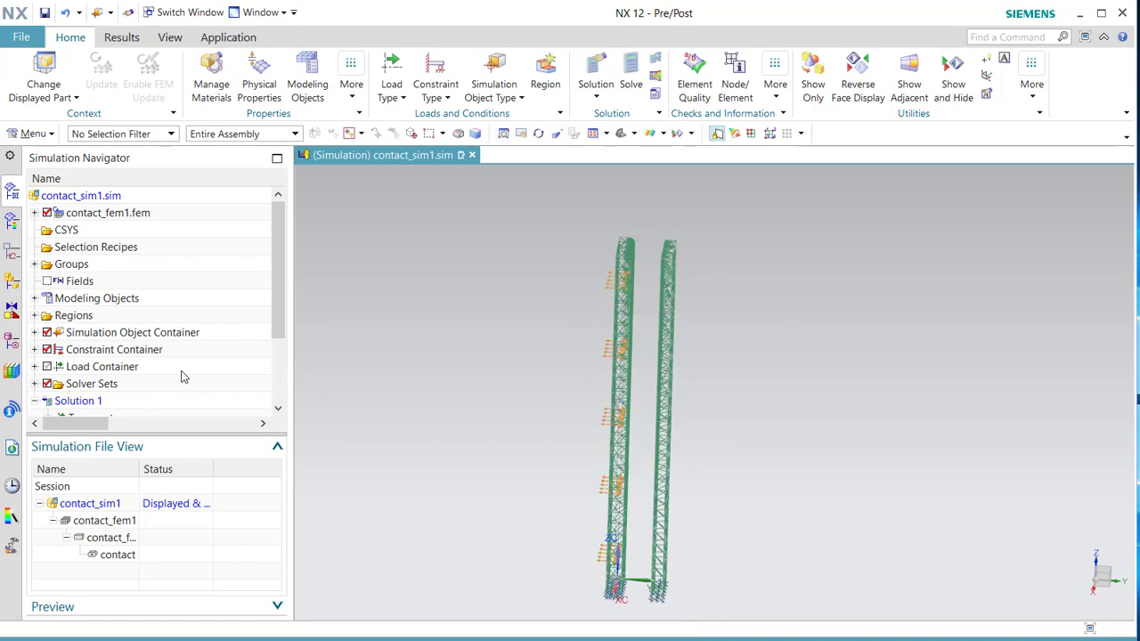
- Re-solve Solution 1 with the gluing, skip reviewing results, and close the monitor and log windows
left_click(630, 69)
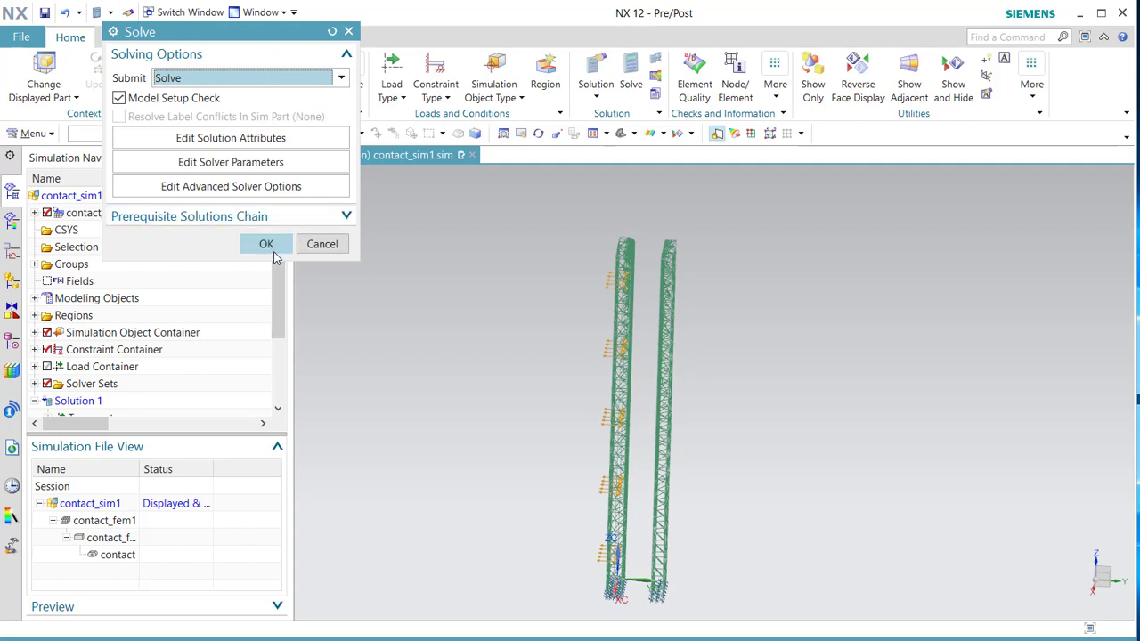
left_click(265, 245)
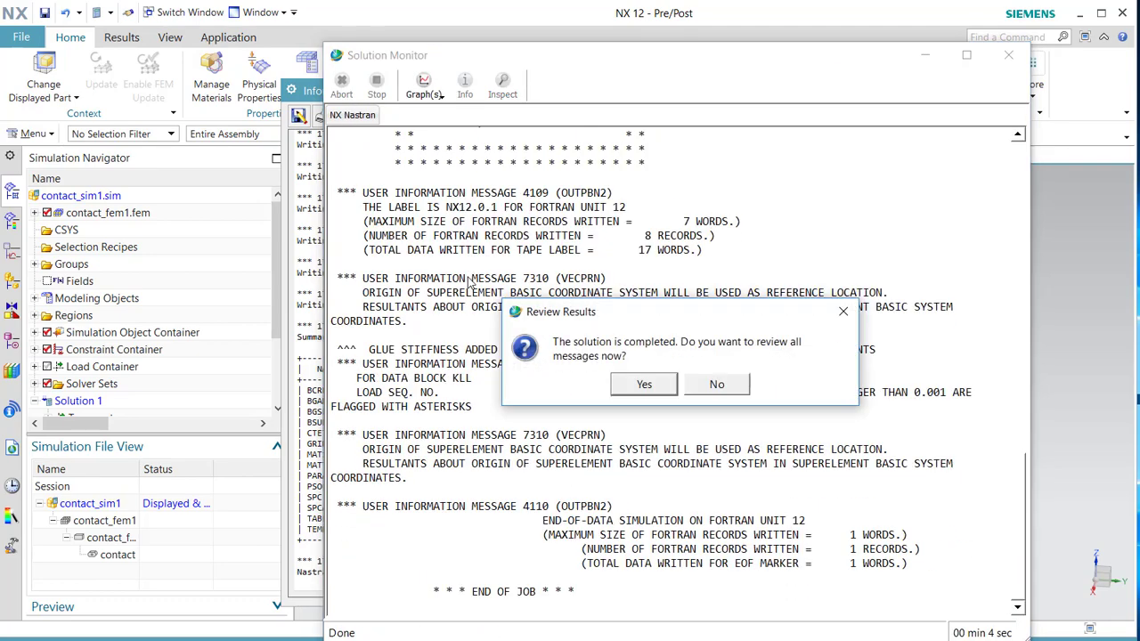
left_click(702, 395)
left_click(1008, 55)
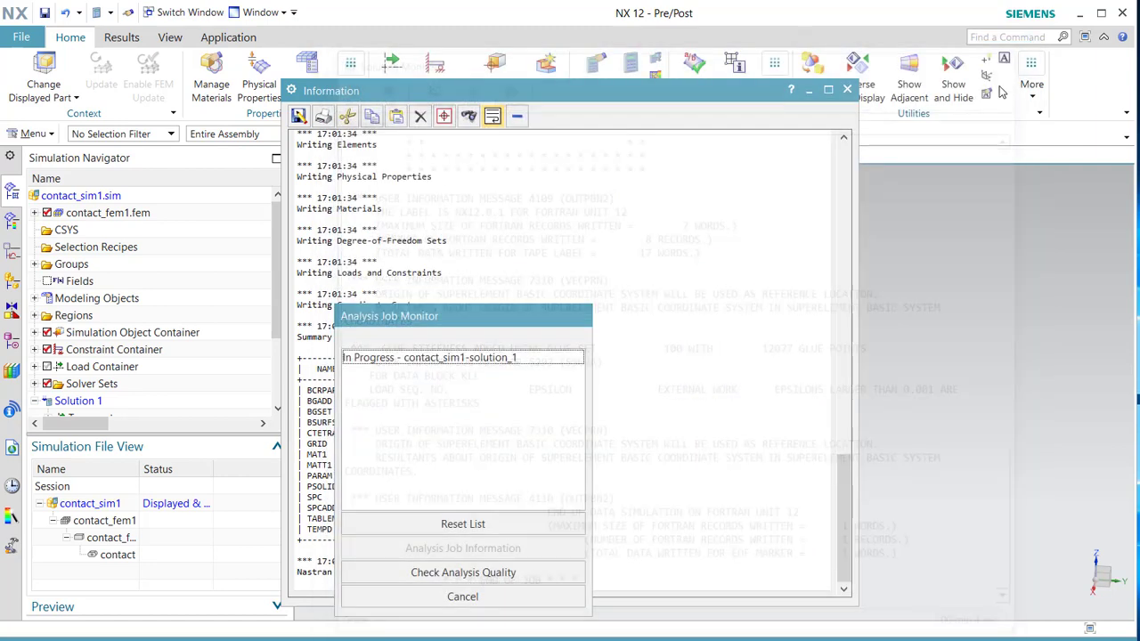
left_click(847, 89)
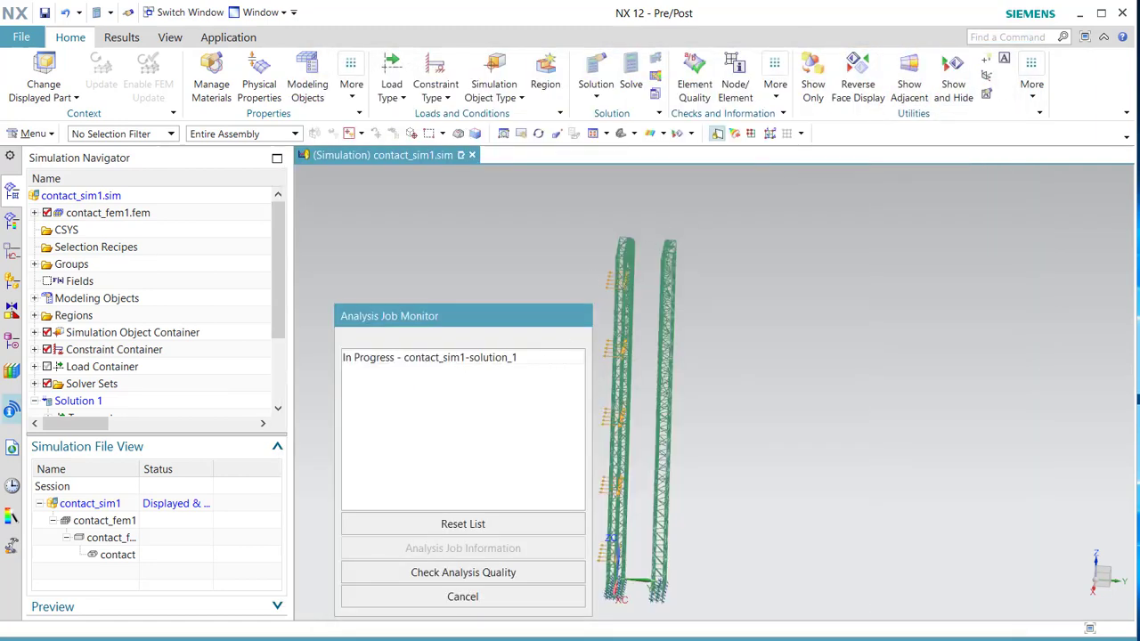
- Load the new Structural results and plot the nodal Y displacement contour
left_click(11, 223)
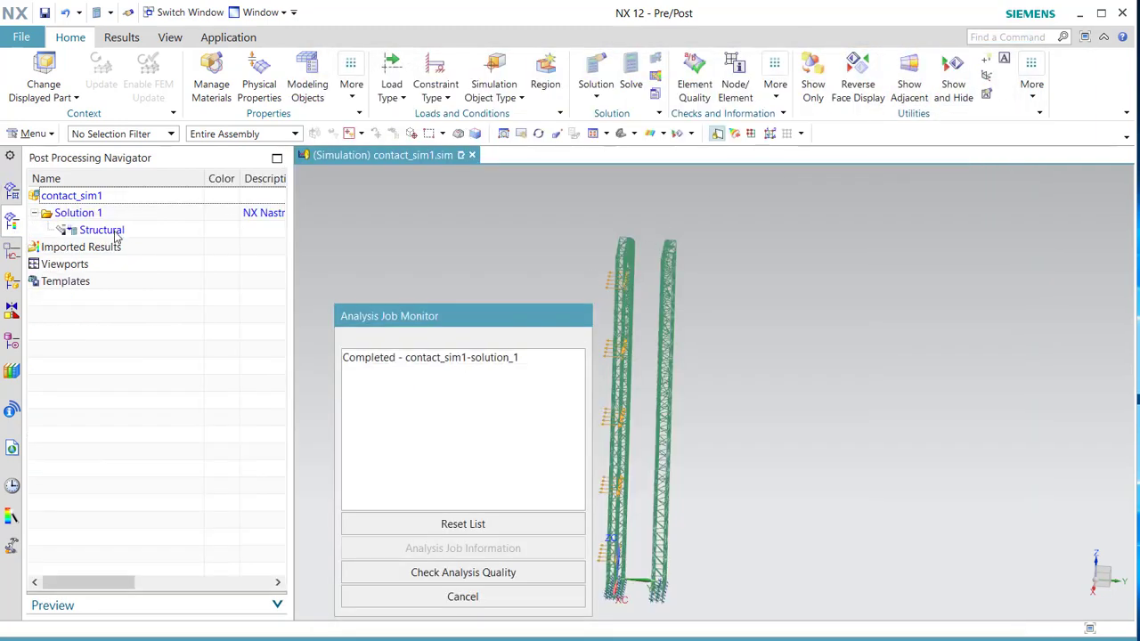
double_click(107, 230)
left_click(49, 230)
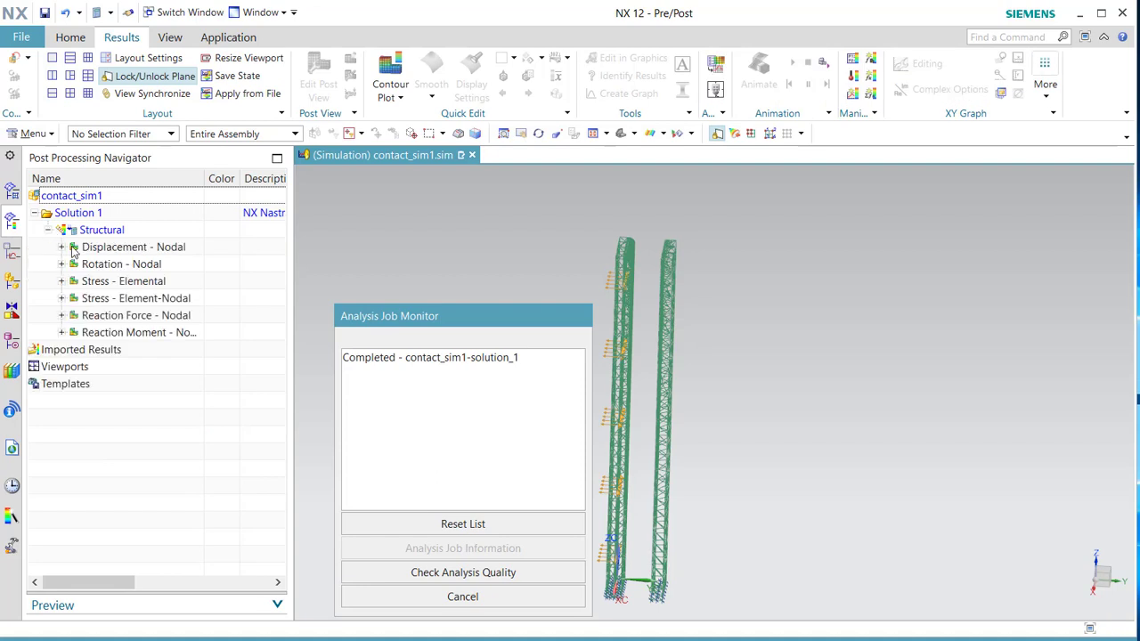
double_click(75, 249)
left_click(84, 283)
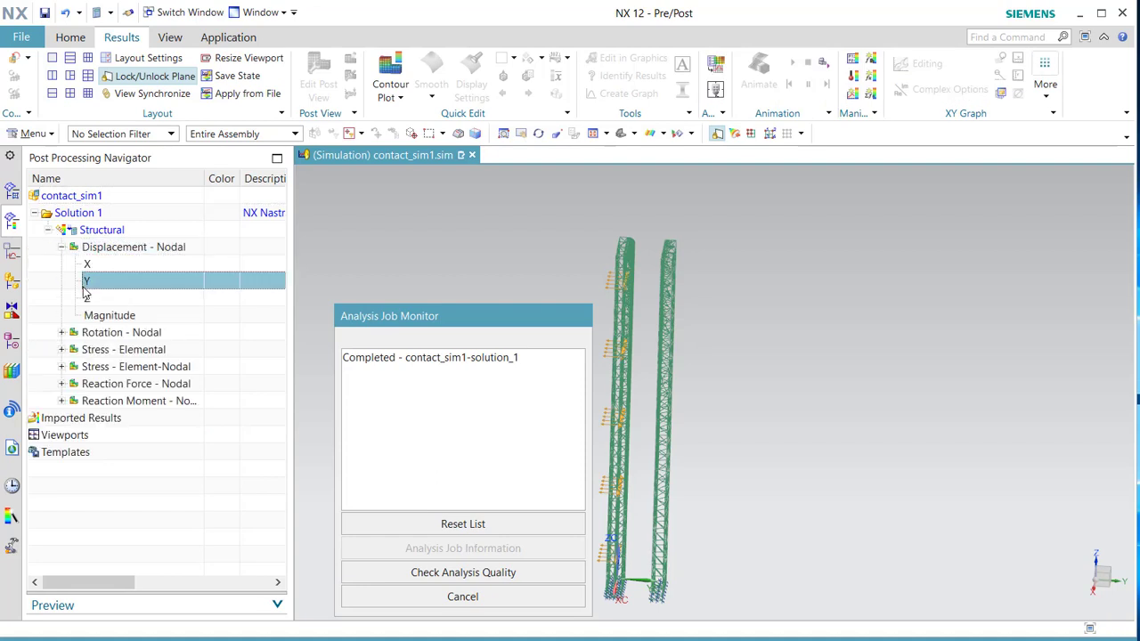
double_click(87, 282)
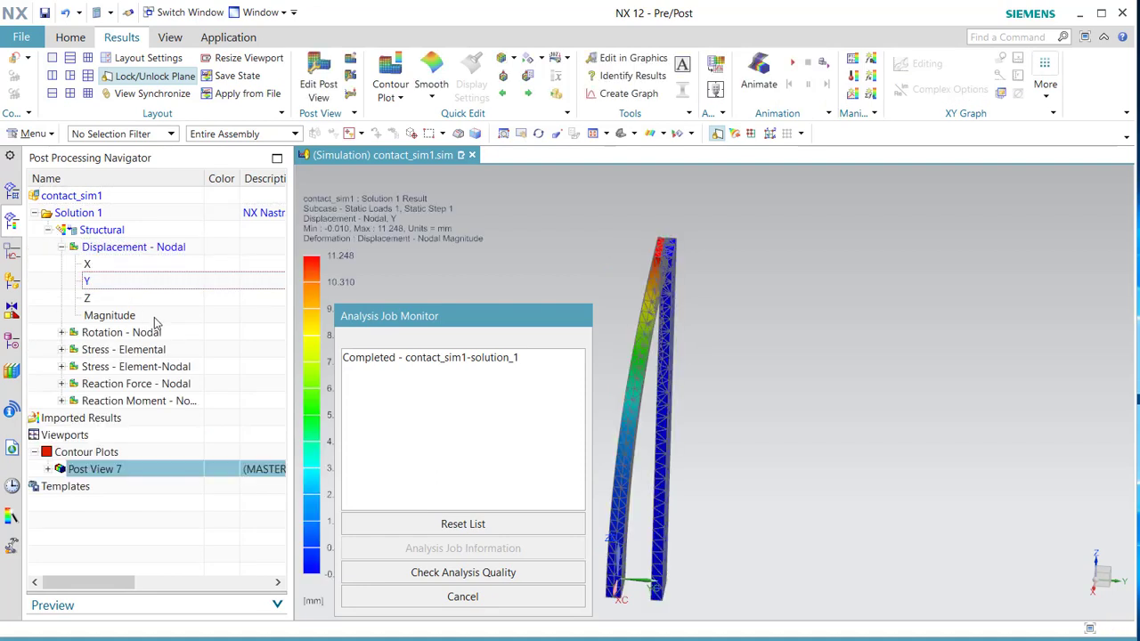
- Dismiss the job monitor and zoom in on the Y displacement, which ranges from -0.010 to 11.248 mm
left_click(460, 596)
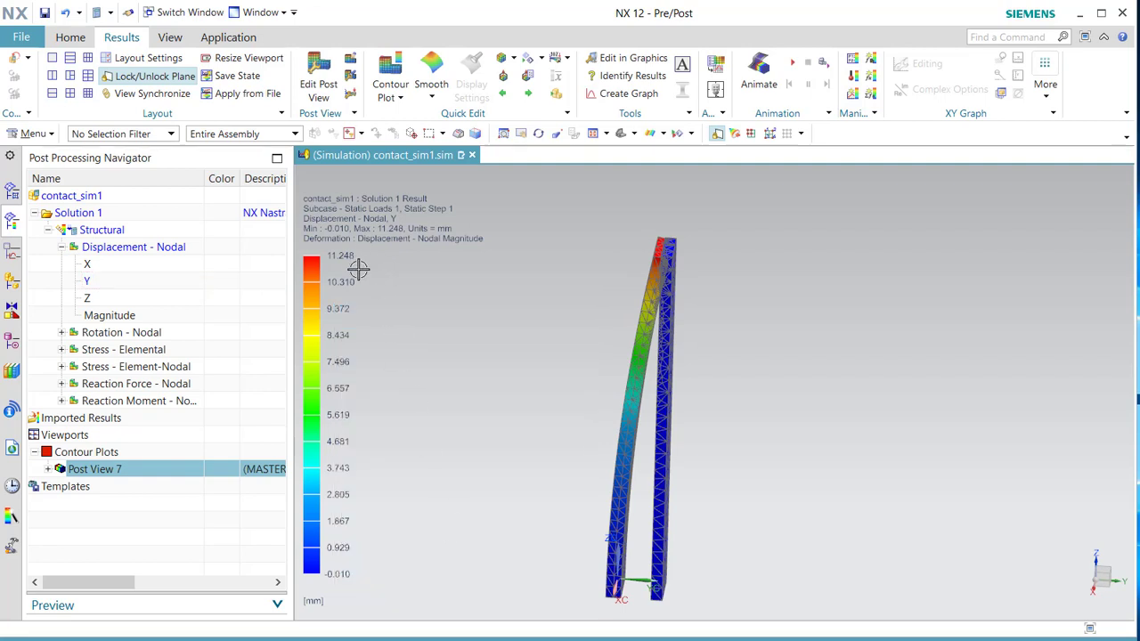
scroll(358, 269, "up", 2)
scroll(358, 269, "down", 1)
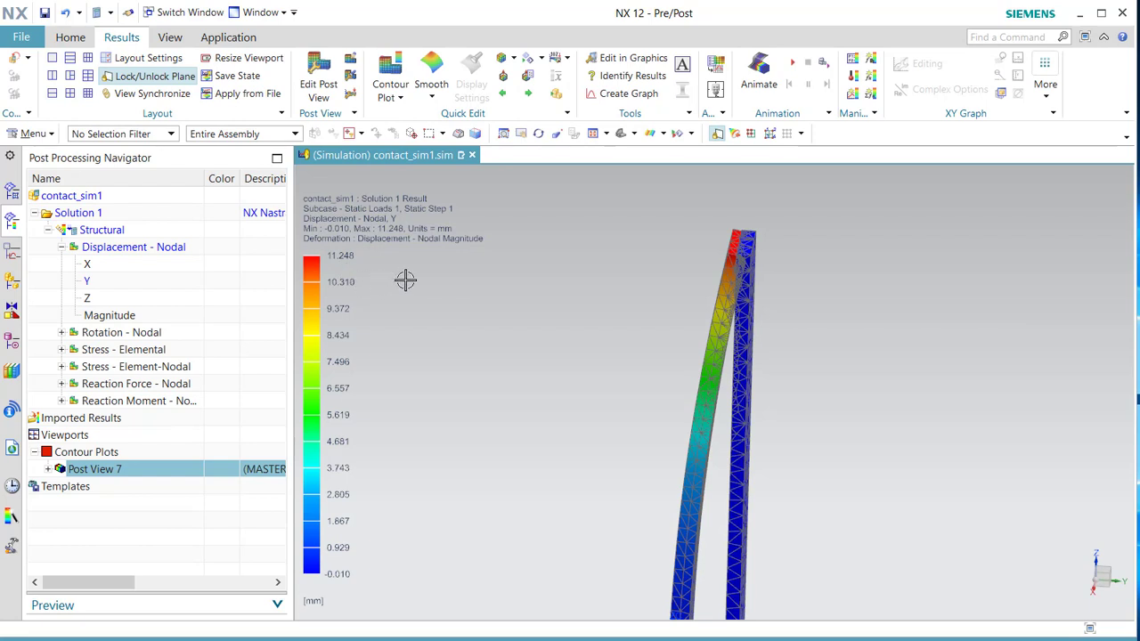
scroll(579, 309, "down", 1)
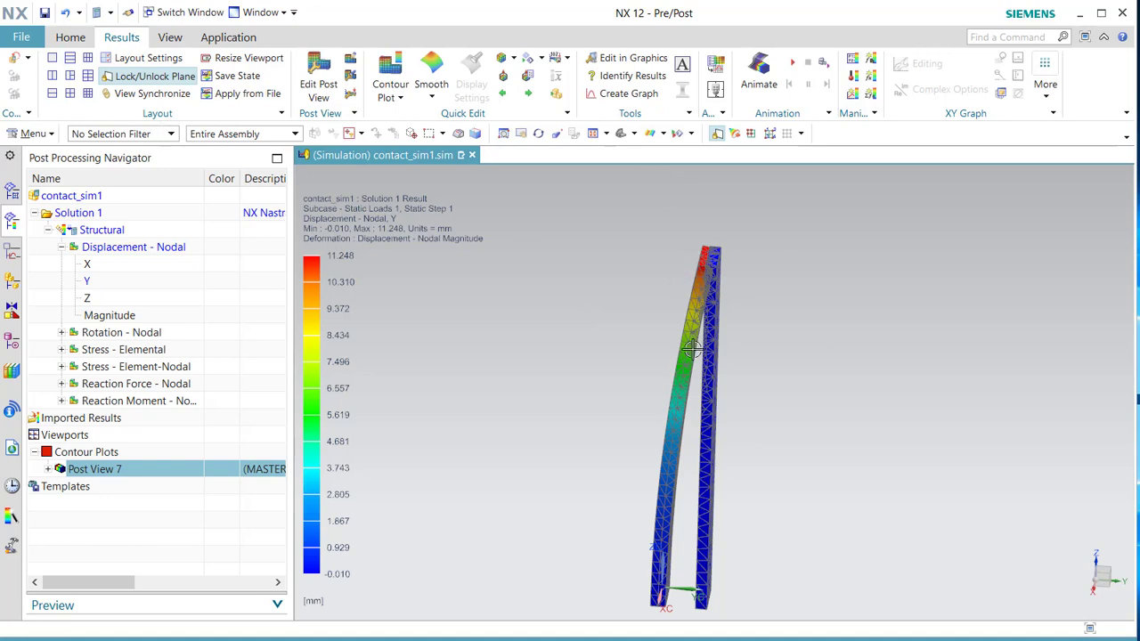
scroll(682, 281, "up", 2)
scroll(682, 281, "down", 1)
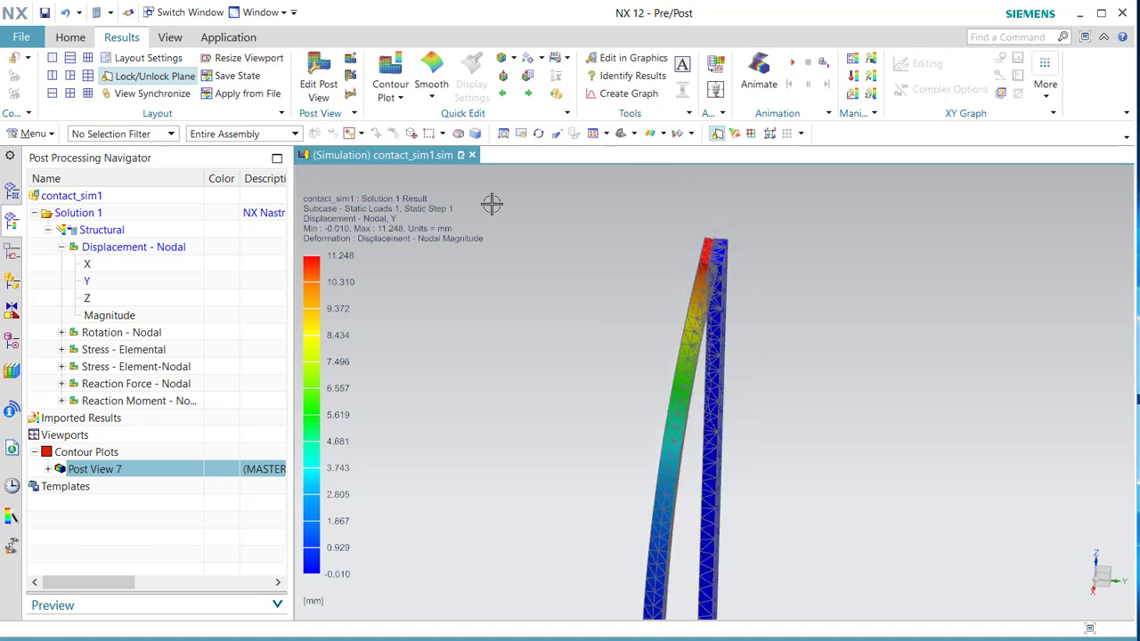
- Back in the simulation model, start a new Surface-to-Surface Contact from the Simulation Object Container
left_click(15, 78)
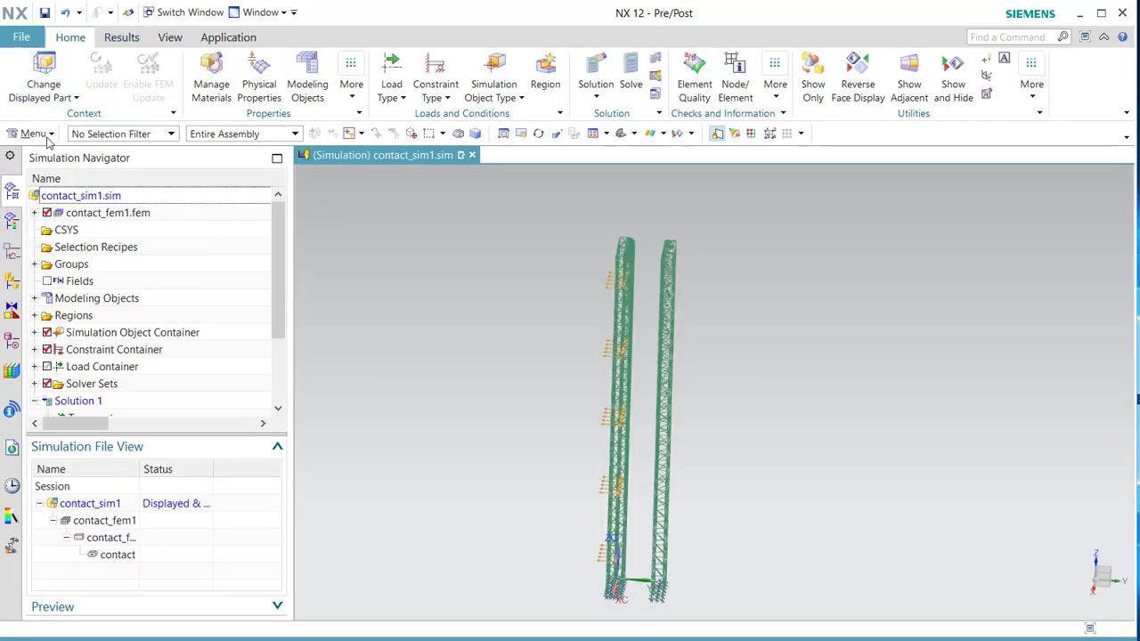
left_click(33, 332)
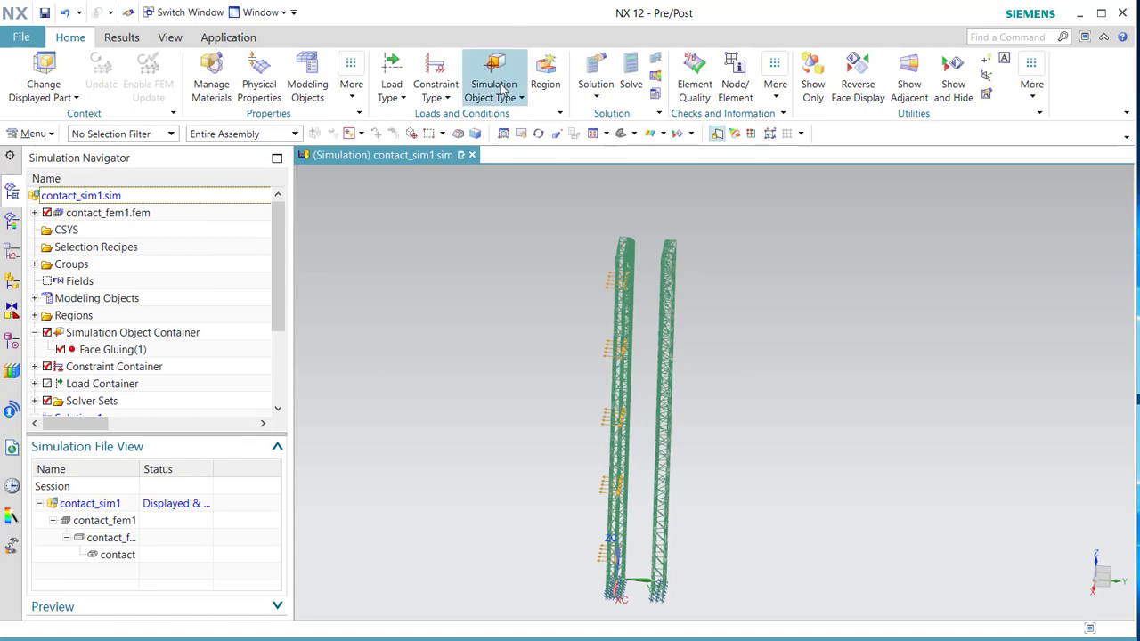
left_click(140, 339)
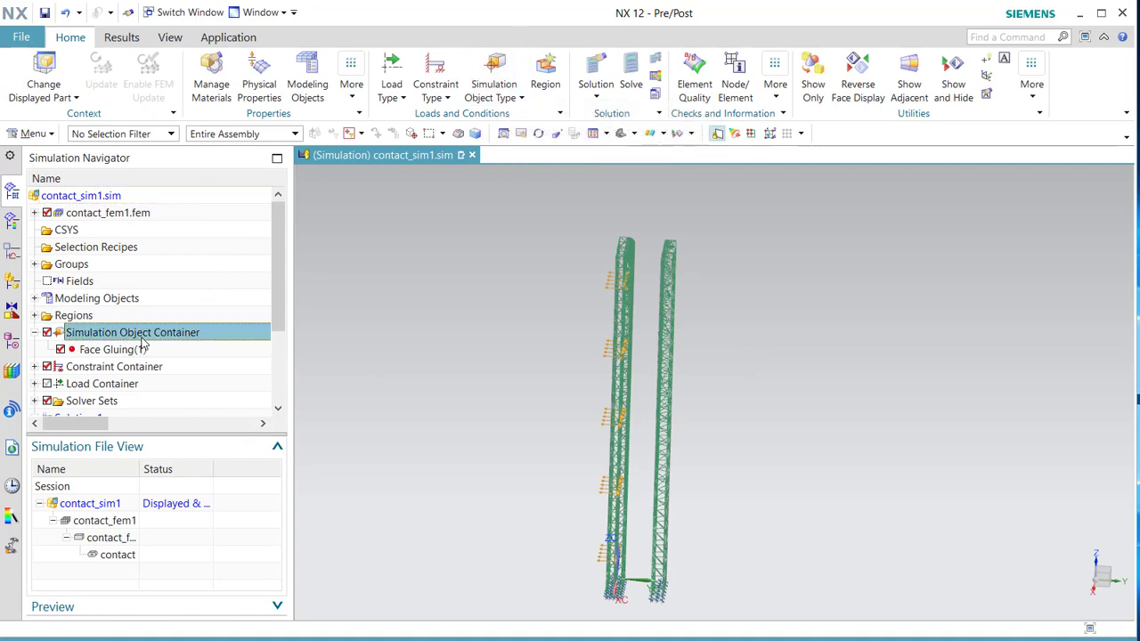
right_click(143, 338)
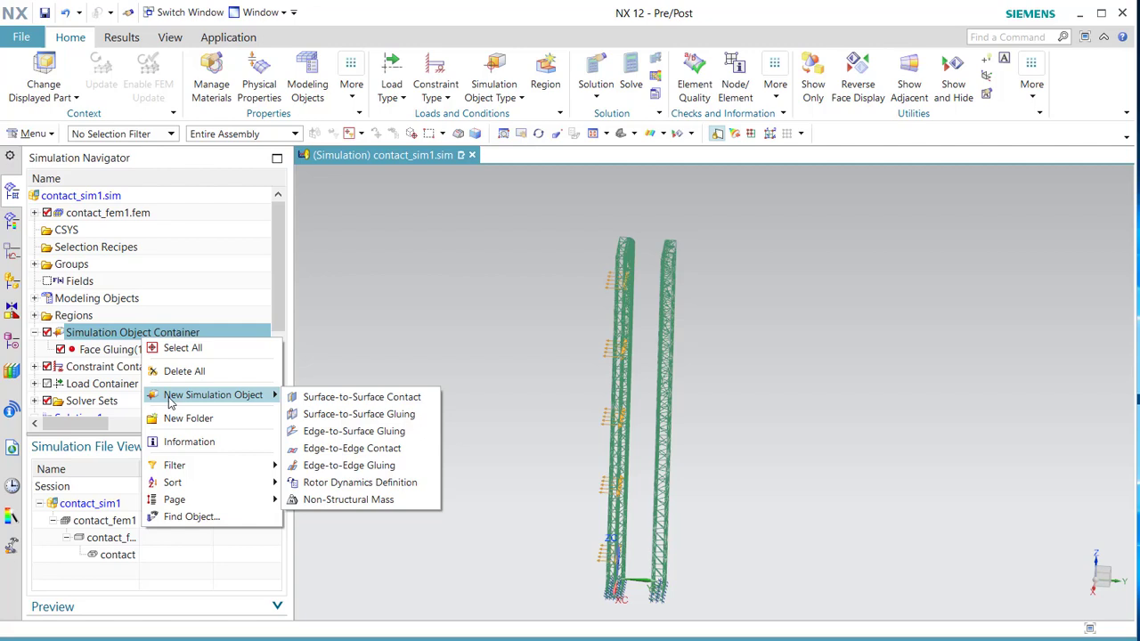
left_click(318, 403)
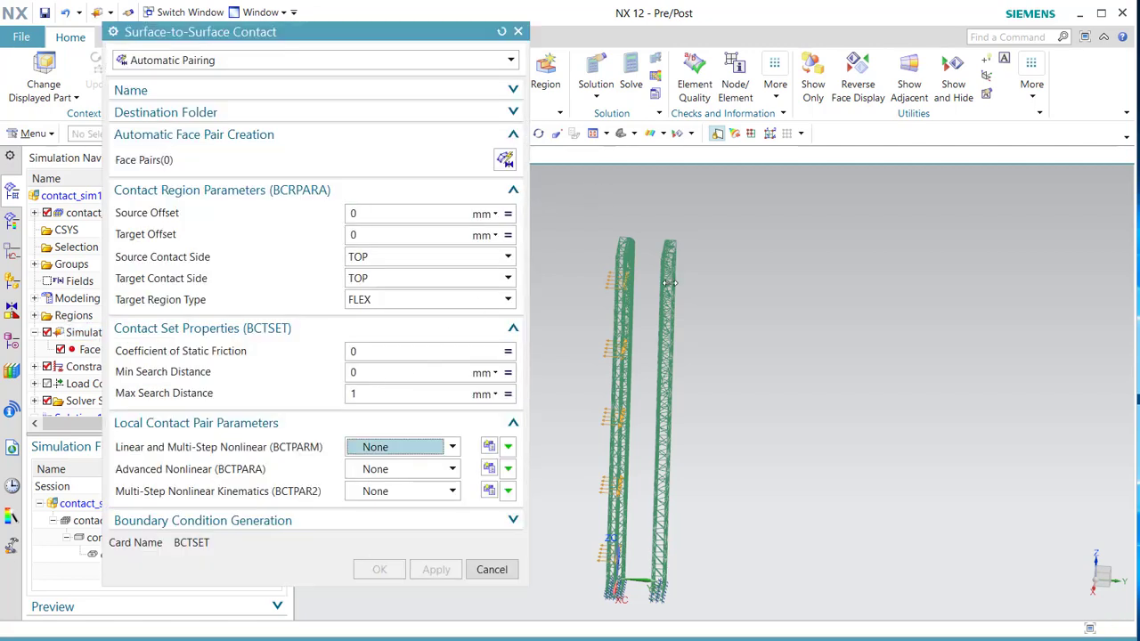
- Pan, zoom and rotate the strips to view their tops at an angle
scroll(588, 245, "down", 2)
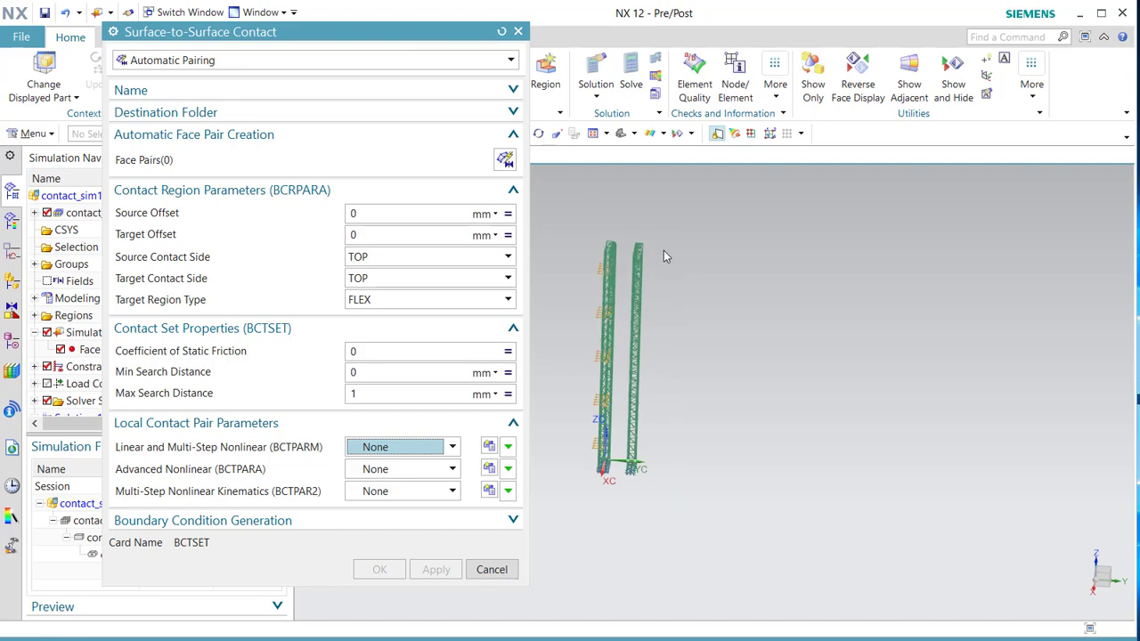
scroll(663, 257, "up", 2)
middle_click_drag(700, 275, 816, 282, "shift")
scroll(753, 256, "up", 2)
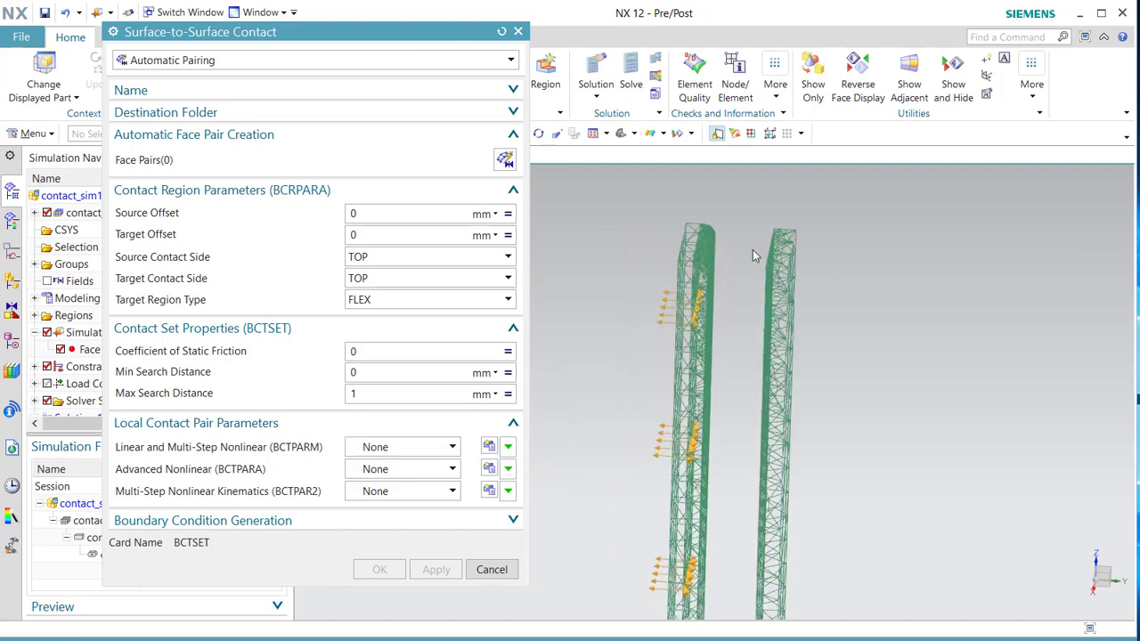
scroll(753, 256, "up", 2)
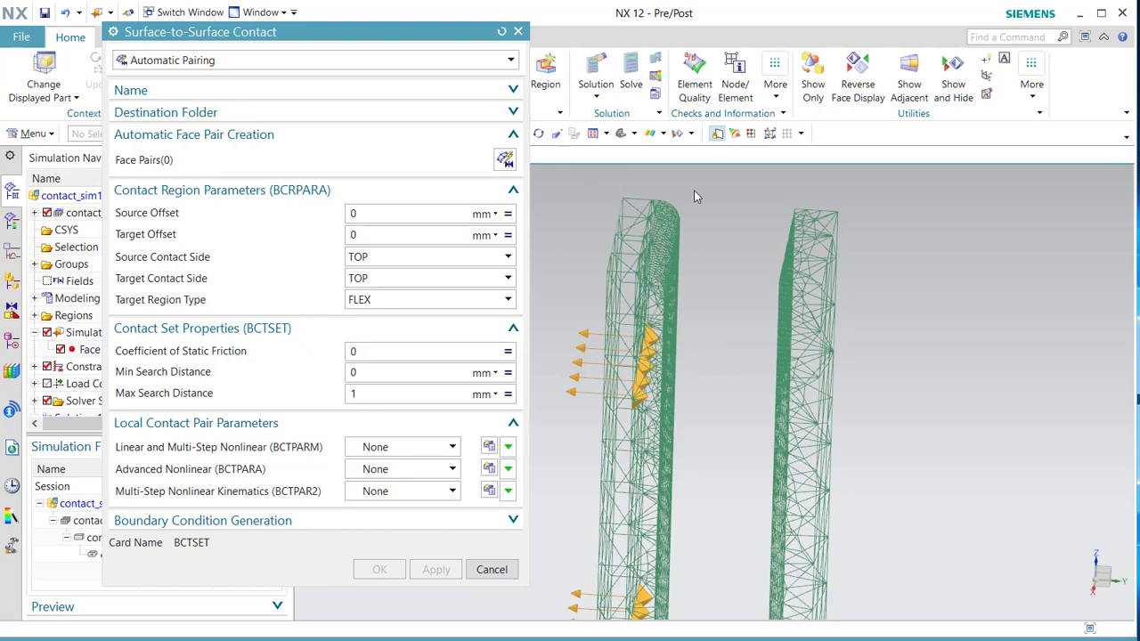
middle_click_drag(761, 247, 769, 244)
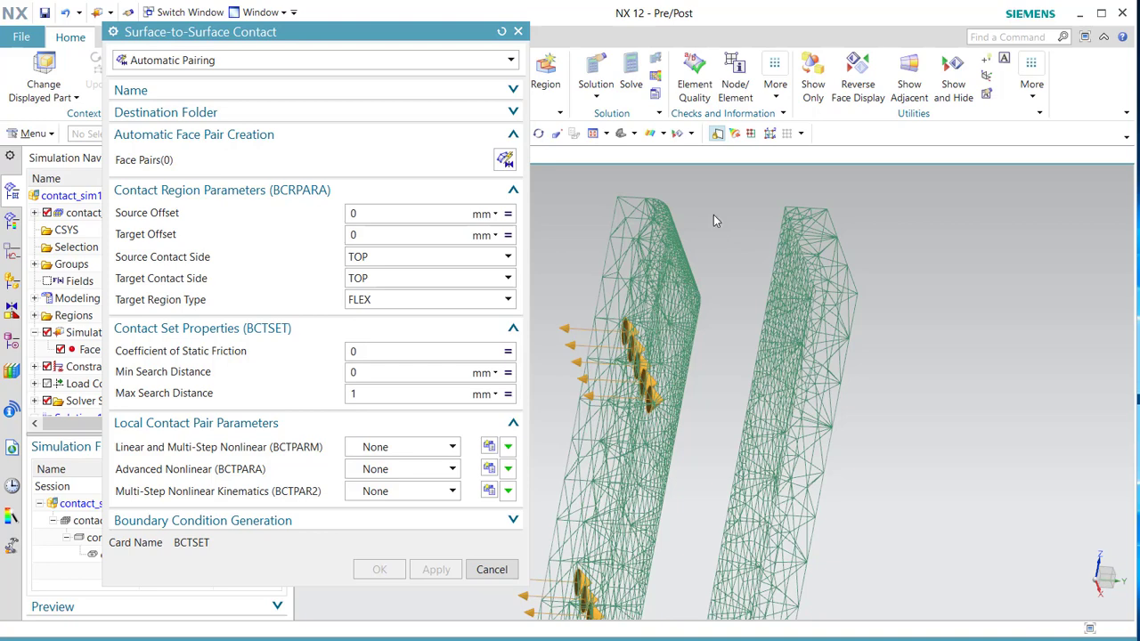
- Switch contact pairing to Manual and define source Region6 from the left strip's face
left_click(511, 62)
left_click(460, 95)
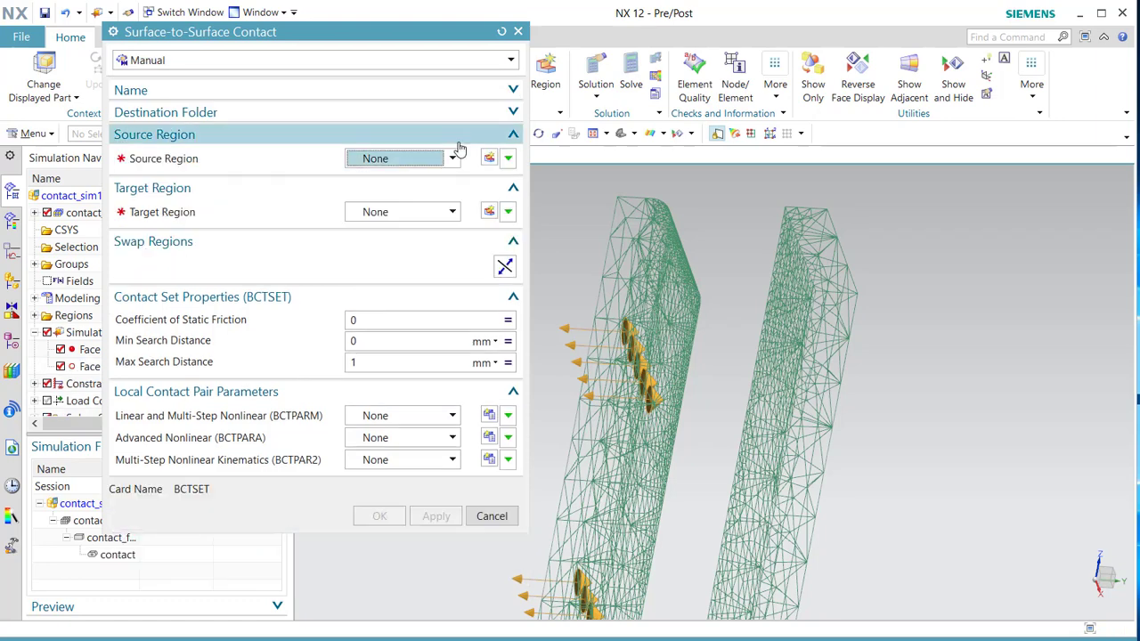
left_click(489, 158)
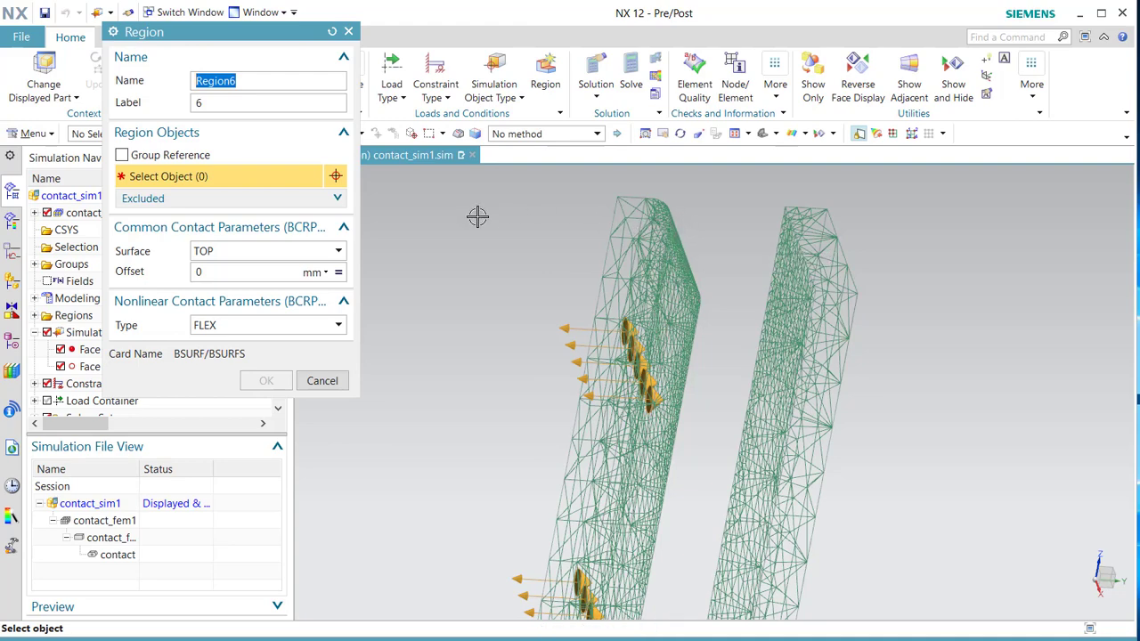
left_click(668, 227)
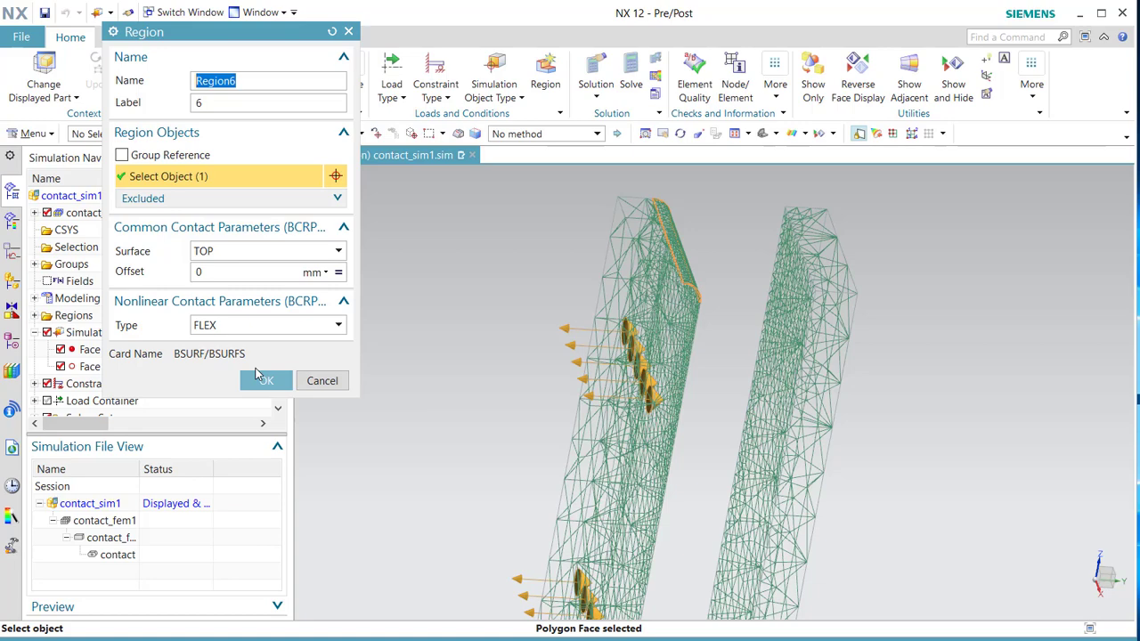
left_click(264, 382)
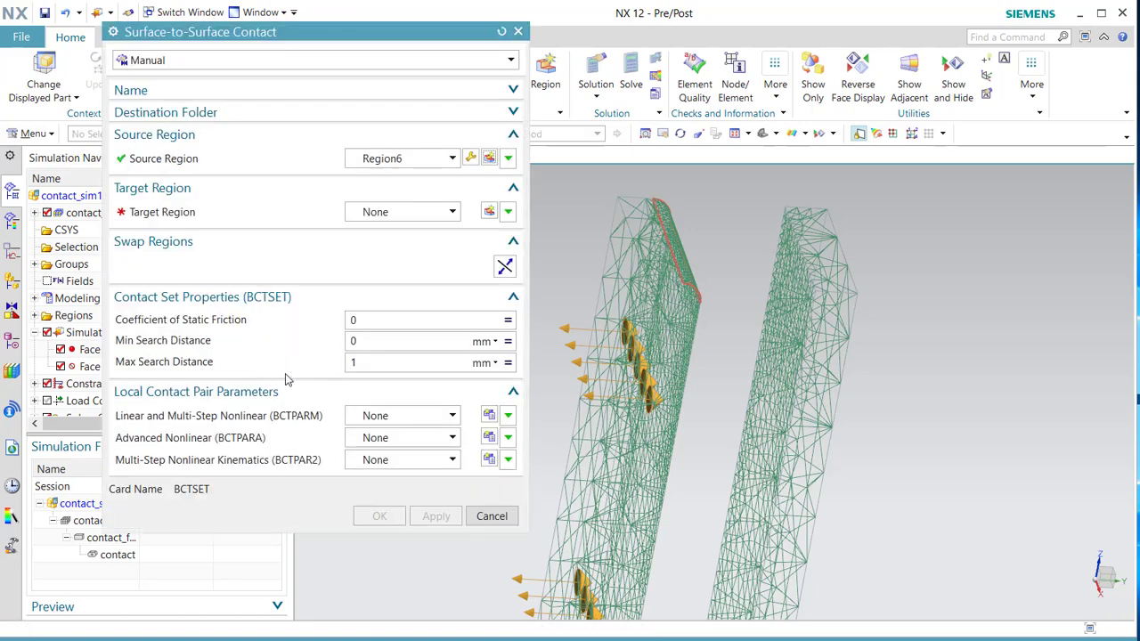
- Define target Region7 on the right strip's face, set 12 mm max search distance, and accept
left_click(489, 212)
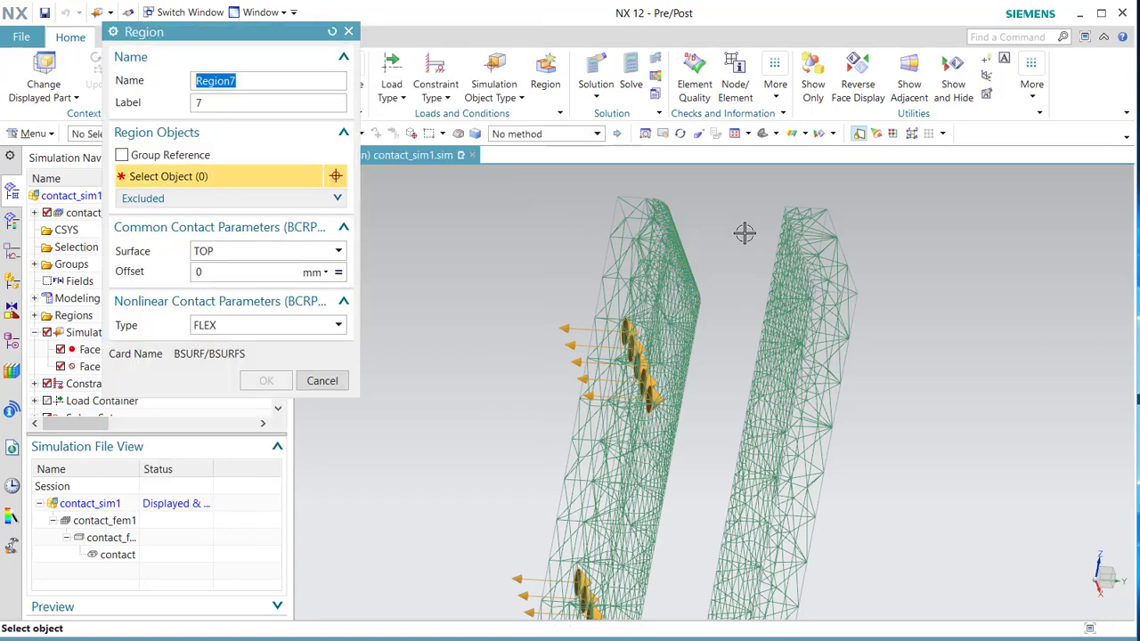
left_click(791, 261)
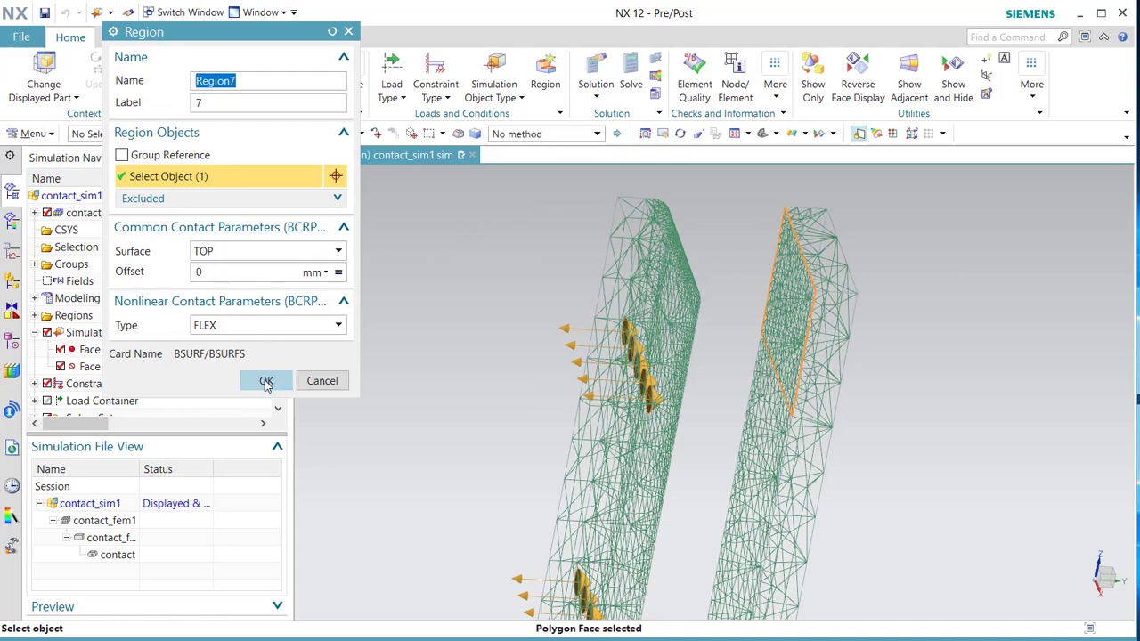
left_click(265, 382)
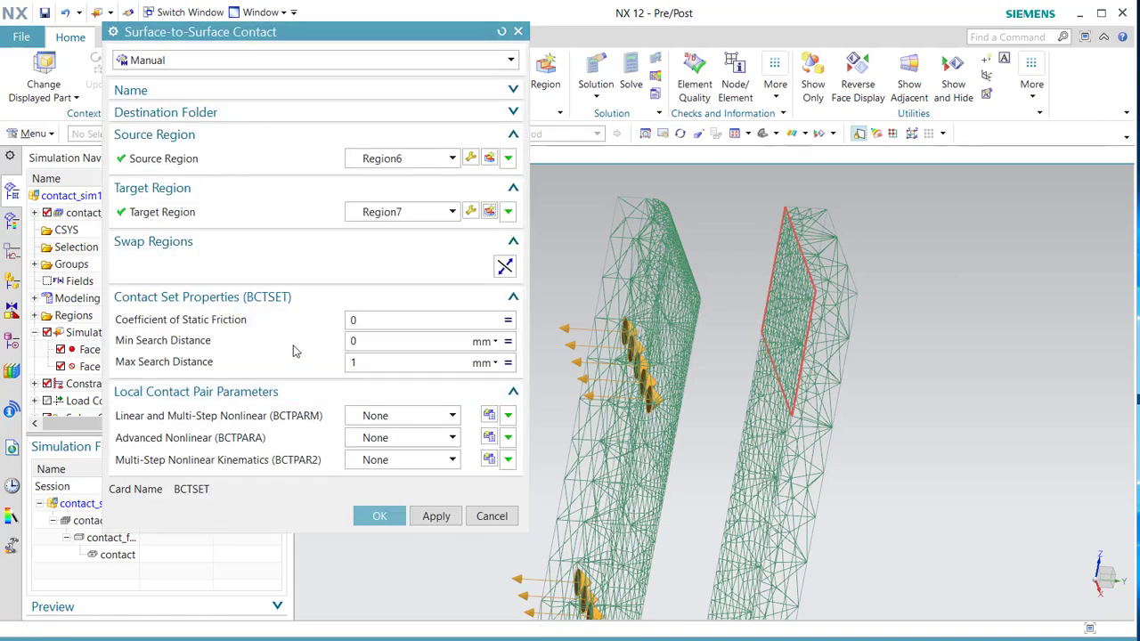
left_click(351, 363)
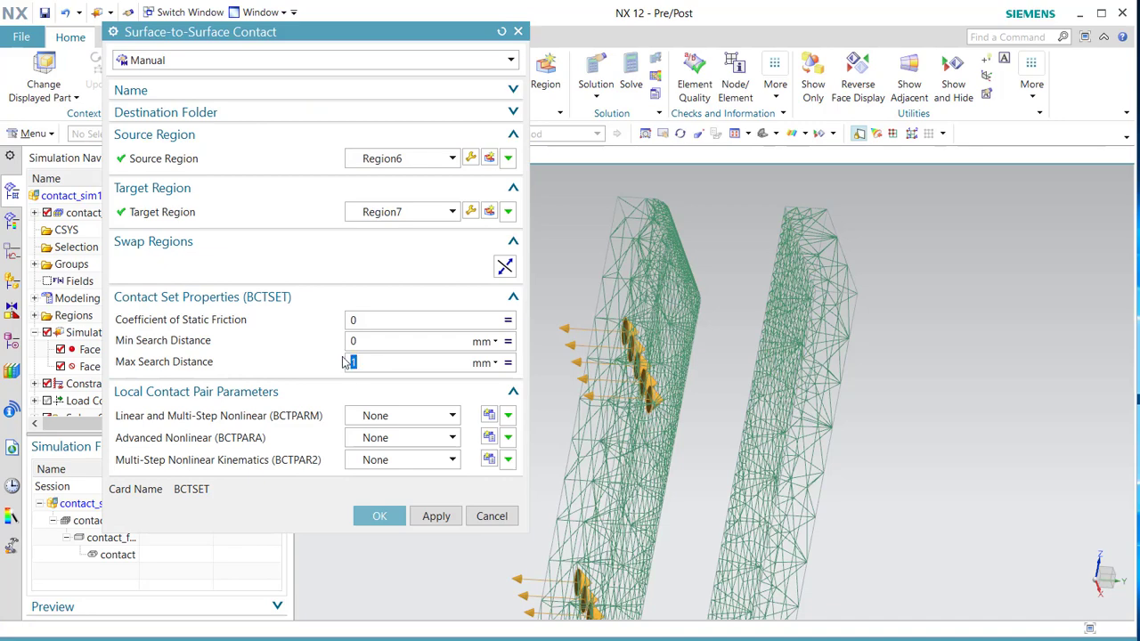
type("12")
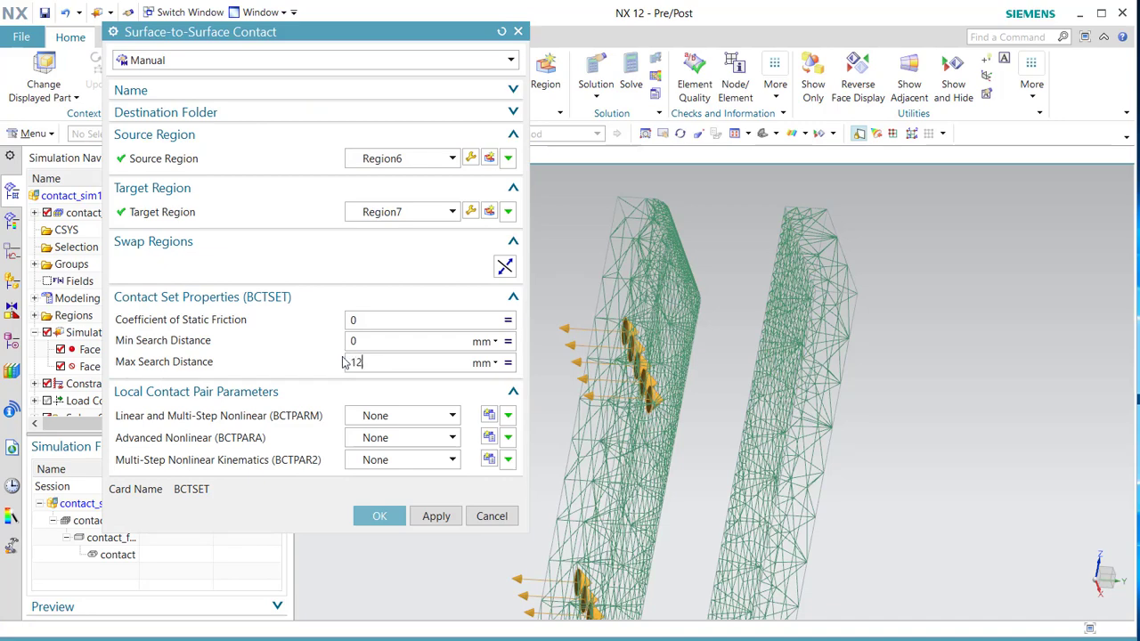
left_click(375, 517)
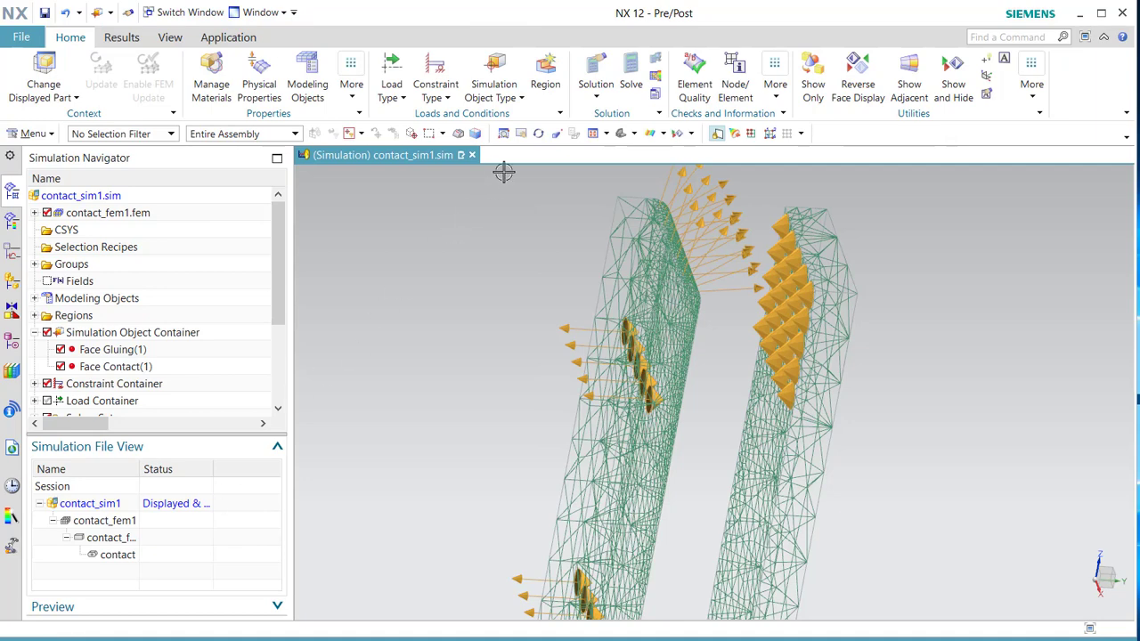
- Solve Solution 1 with the new contact and close the Solution Monitor, job monitor and Information window
left_click(630, 73)
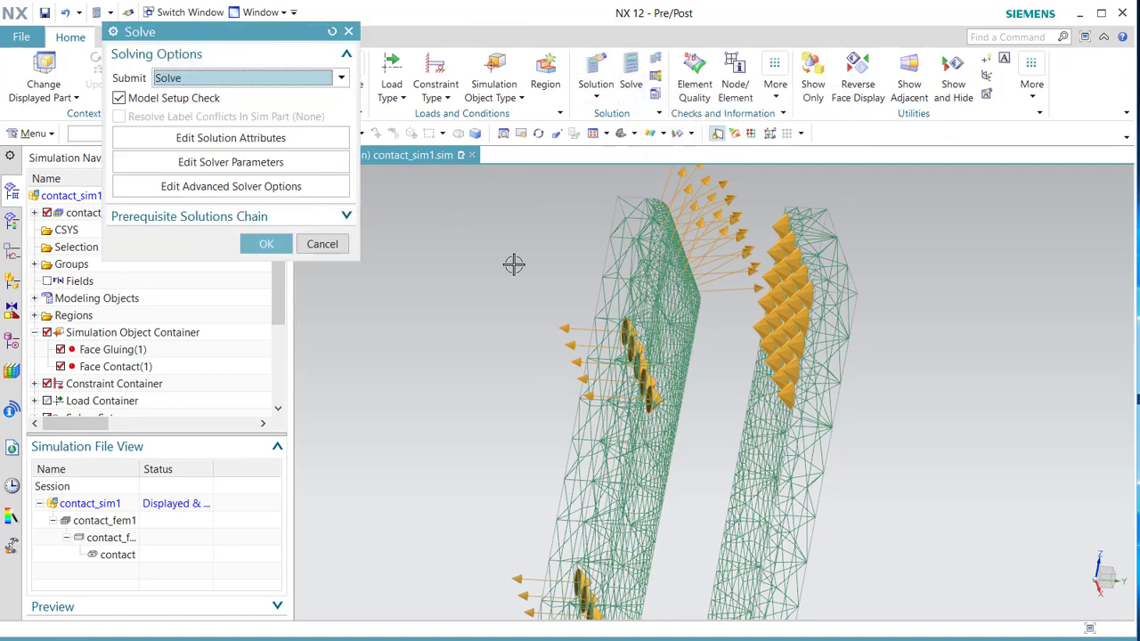
left_click(269, 244)
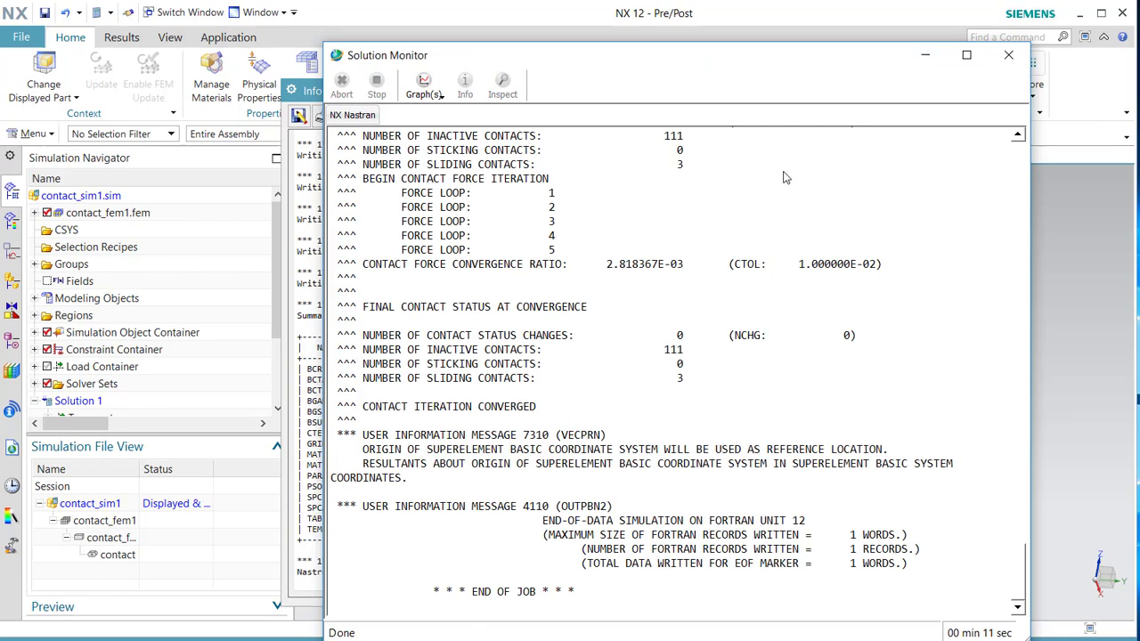
left_click(1008, 55)
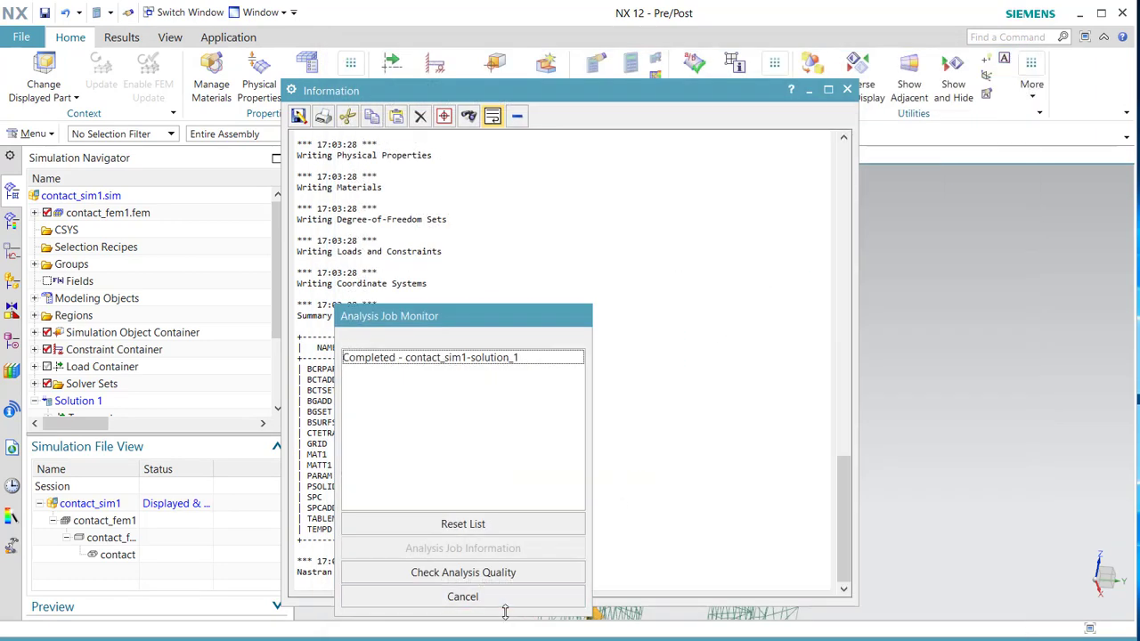
left_click(462, 597)
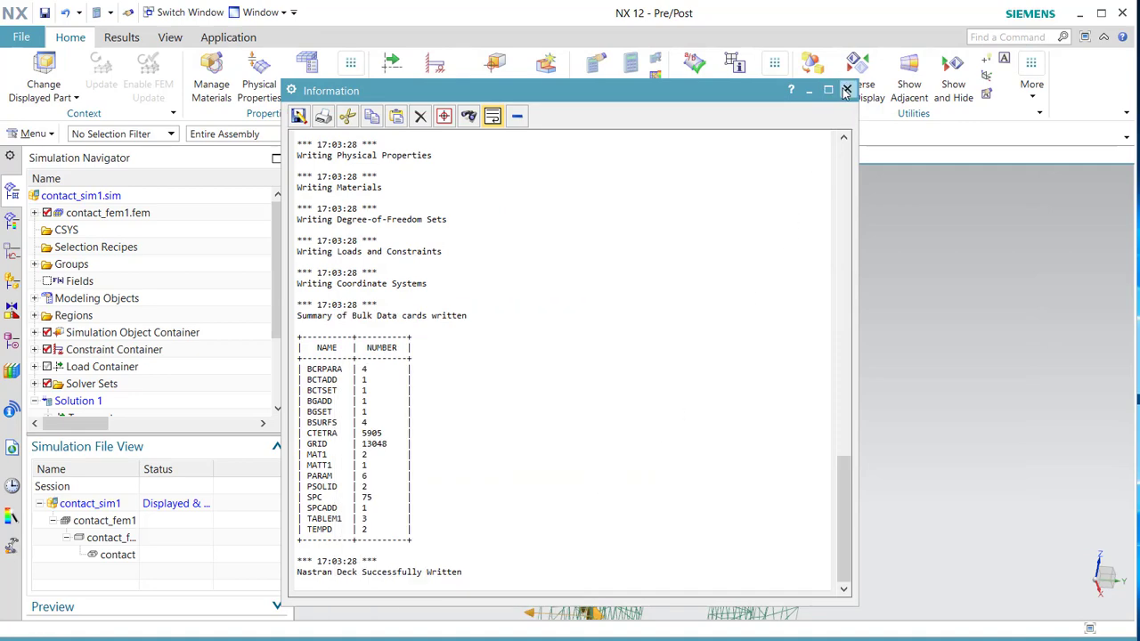
left_click(847, 90)
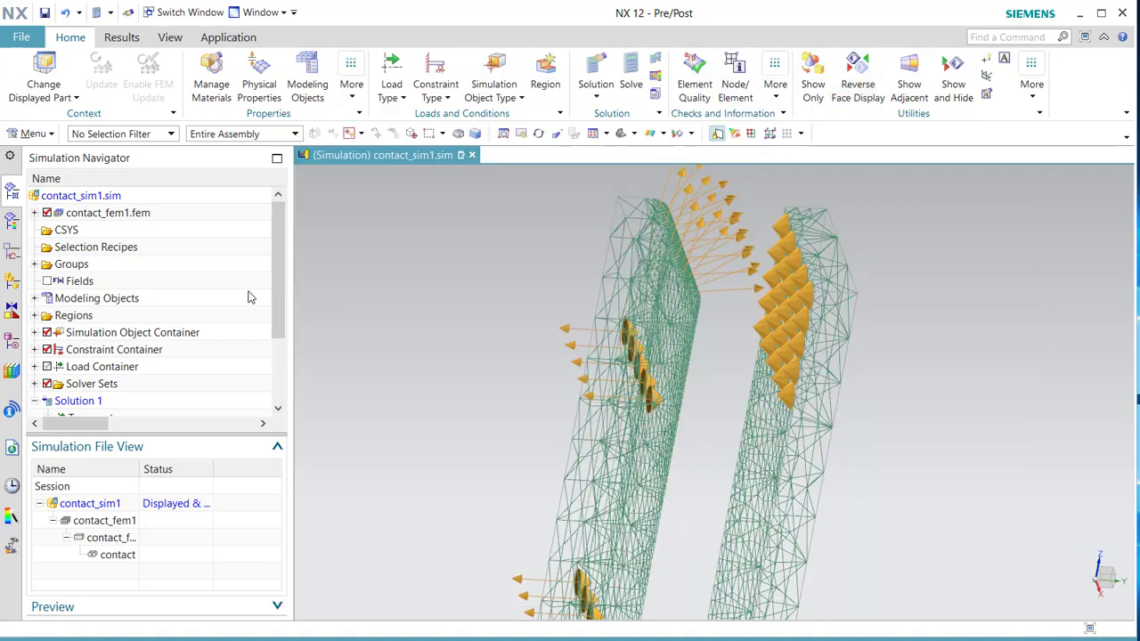
- Load the contact solution's Structural results and plot the nodal Y displacement
left_click(11, 221)
double_click(81, 230)
left_click(46, 230)
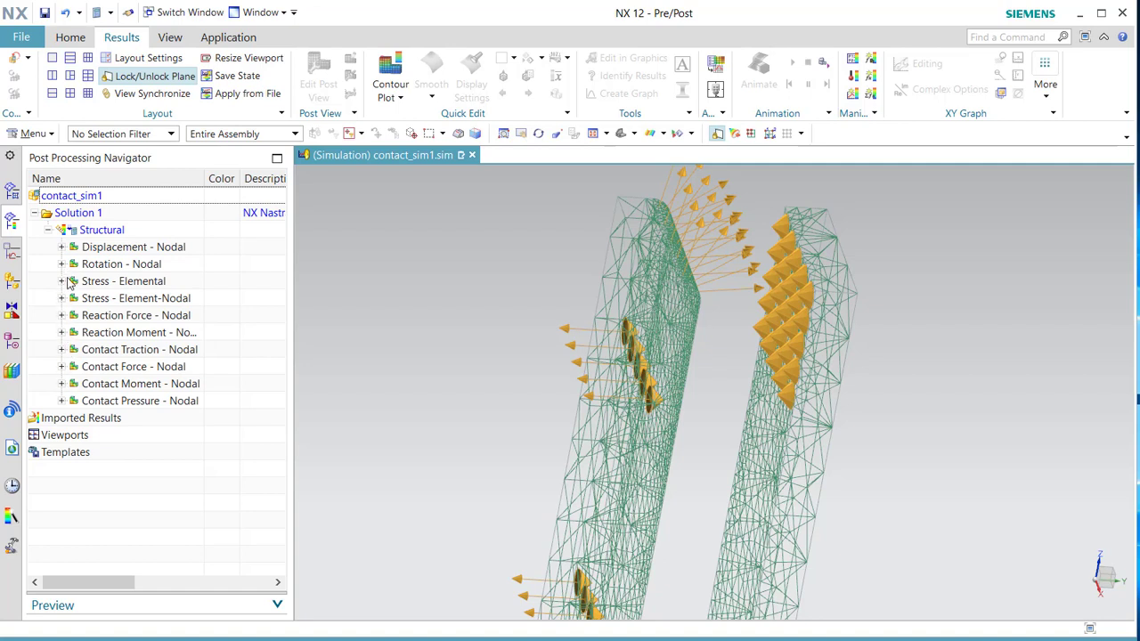
left_click(61, 248)
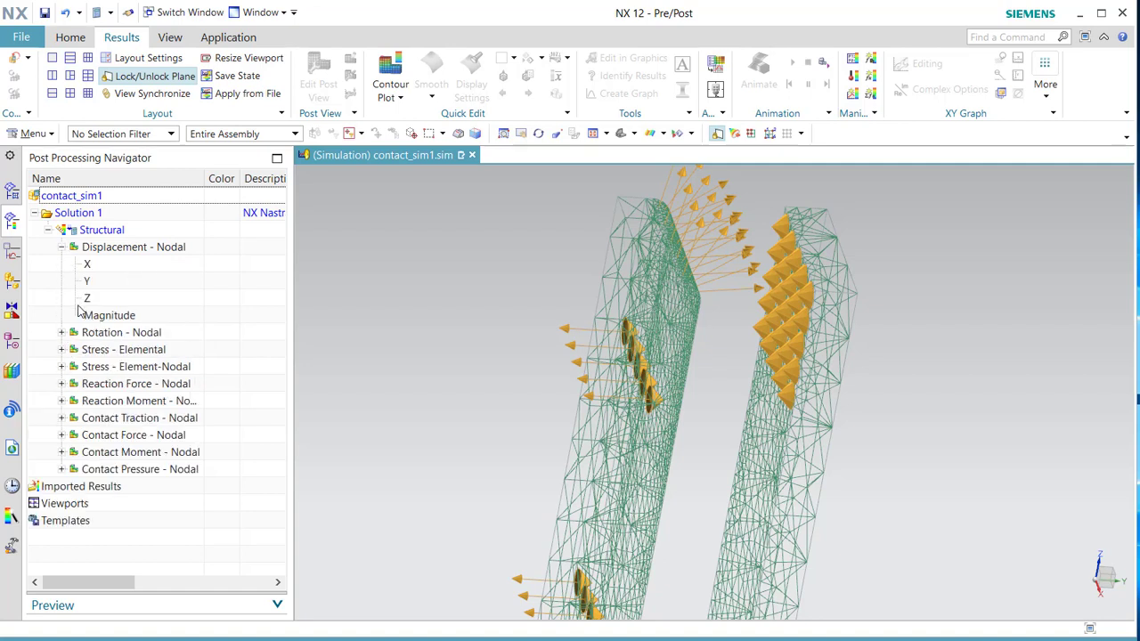
double_click(86, 283)
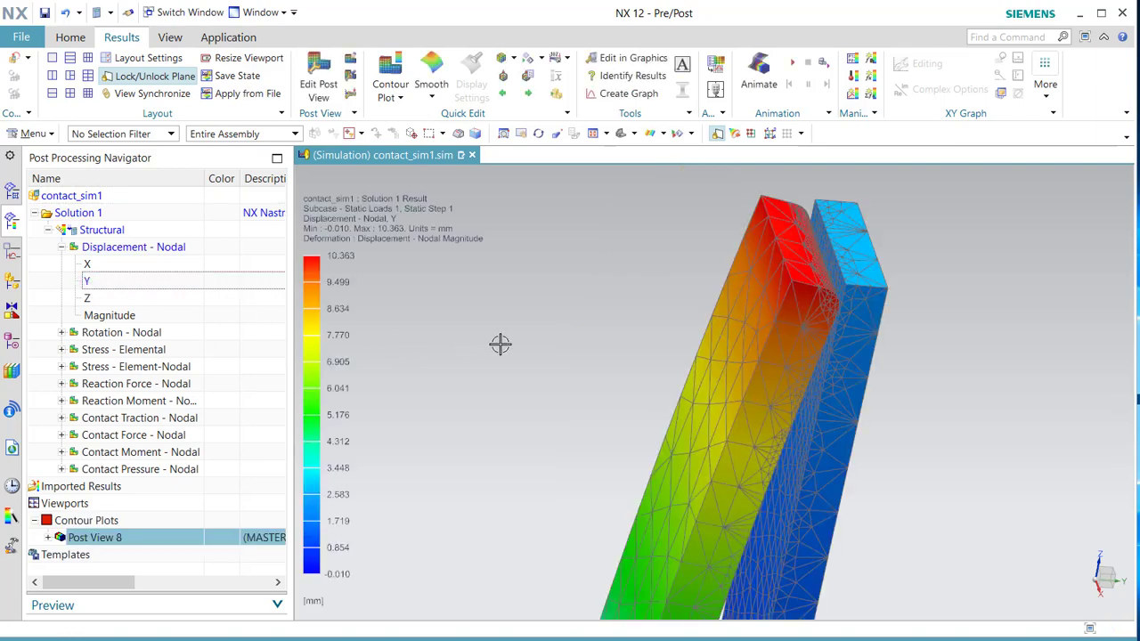
- Snap to the front view (F8) and zoom out to fit the whole bent strip
middle_click_drag(498, 344, 466, 323)
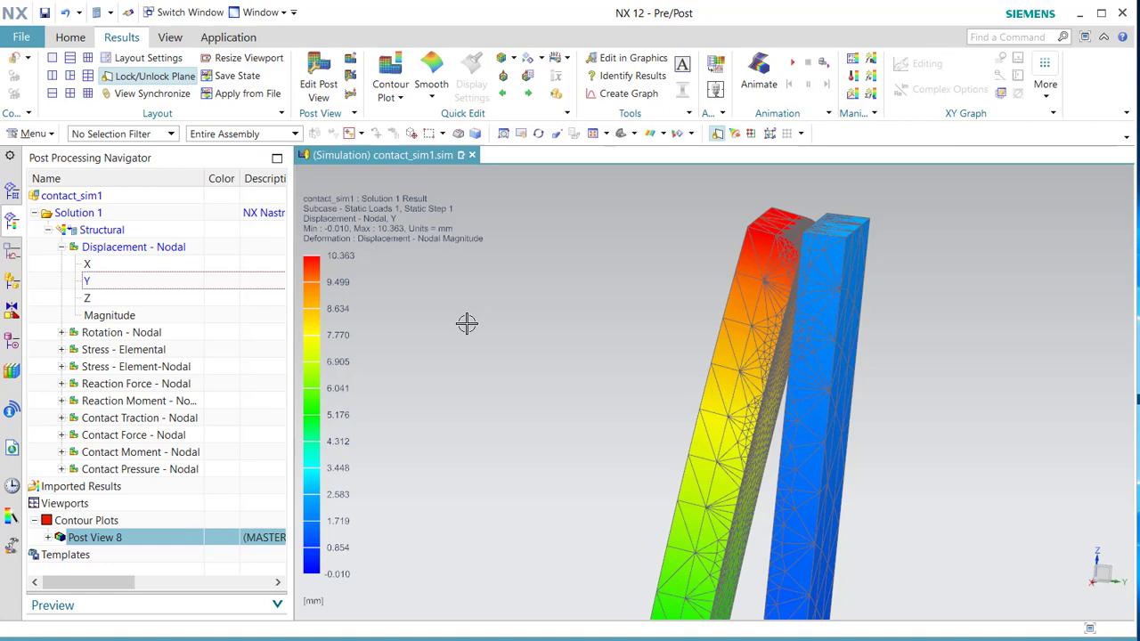
key("F8")
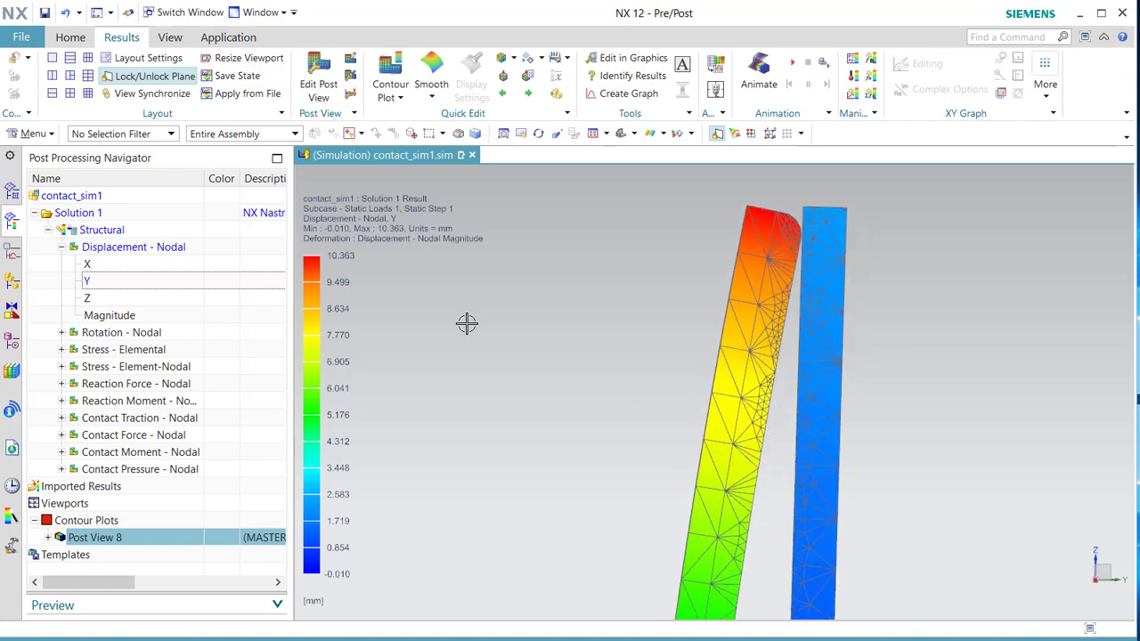
scroll(600, 305, "down", 3)
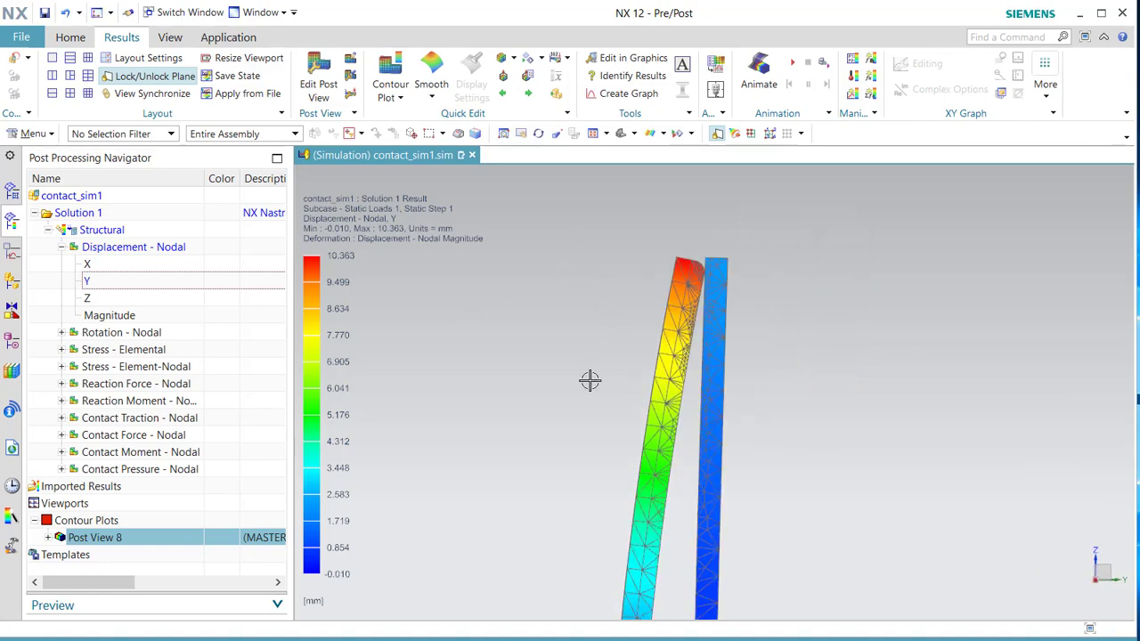
scroll(589, 380, "down", 2)
middle_click_drag(588, 379, 601, 257, "shift")
scroll(592, 269, "down", 1)
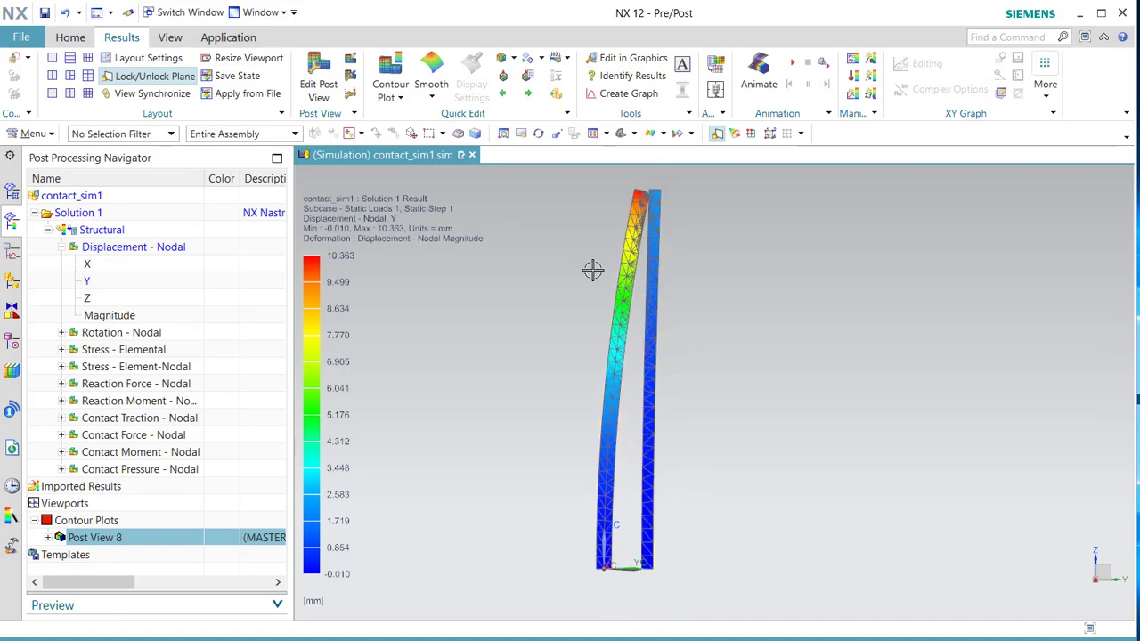
scroll(592, 269, "down", 2)
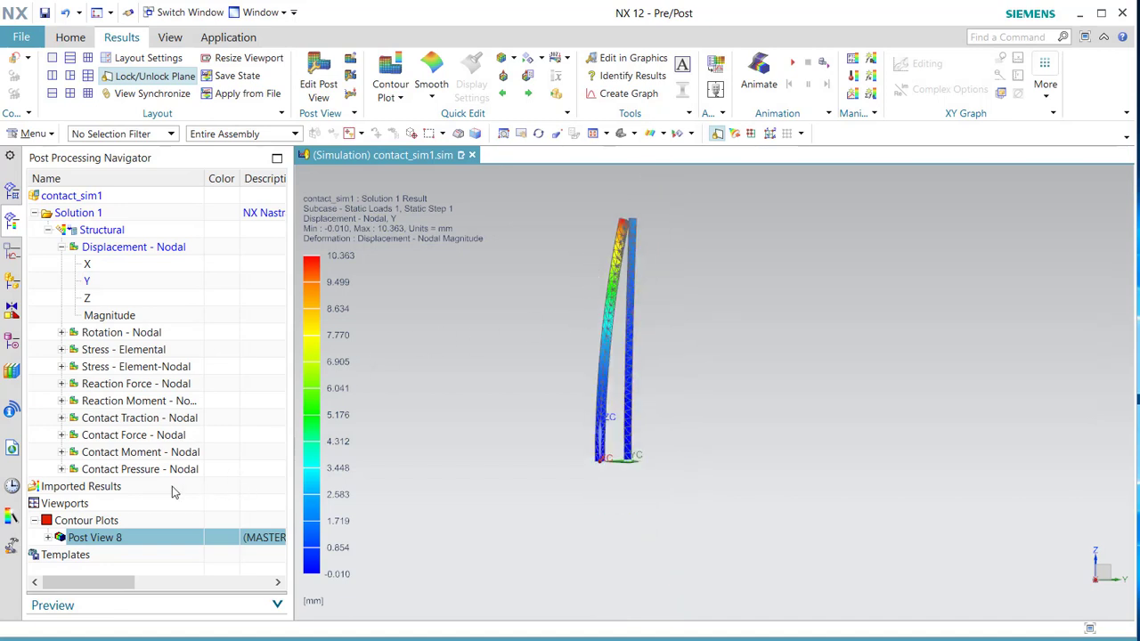
- Plot the nodal Y contact force and rotate to view the contact region
left_click(62, 434)
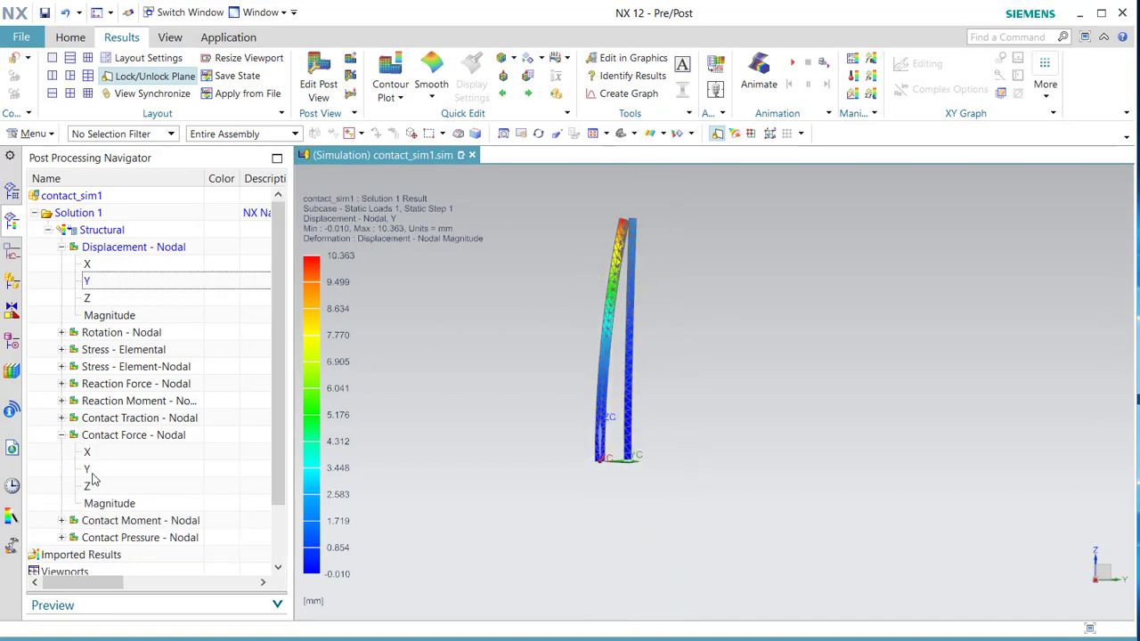
left_click(90, 470)
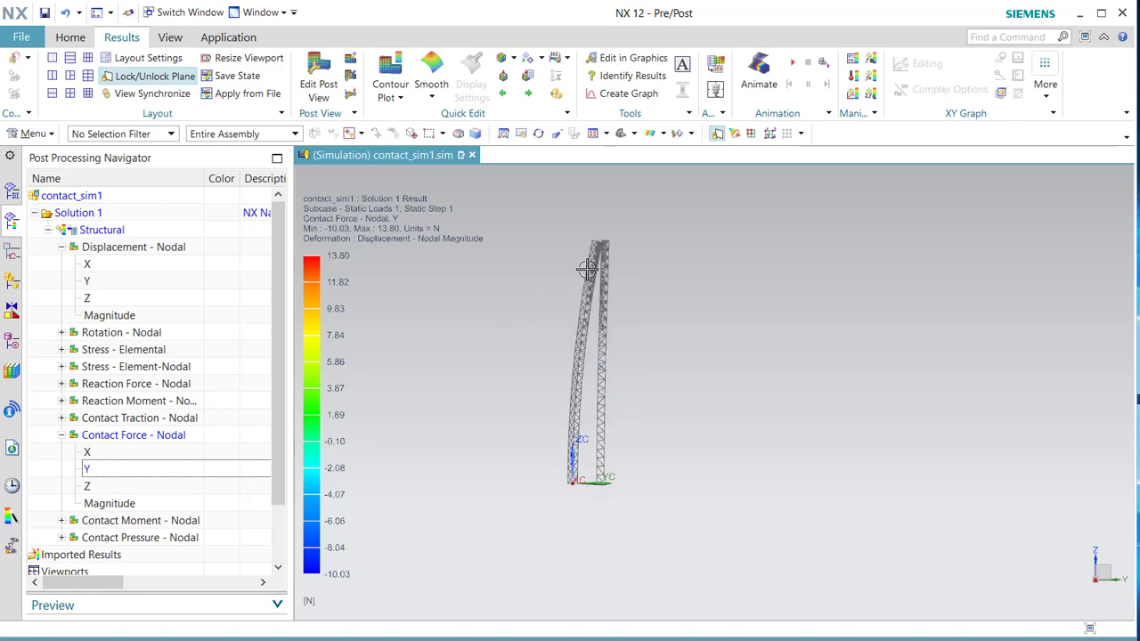
scroll(584, 275, "up", 3)
middle_click_drag(524, 276, 606, 364)
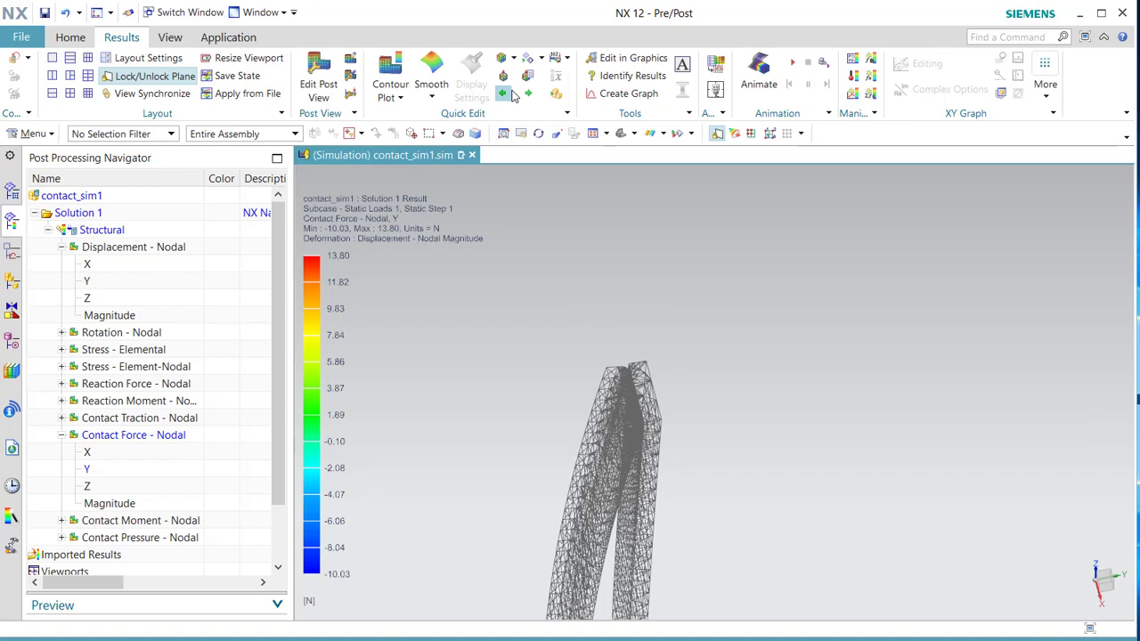
- Identify results by Mesh on the contact edge, reading 133 nodes with a 13.802 N maximum
left_click(628, 75)
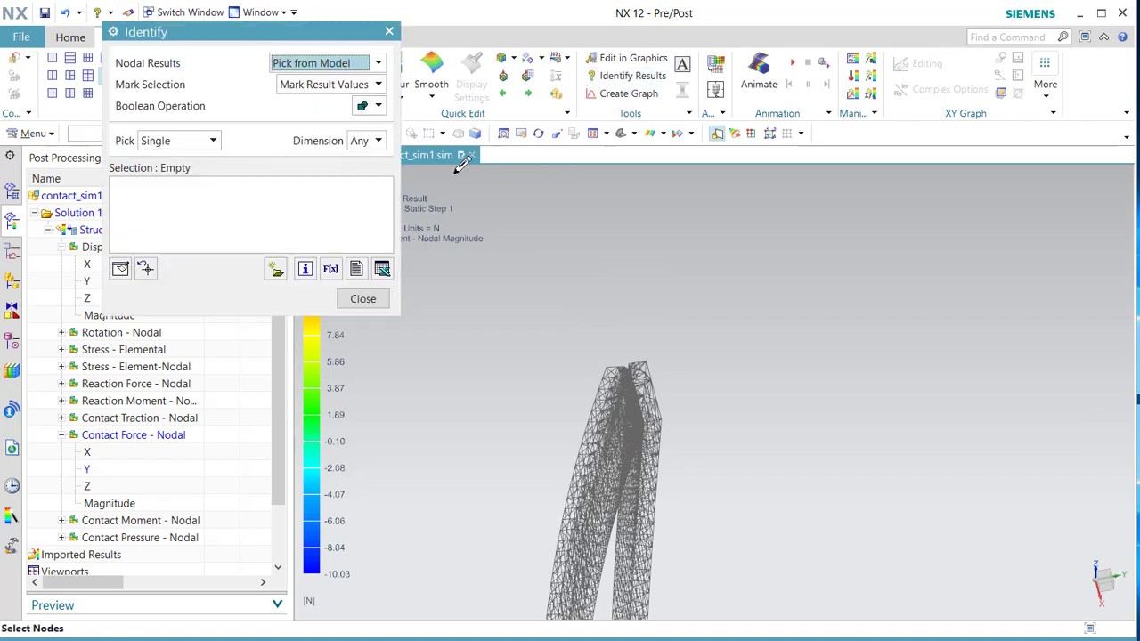
left_click(213, 141)
left_click(191, 206)
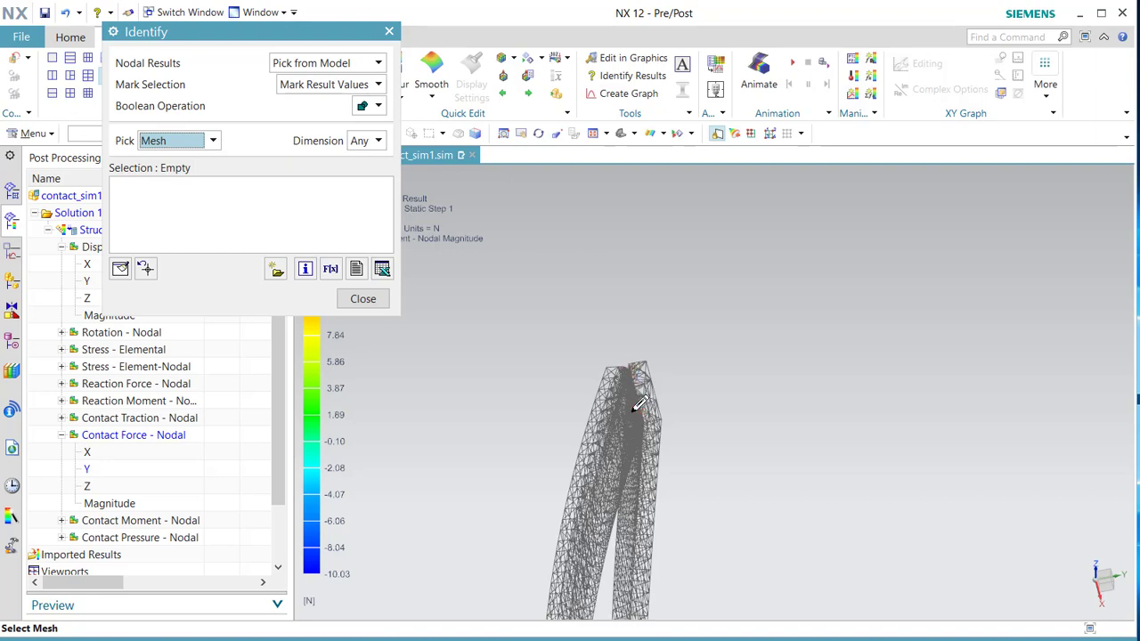
scroll(640, 405, "up", 4)
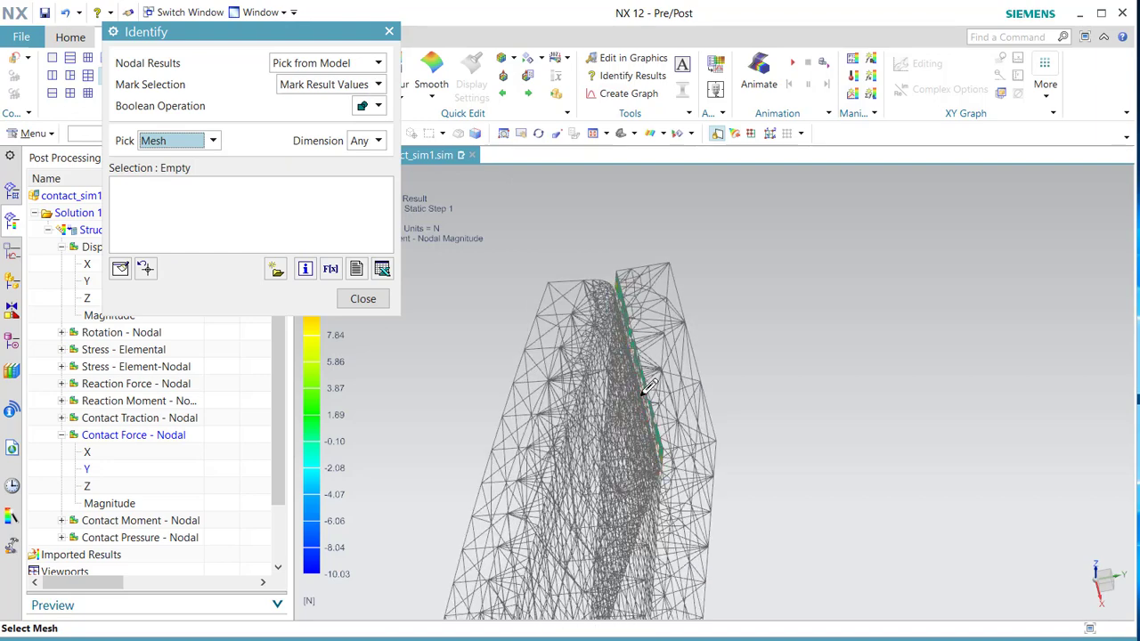
left_click(655, 384)
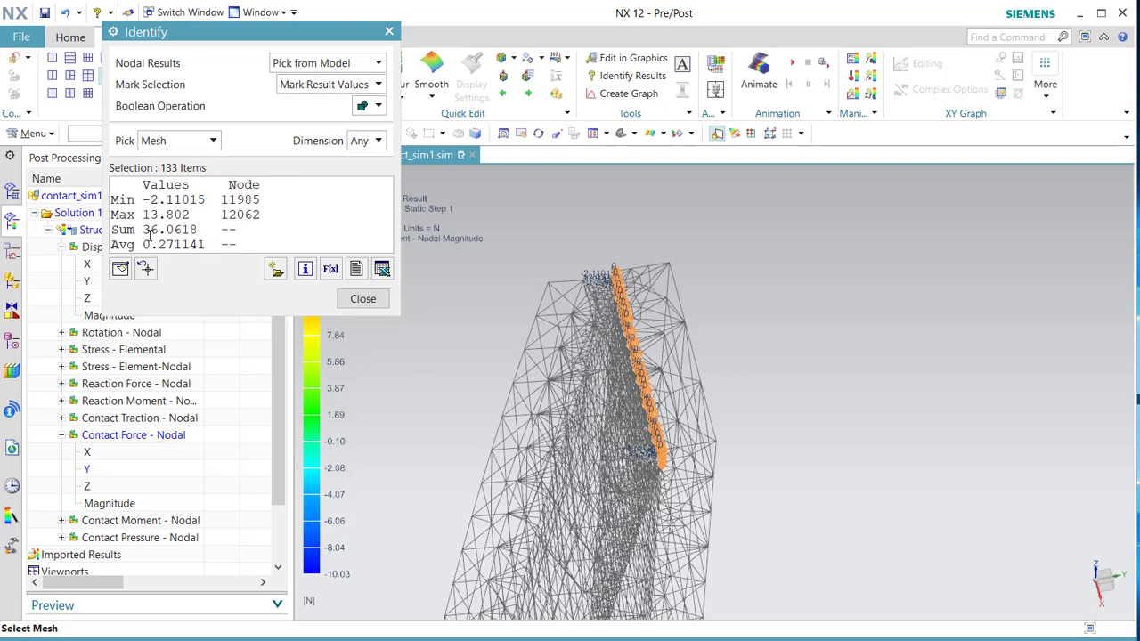
left_click(362, 299)
middle_click_drag(410, 303, 514, 326)
middle_click_drag(476, 470, 554, 318, "shift")
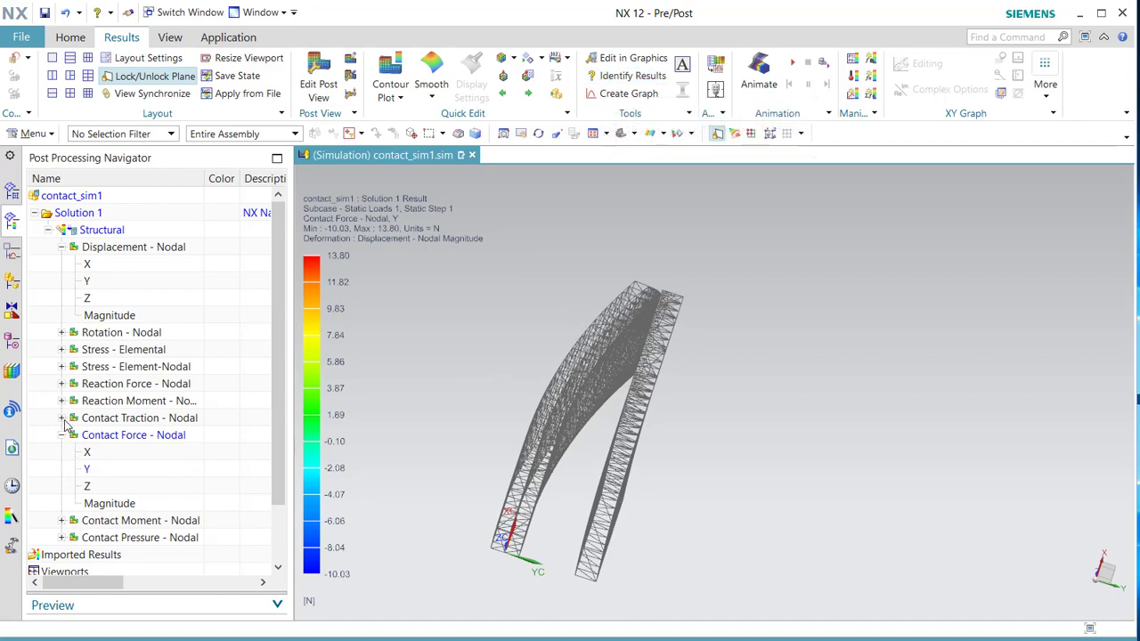
- Plot the nodal Y reaction force and identify it on the two base faces, summing 36.0614 N
left_click(61, 384)
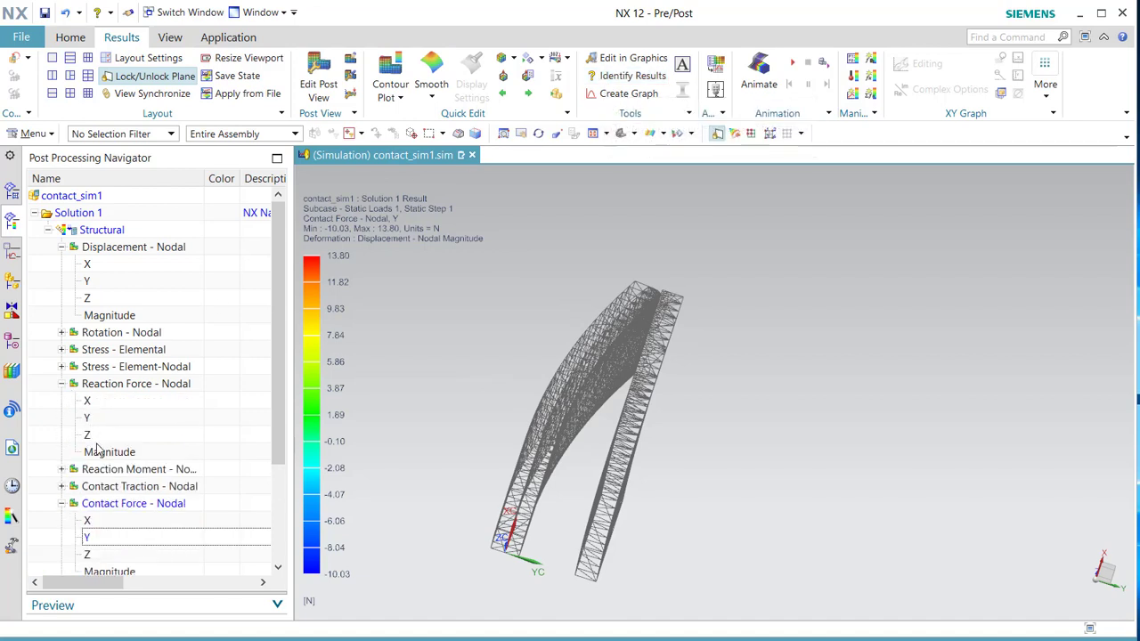
double_click(93, 418)
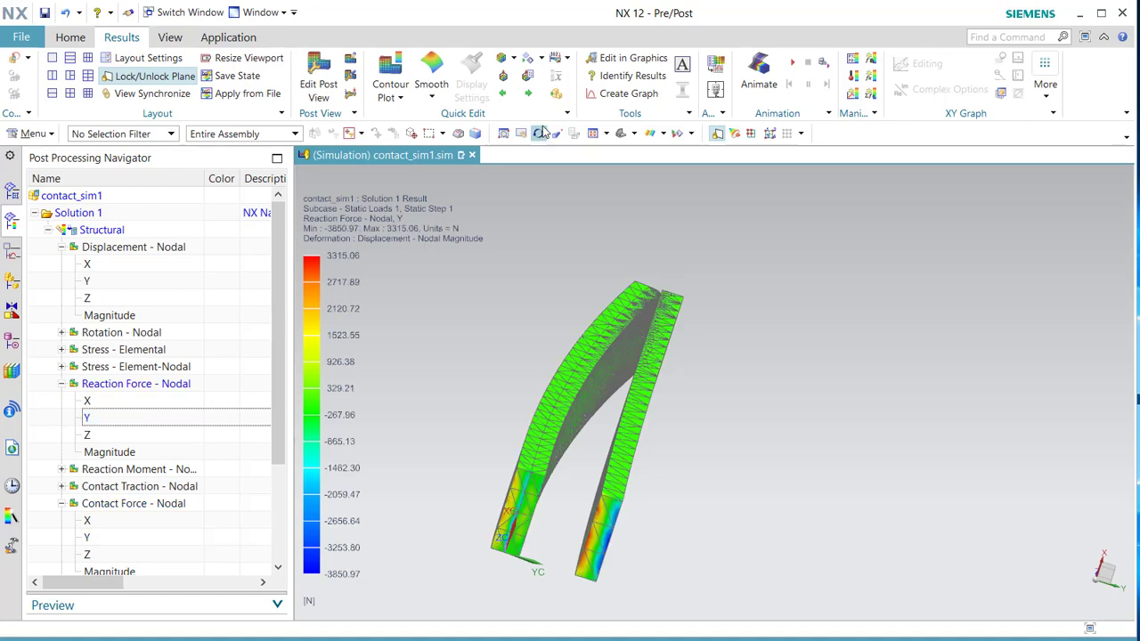
left_click(626, 76)
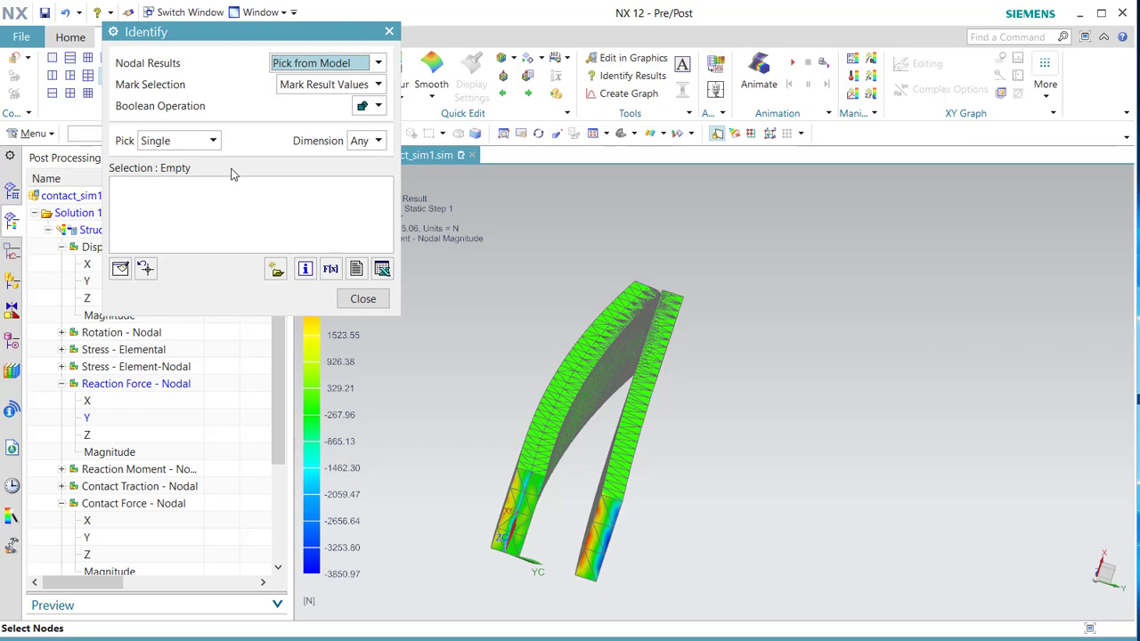
left_click(213, 141)
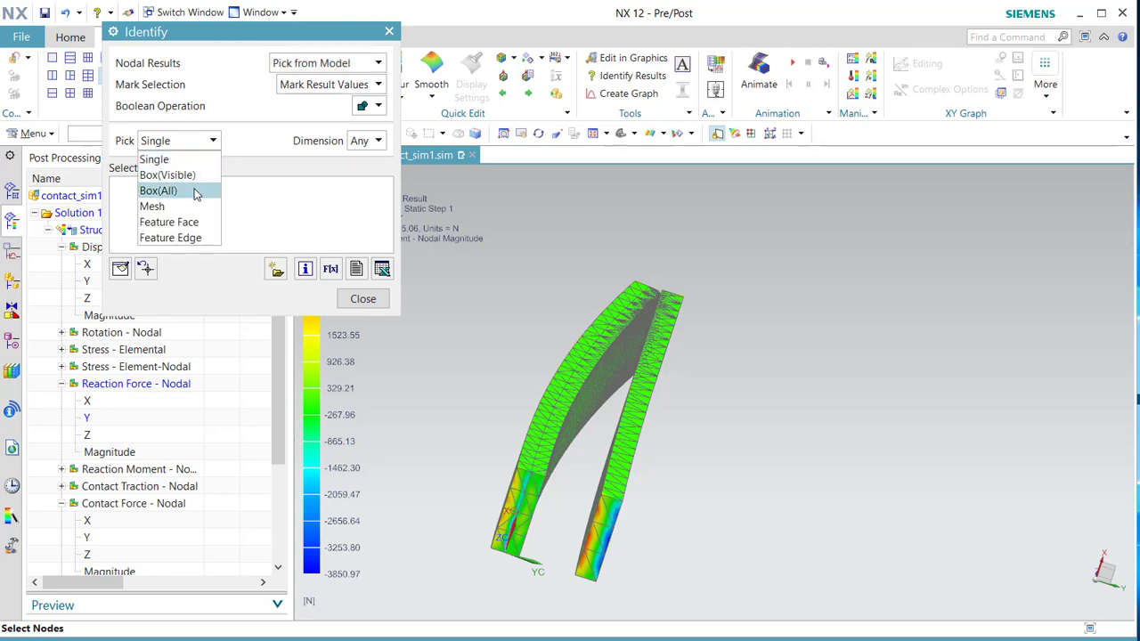
left_click(169, 222)
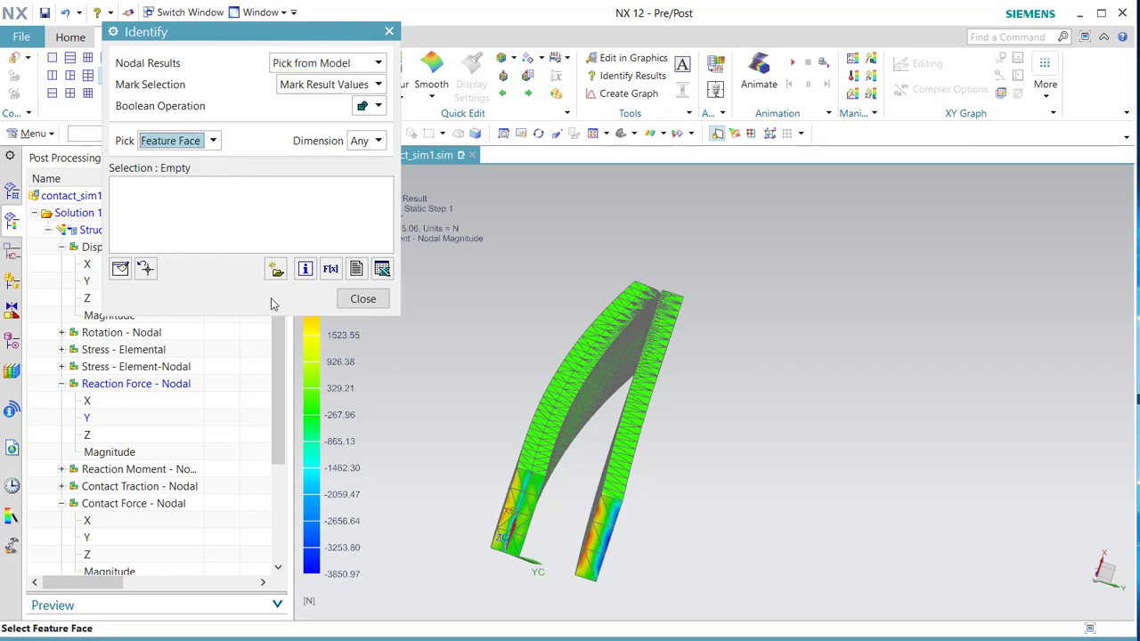
left_click(520, 494)
left_click(523, 501)
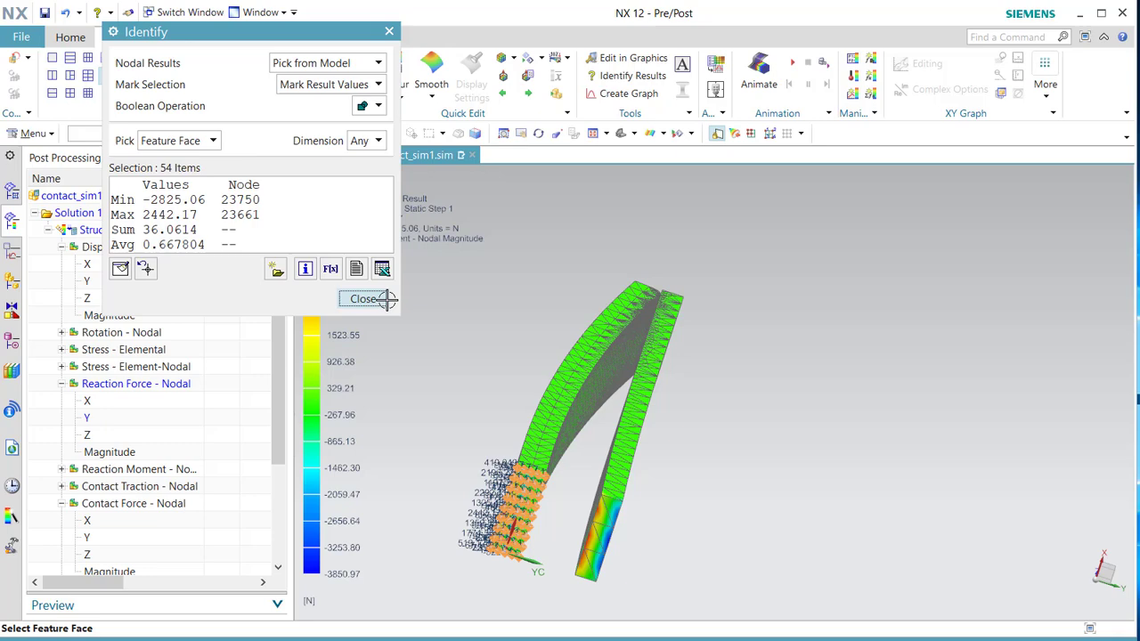
left_click(359, 299)
- Rotate the model upright, zoom, and show the Simulation Navigator tree
middle_click_drag(468, 302, 472, 383)
scroll(472, 383, "down", 3)
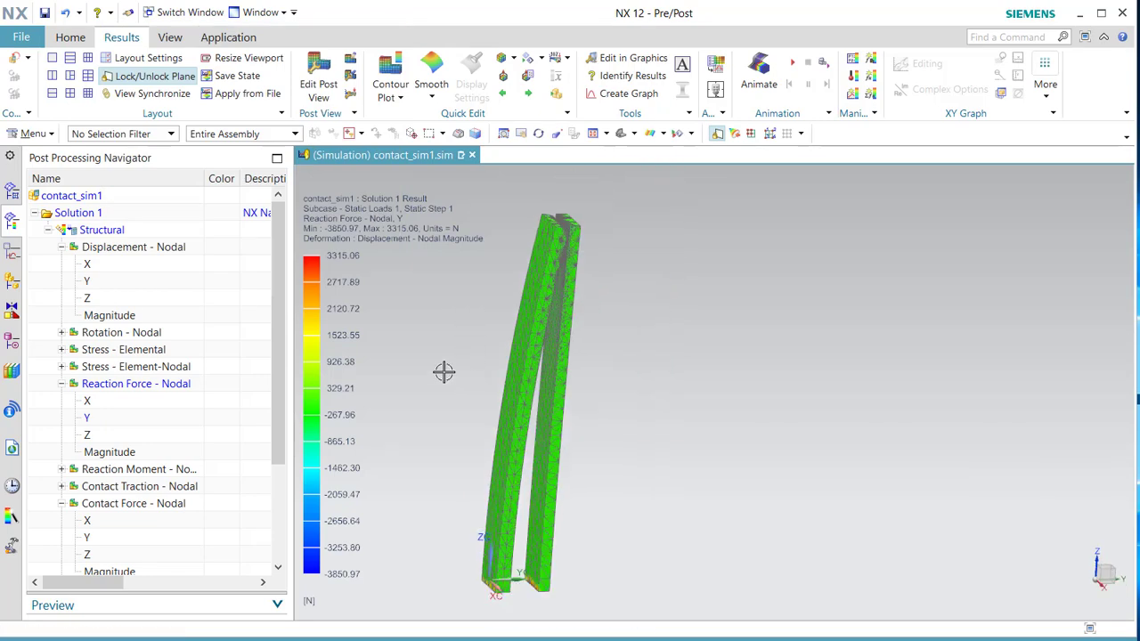
left_click(11, 191)
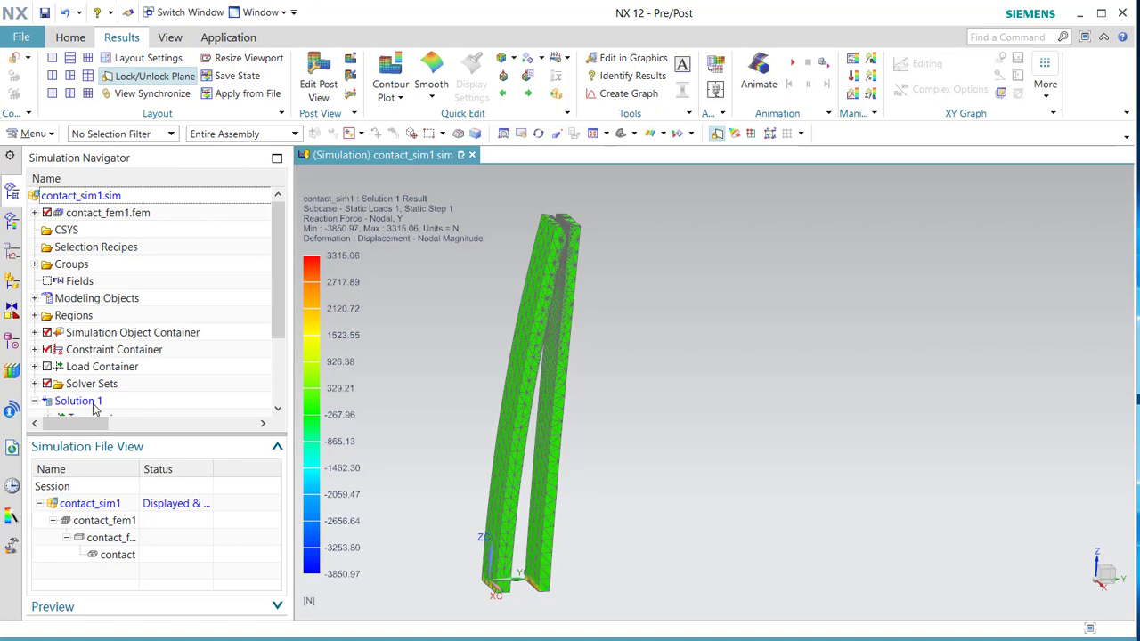
double_click(79, 402)
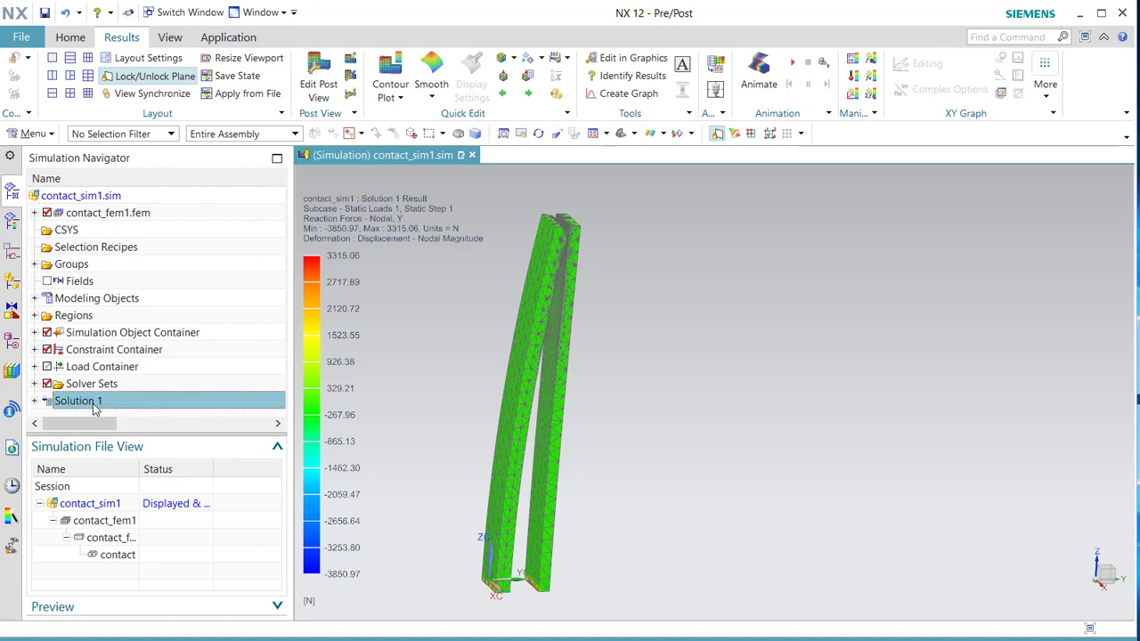
right_click(94, 407)
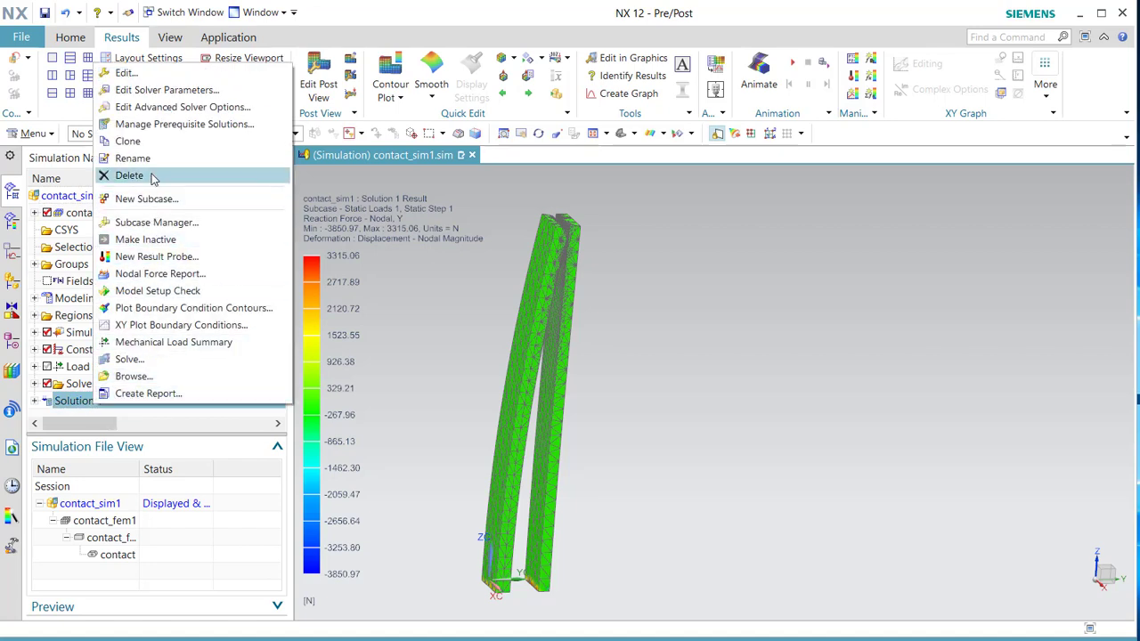
left_click(126, 73)
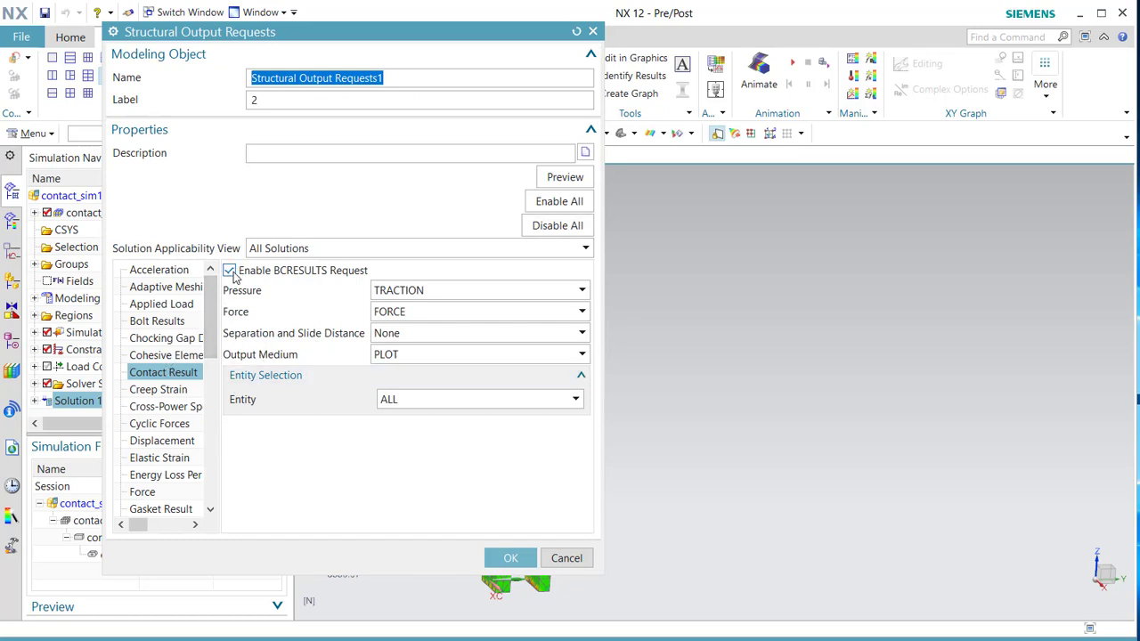
left_click(148, 492)
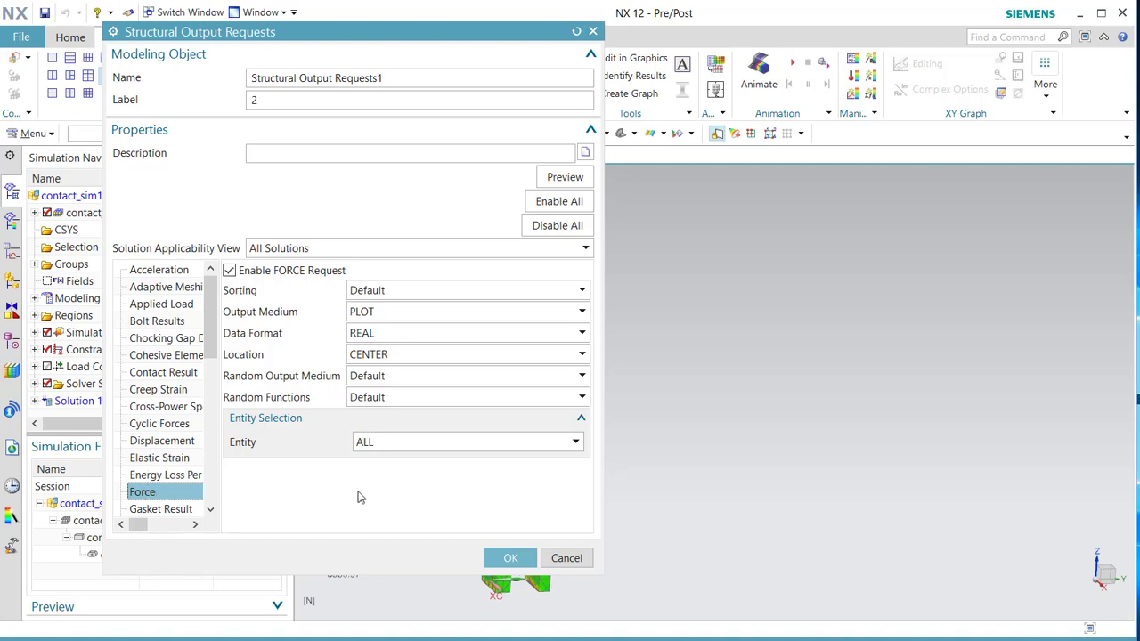
left_click(510, 559)
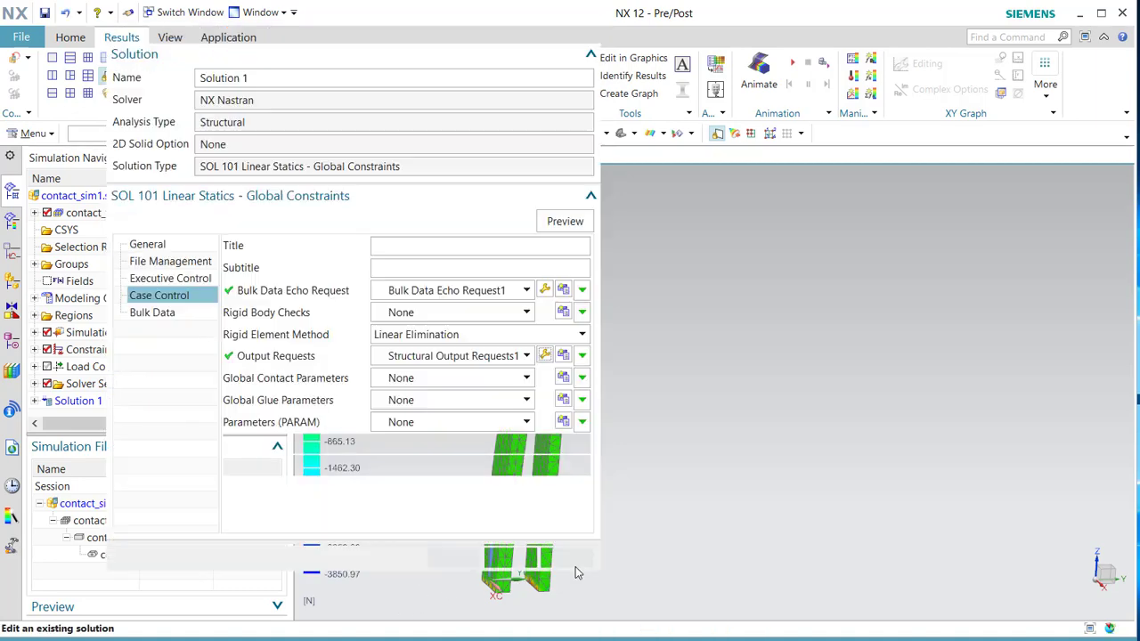
left_click(448, 558)
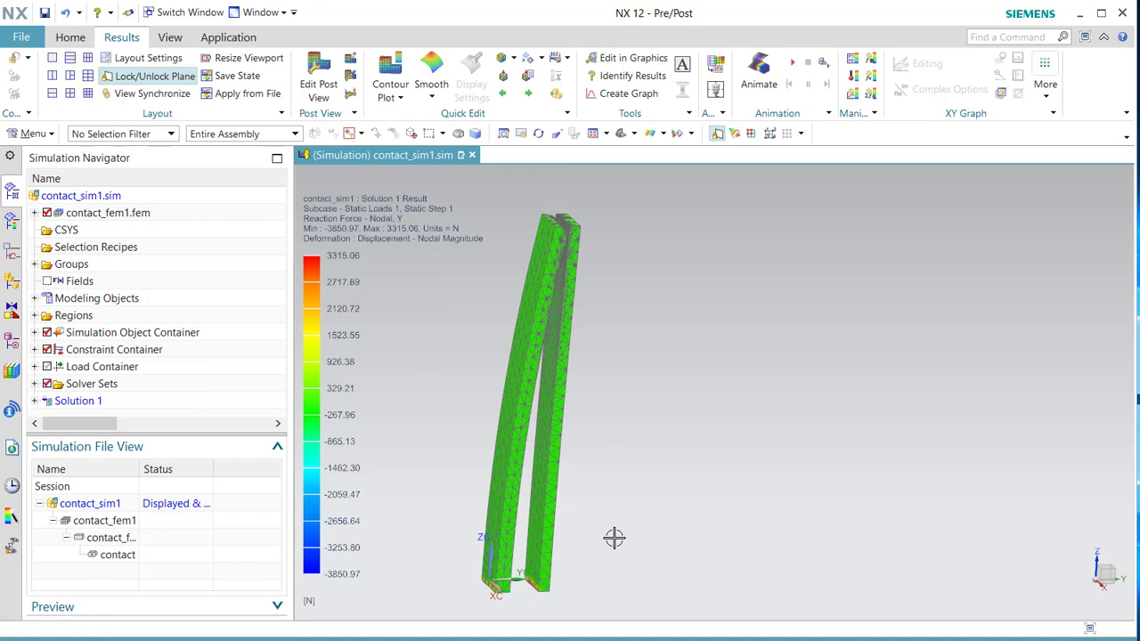